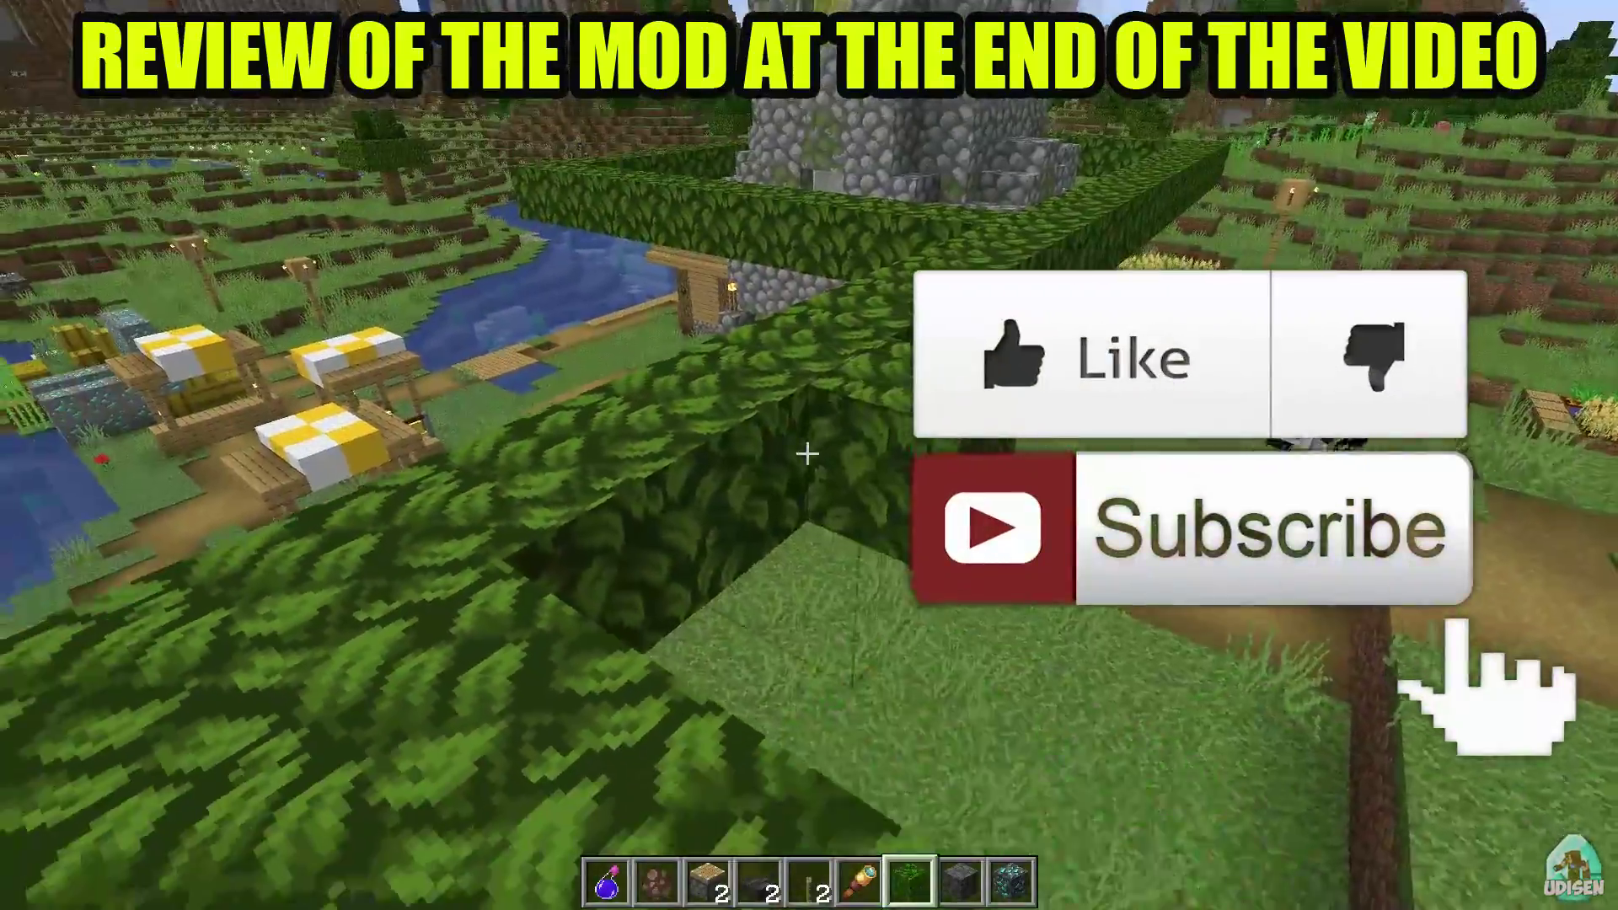
Step: Place a leaf block into the gap in the hedge wall ahead
{"action": "right_click", "coordinate": [806, 454]}
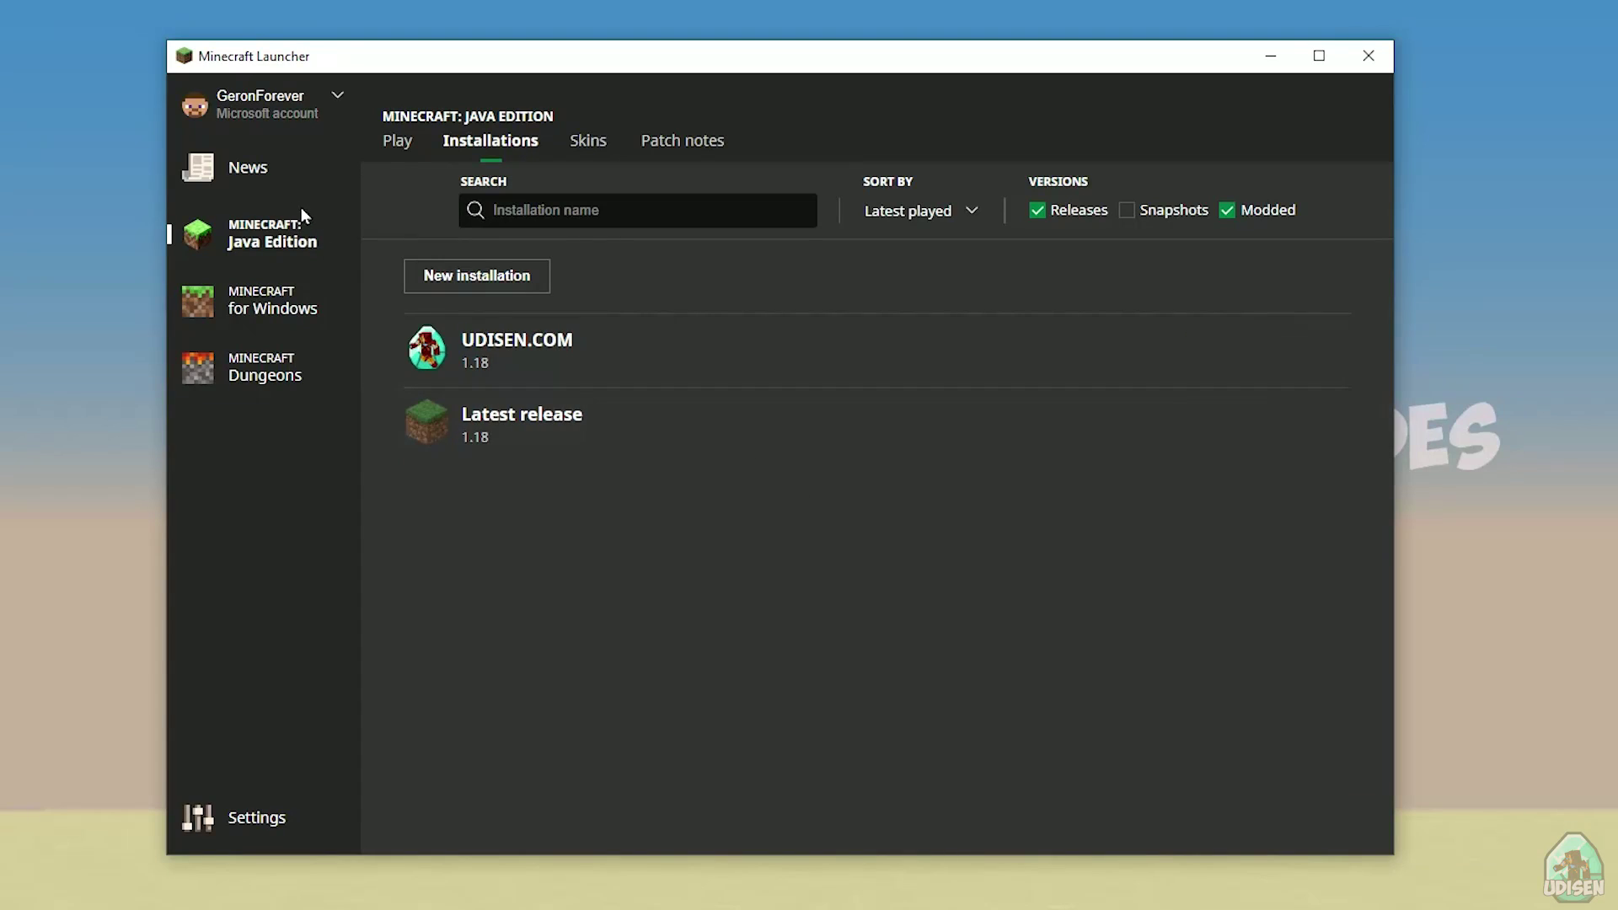
{"action": "left_click", "coordinate": [272, 301]}
{"action": "left_click", "coordinate": [248, 167]}
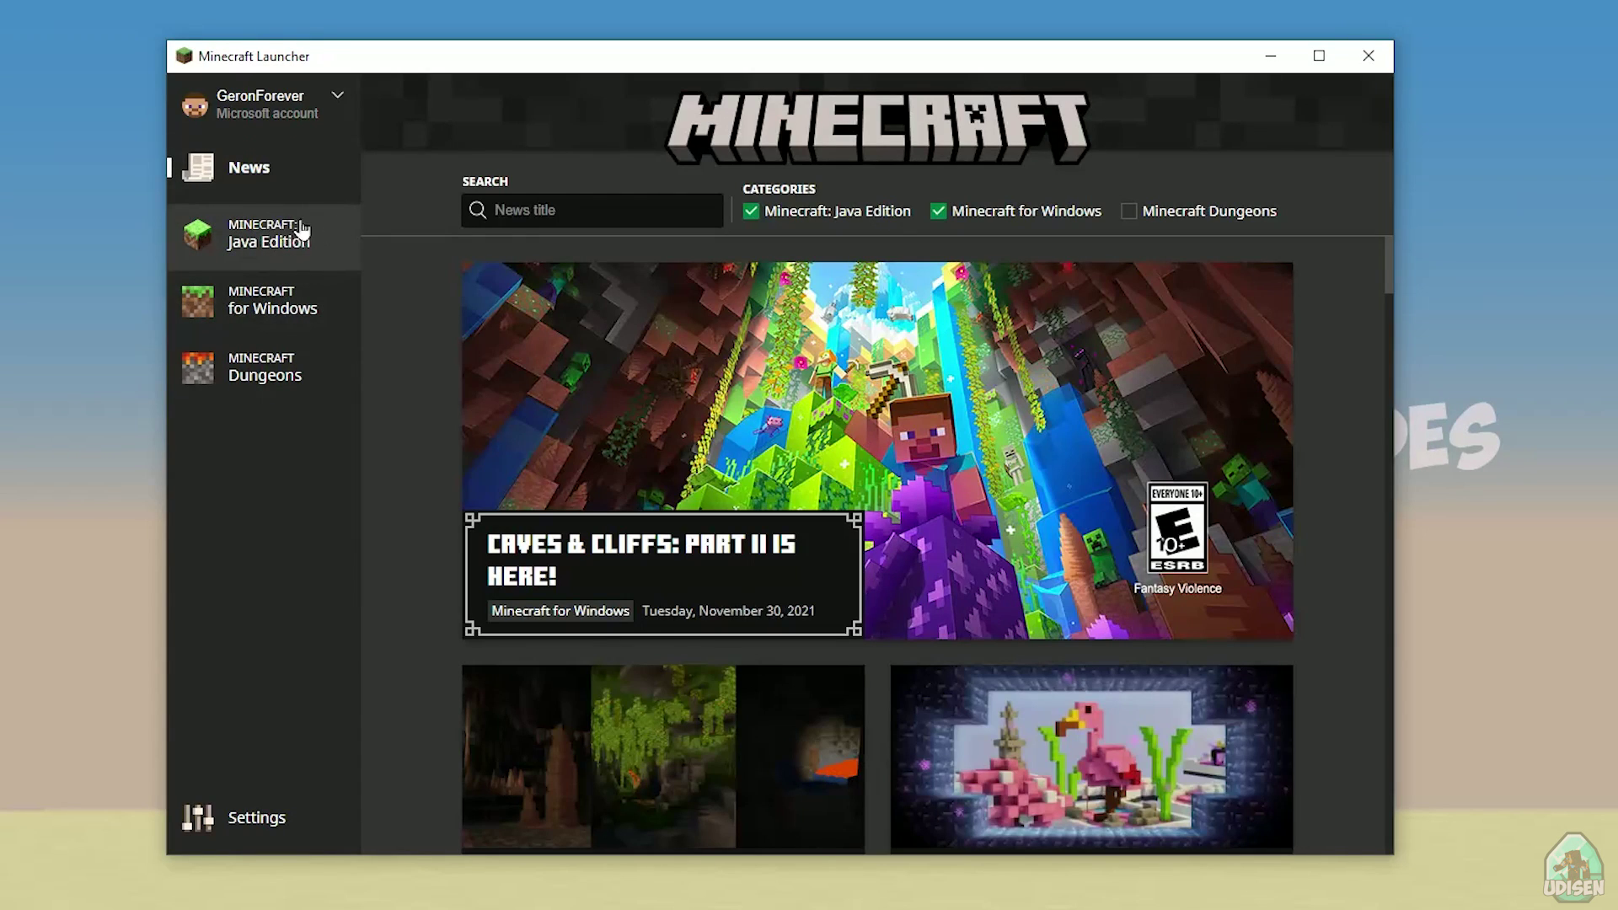
{"action": "left_click", "coordinate": [297, 240]}
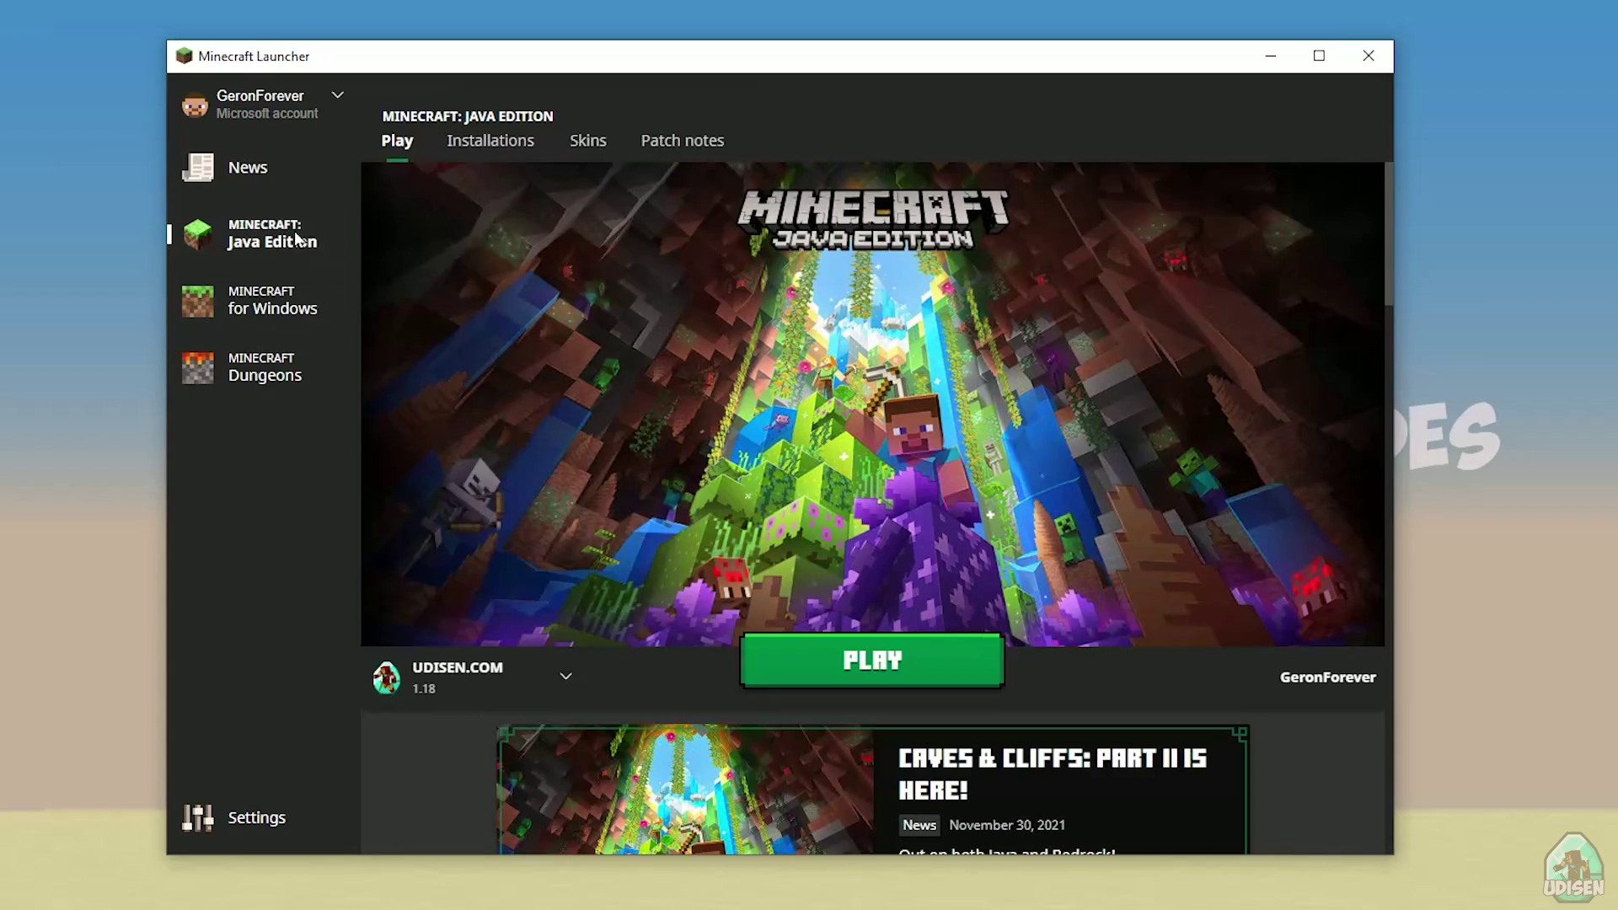
{"action": "left_click", "coordinate": [514, 145]}
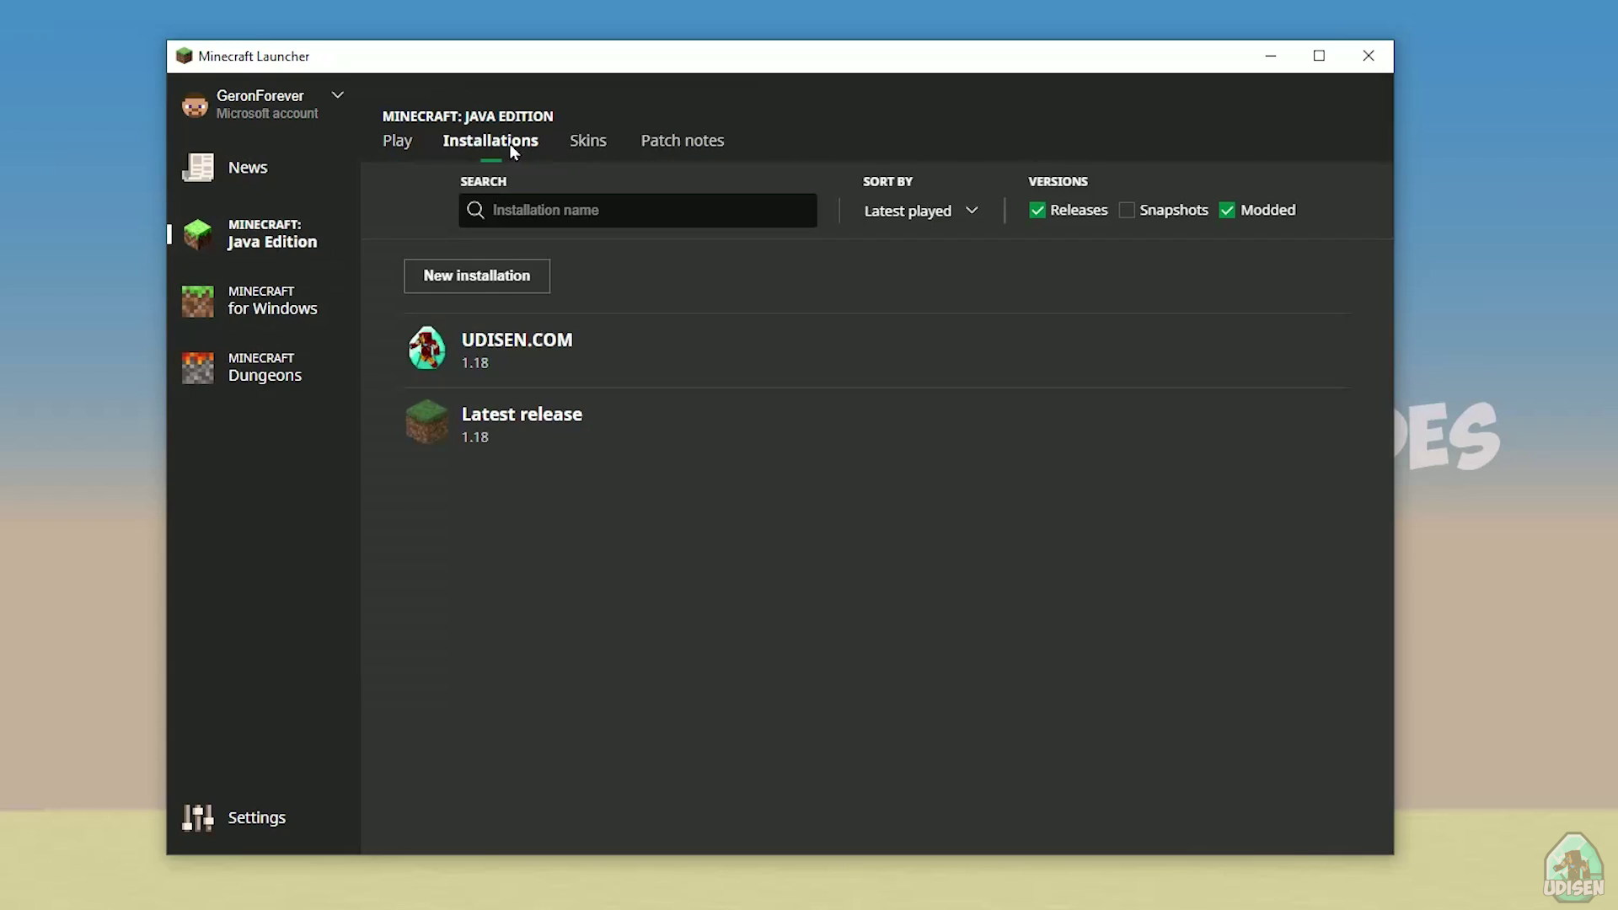
{"action": "left_click", "coordinate": [469, 278]}
{"action": "left_click", "coordinate": [637, 278]}
{"action": "type", "text": "jng"}
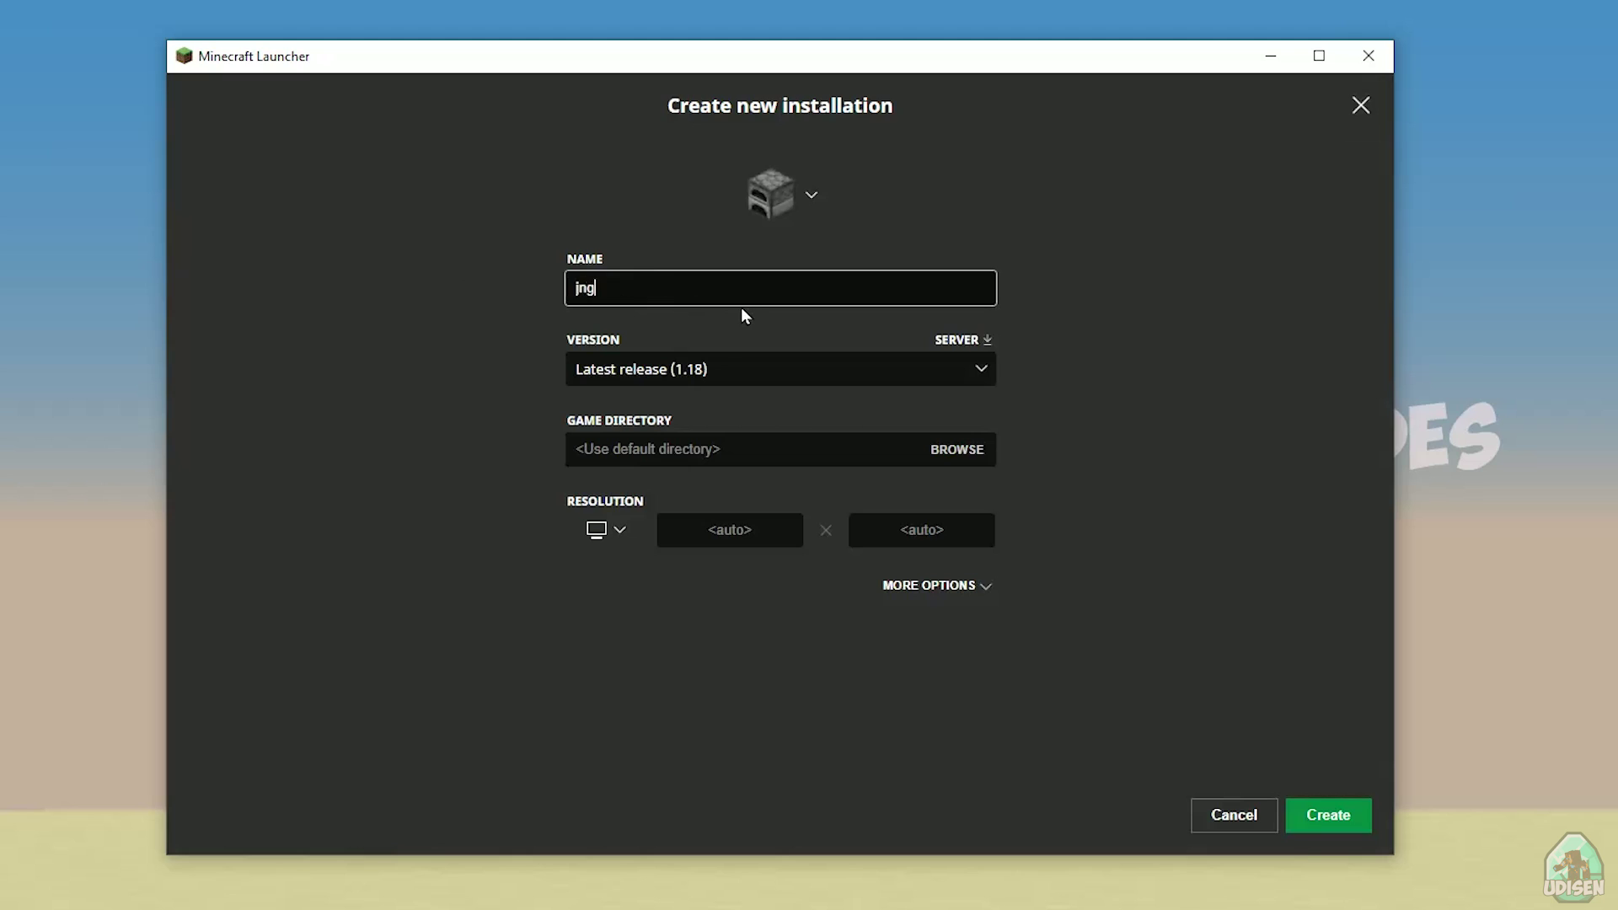
{"action": "type", "text": "hnmghngnhgn"}
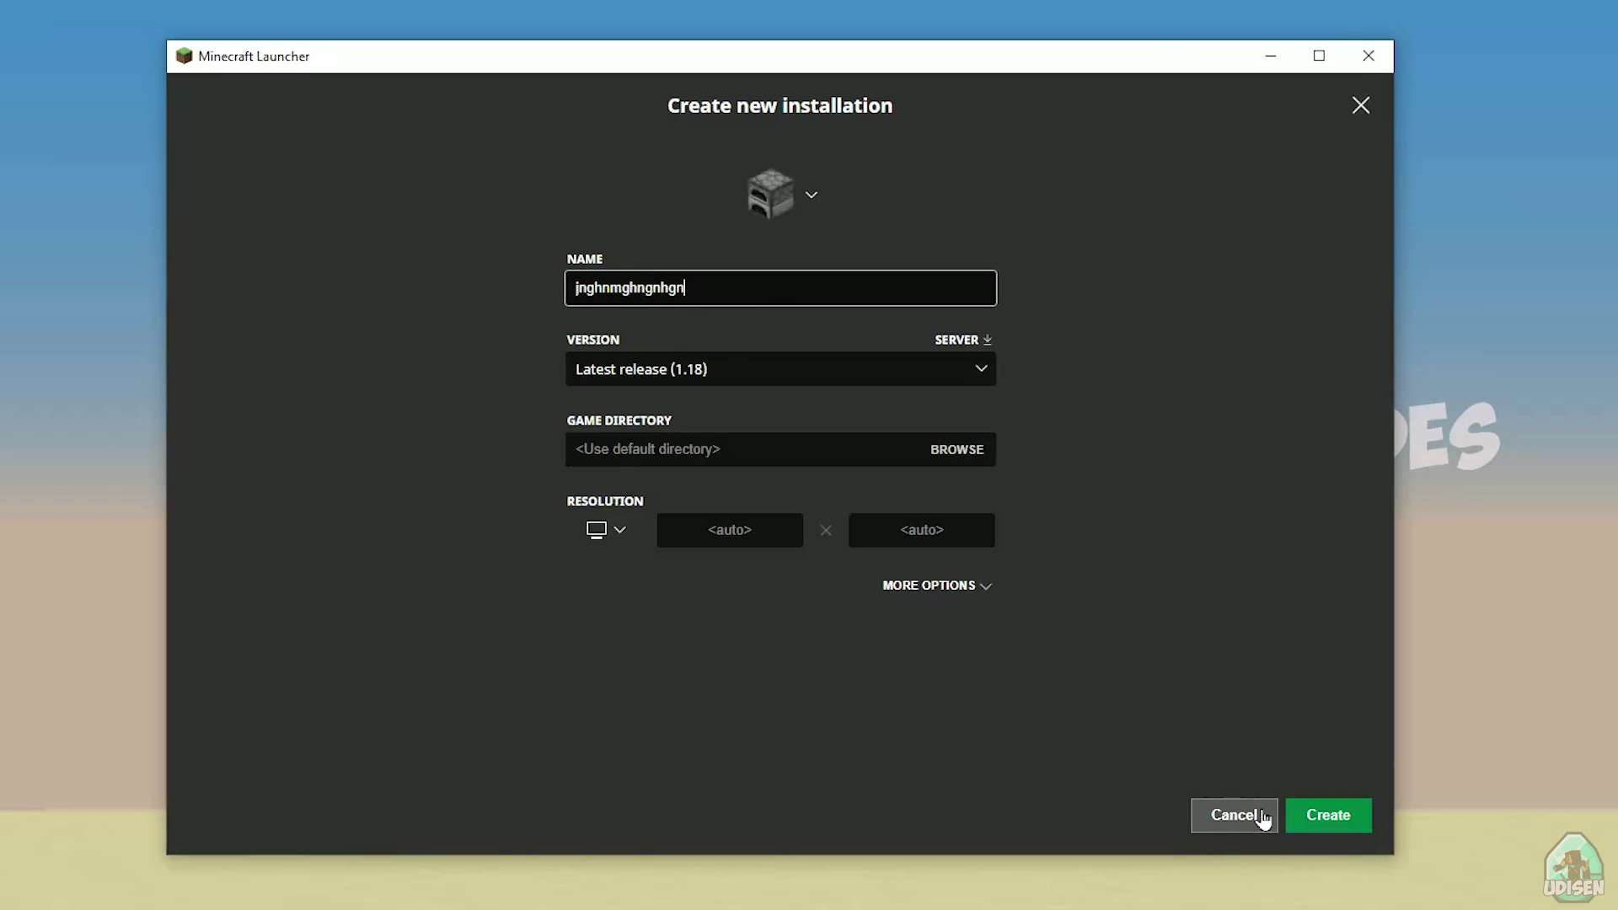
{"action": "left_click", "coordinate": [1221, 821]}
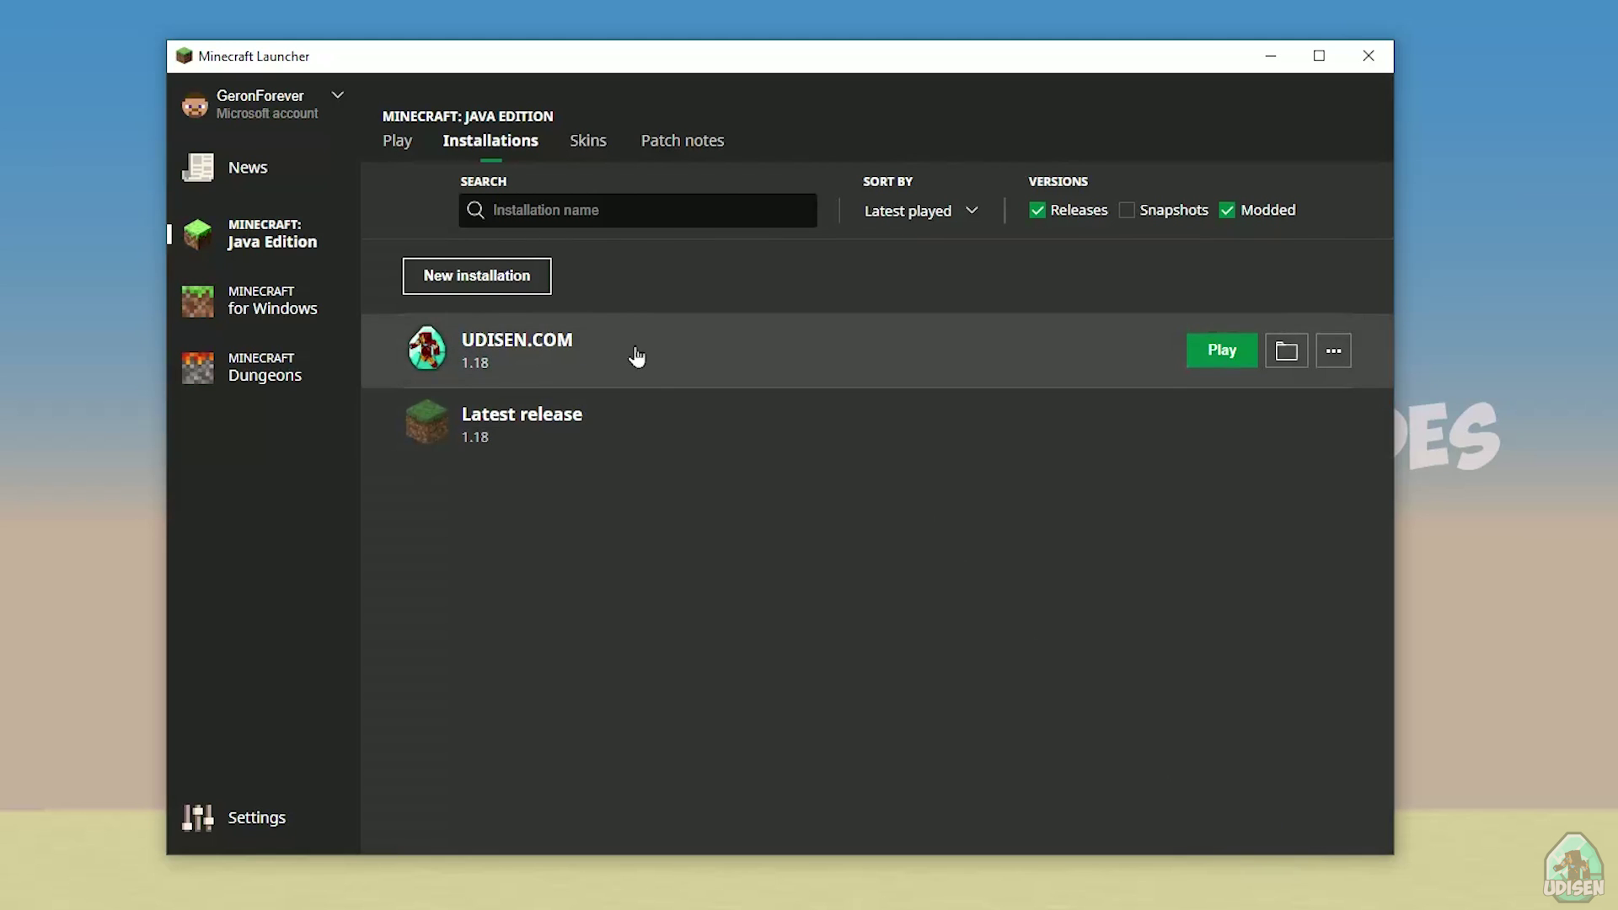
Step: In UDISEN.COM's editor, try versions 1.16.5-forge-36.2.8 and 1.18_experimental-snapshot-4
{"action": "left_click", "coordinate": [684, 353]}
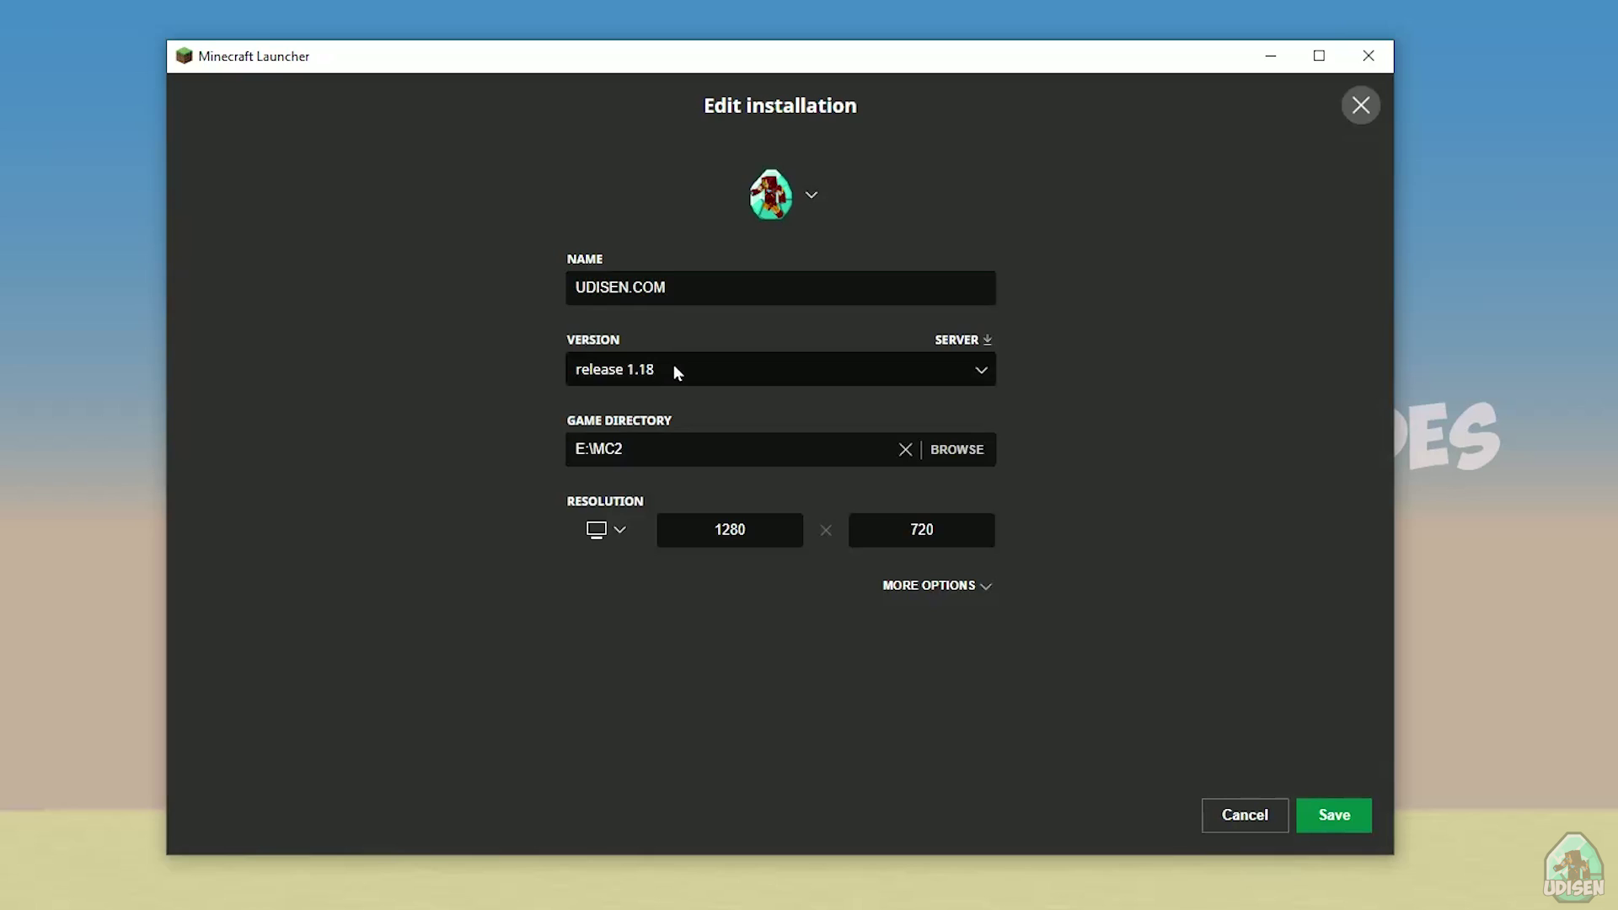
{"action": "left_click", "coordinate": [674, 364]}
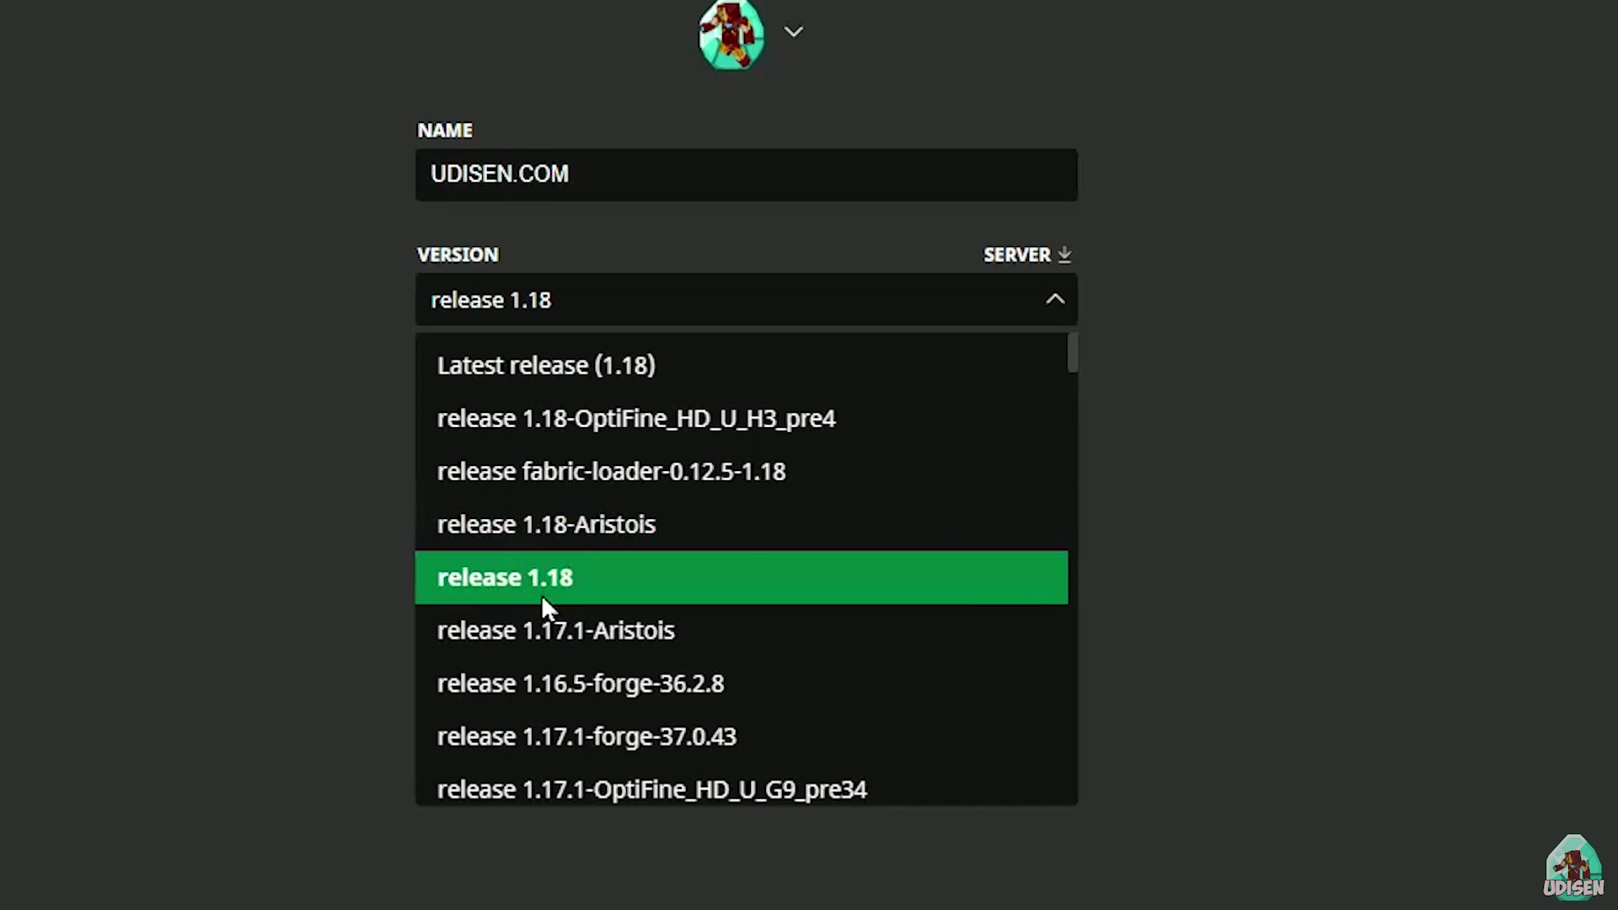
{"action": "left_click", "coordinate": [647, 558]}
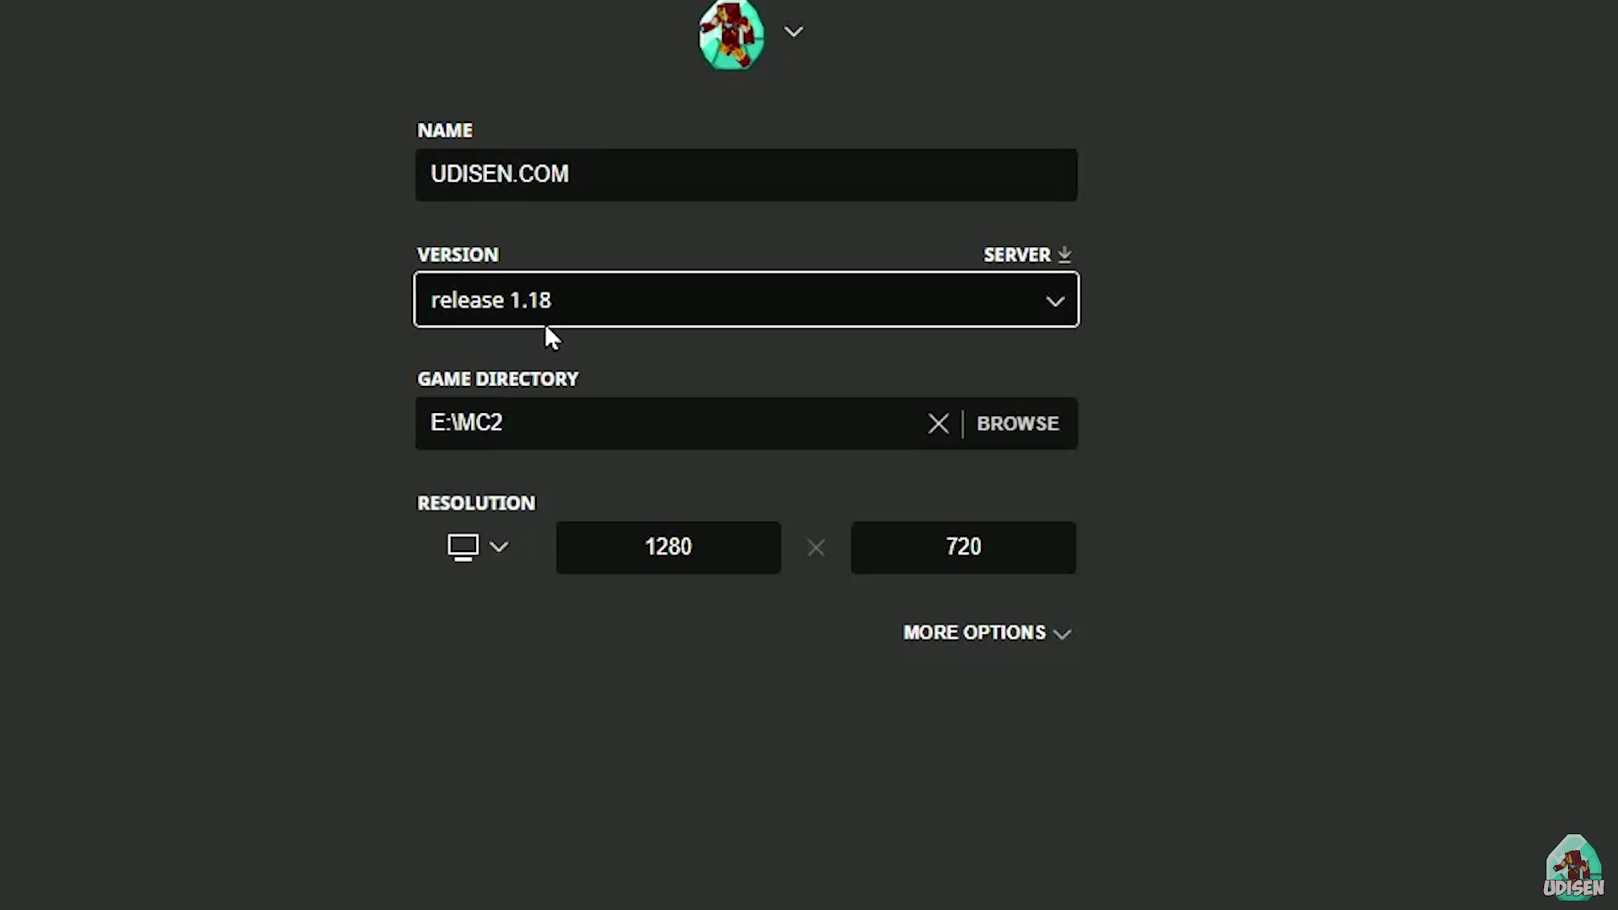
{"action": "left_click", "coordinate": [570, 300]}
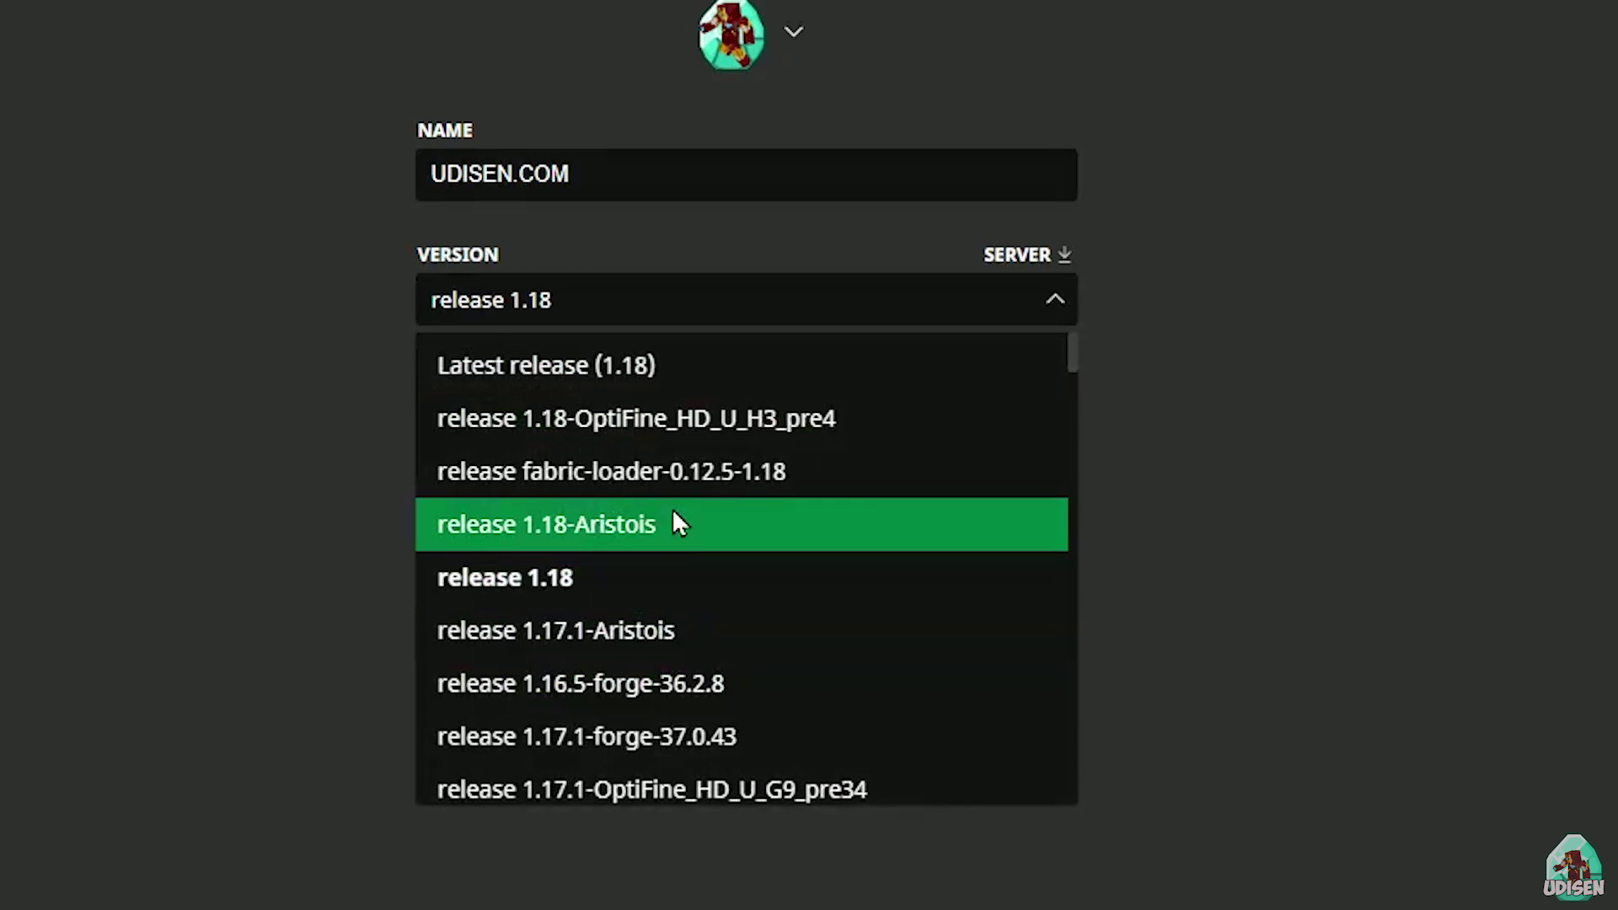
{"action": "scroll", "coordinate": [717, 476], "scroll_direction": "down", "scroll_amount": 2}
{"action": "left_click", "coordinate": [714, 471]}
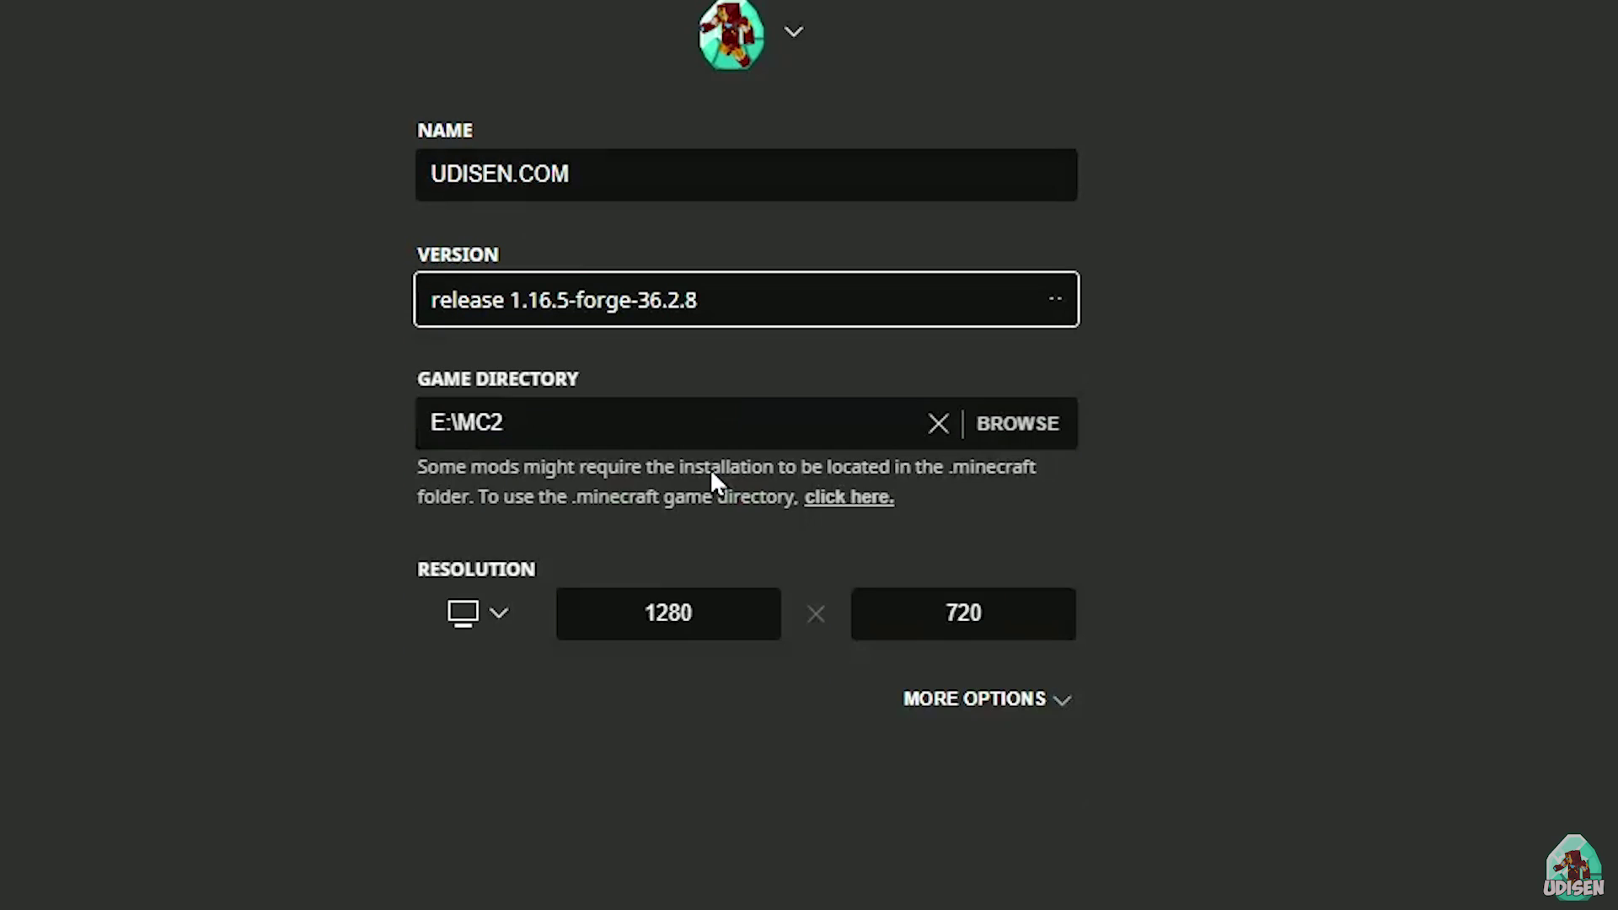
{"action": "left_click", "coordinate": [669, 317]}
{"action": "scroll", "coordinate": [645, 548], "scroll_direction": "down", "scroll_amount": 3}
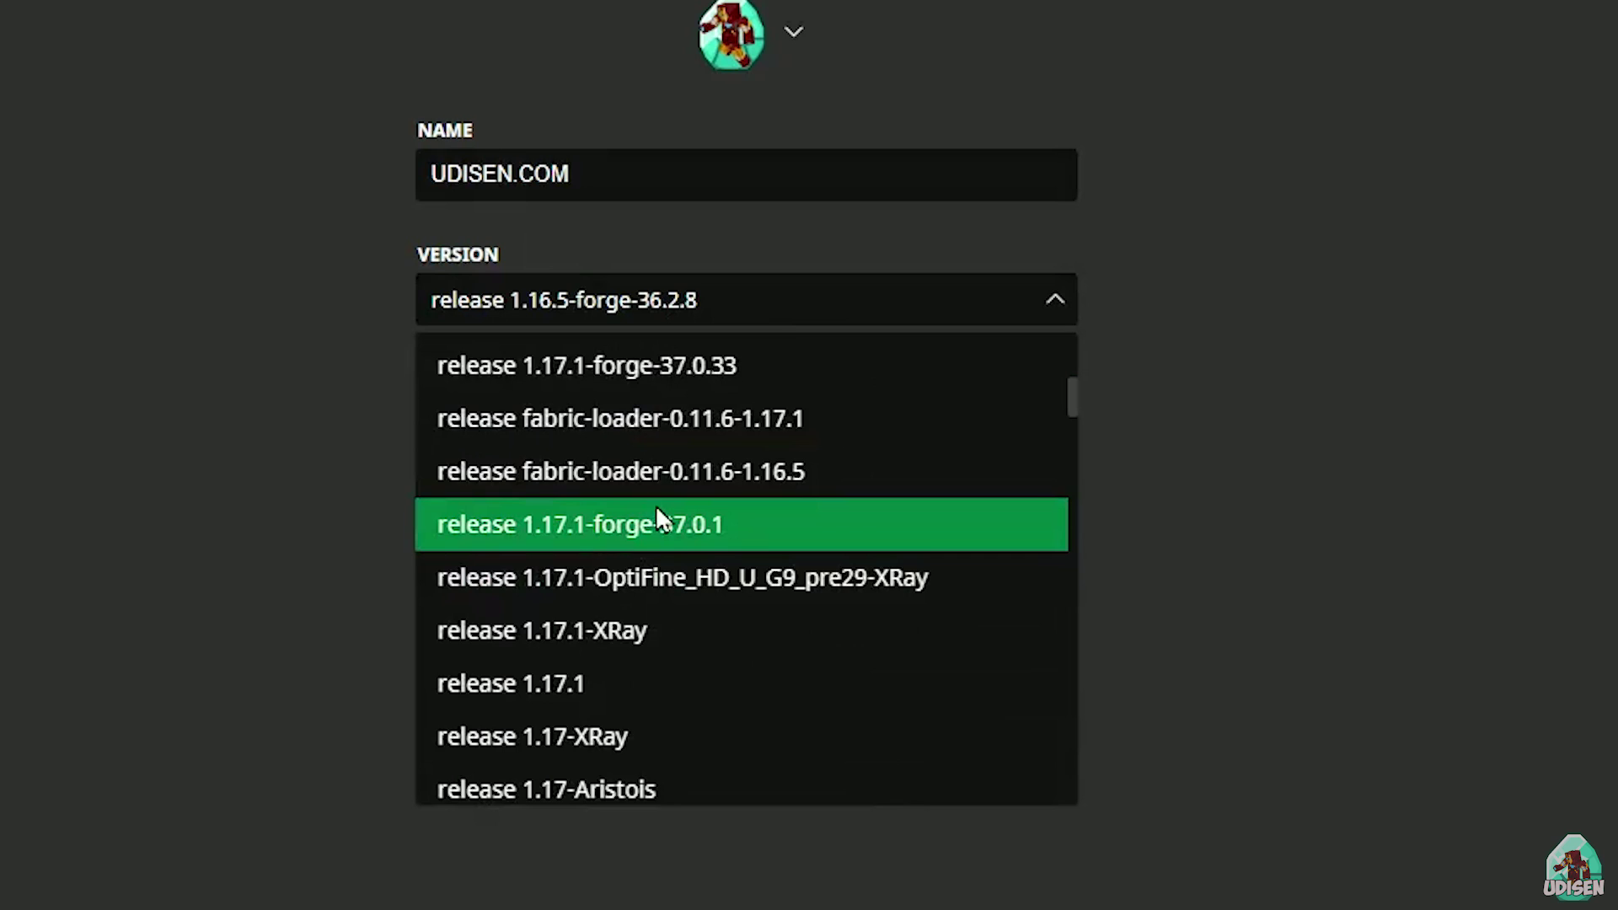
{"action": "scroll", "coordinate": [663, 518], "scroll_direction": "up", "scroll_amount": 3}
{"action": "left_click", "coordinate": [686, 549]}
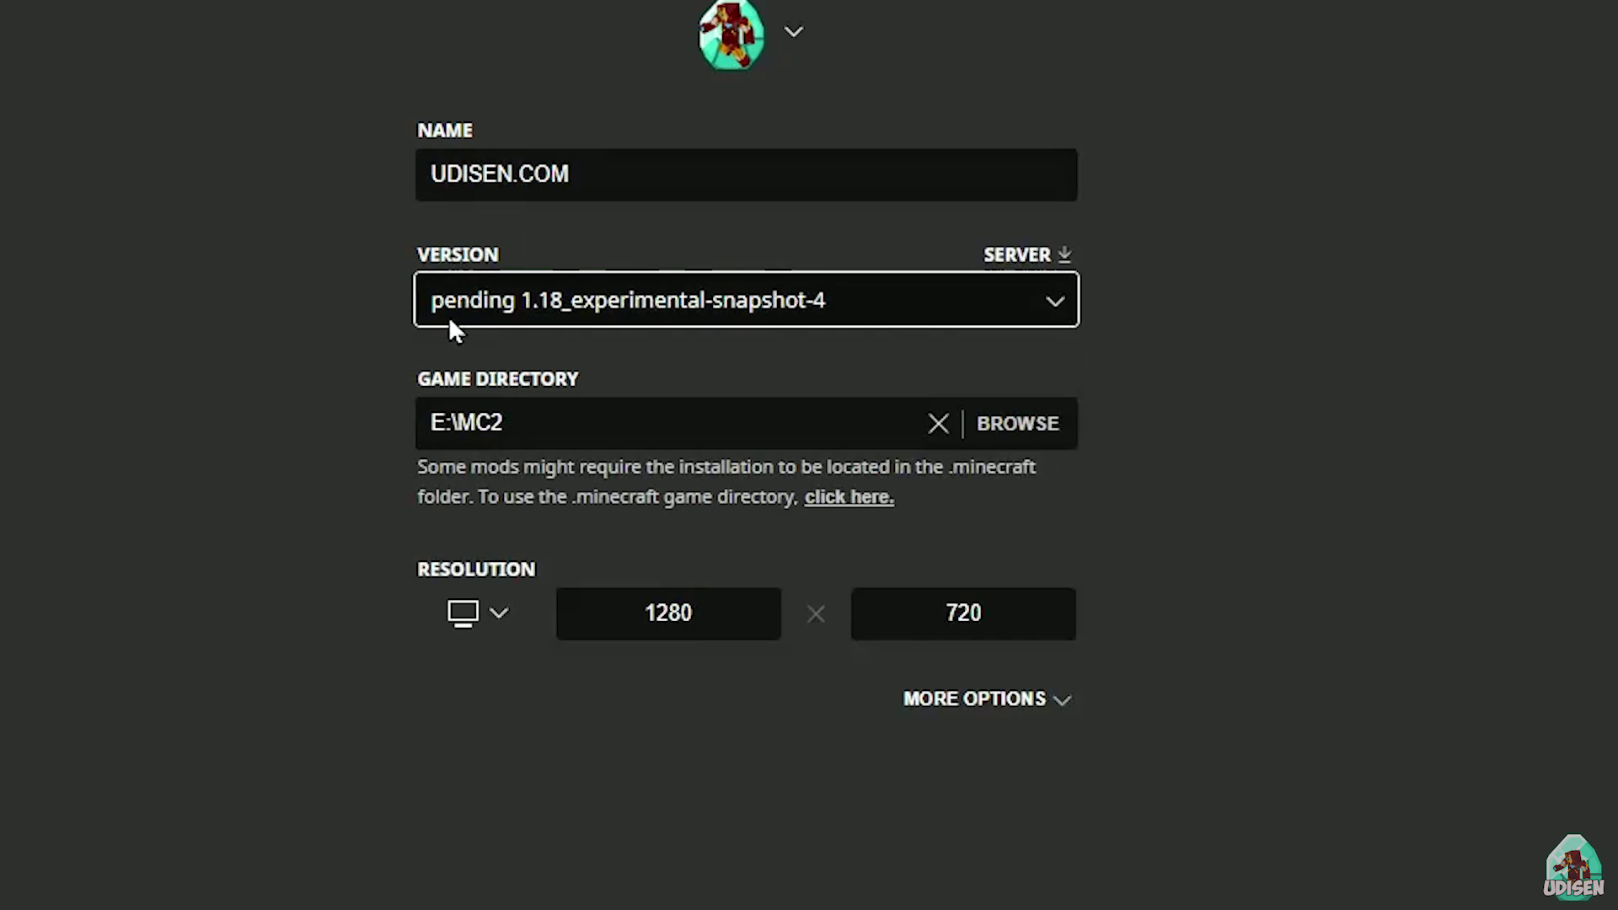
Step: Return UDISEN.COM to release 1.18 and save the installation
{"action": "left_click", "coordinate": [820, 306]}
{"action": "scroll", "coordinate": [762, 472], "scroll_direction": "up", "scroll_amount": 3}
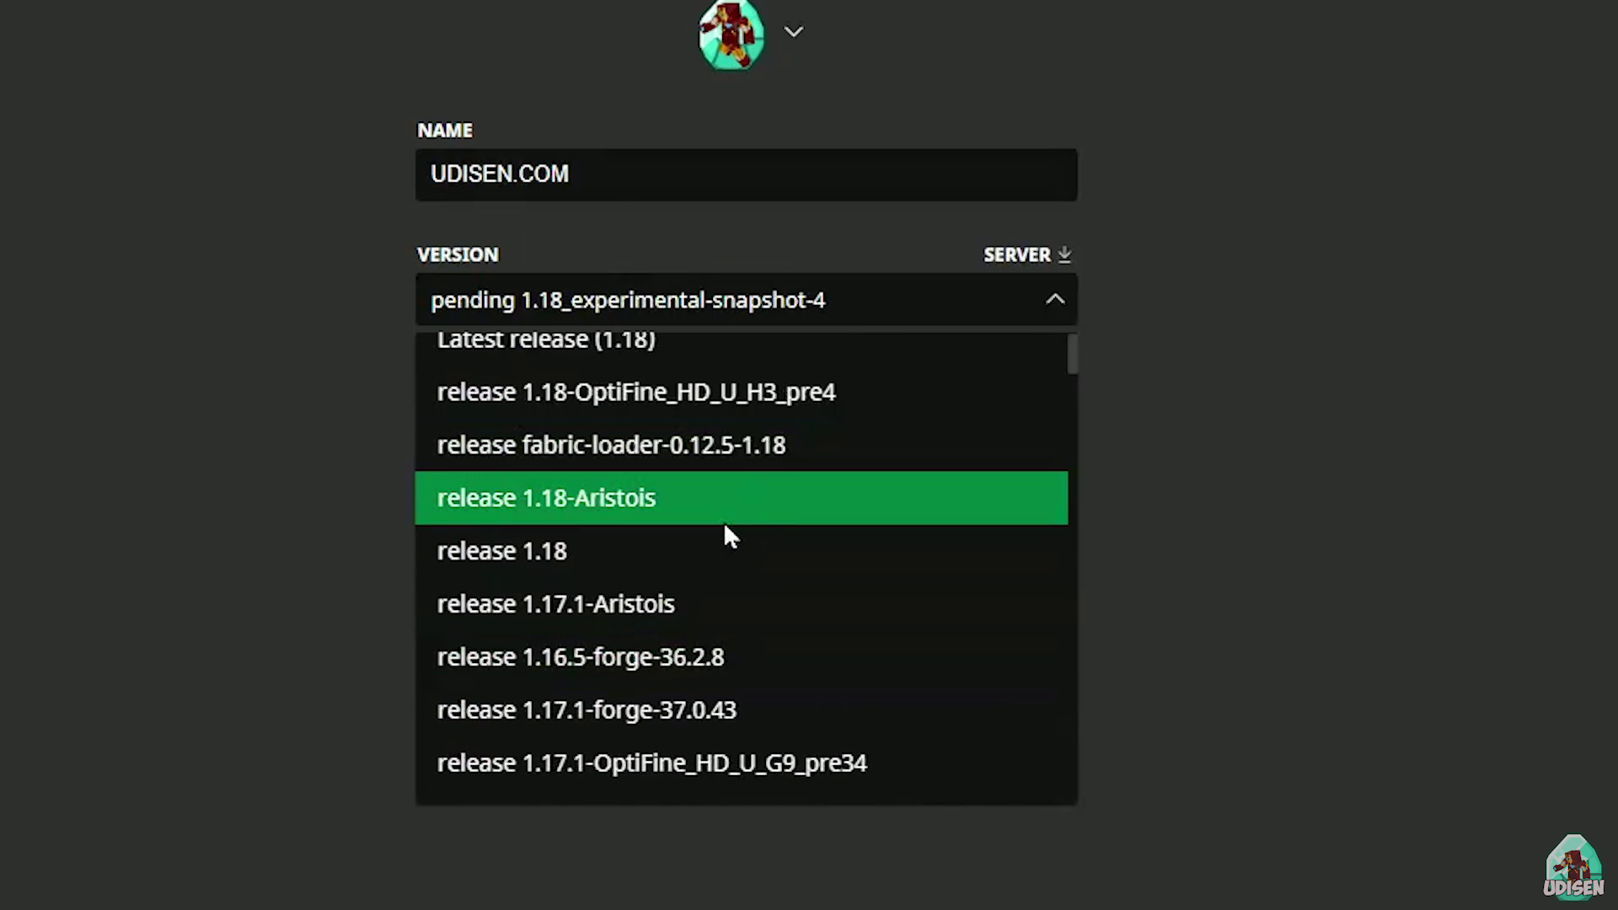
{"action": "left_click", "coordinate": [722, 543]}
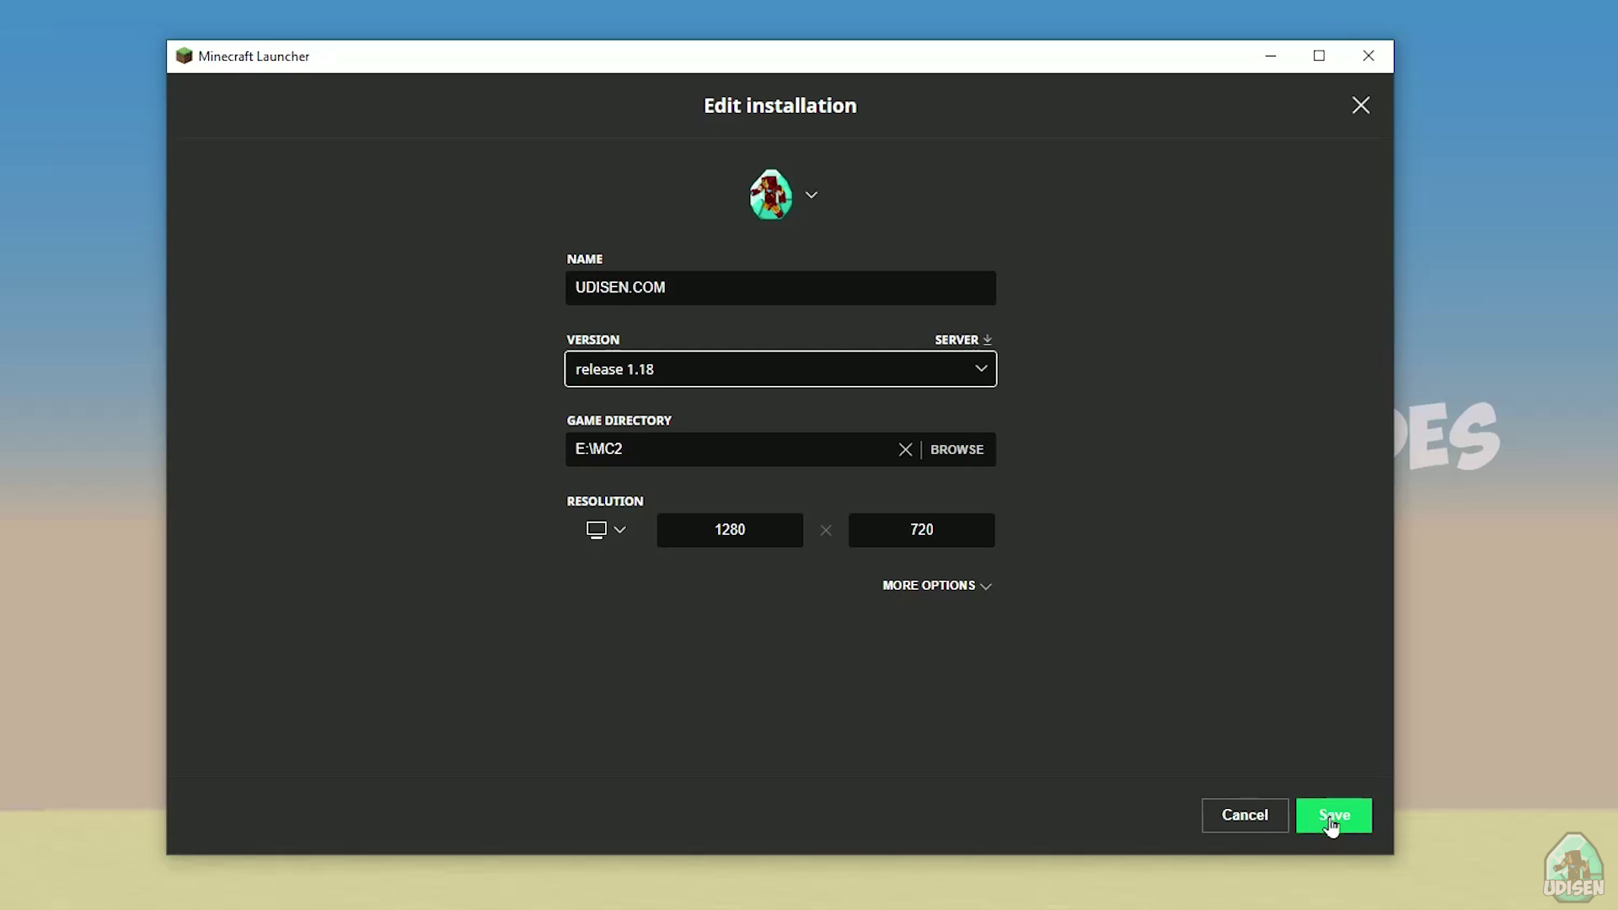
{"action": "left_click", "coordinate": [1331, 821]}
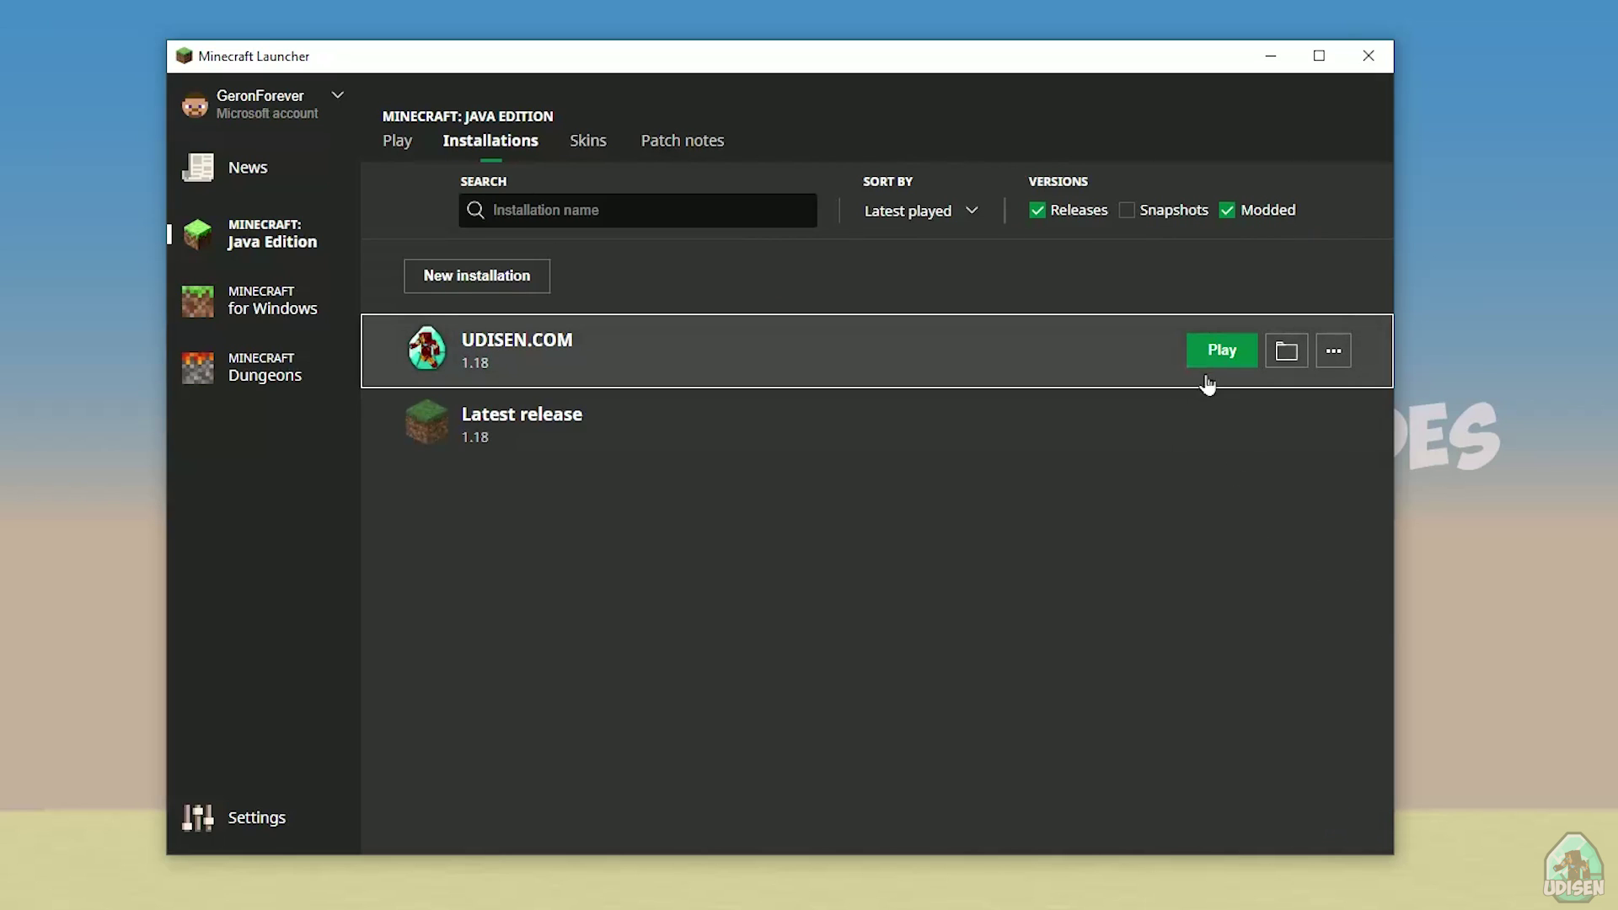
Step: Launch UDISEN.COM, close the launcher afterwards, and bring up File Explorer on Downloads
{"action": "left_click", "coordinate": [1221, 352]}
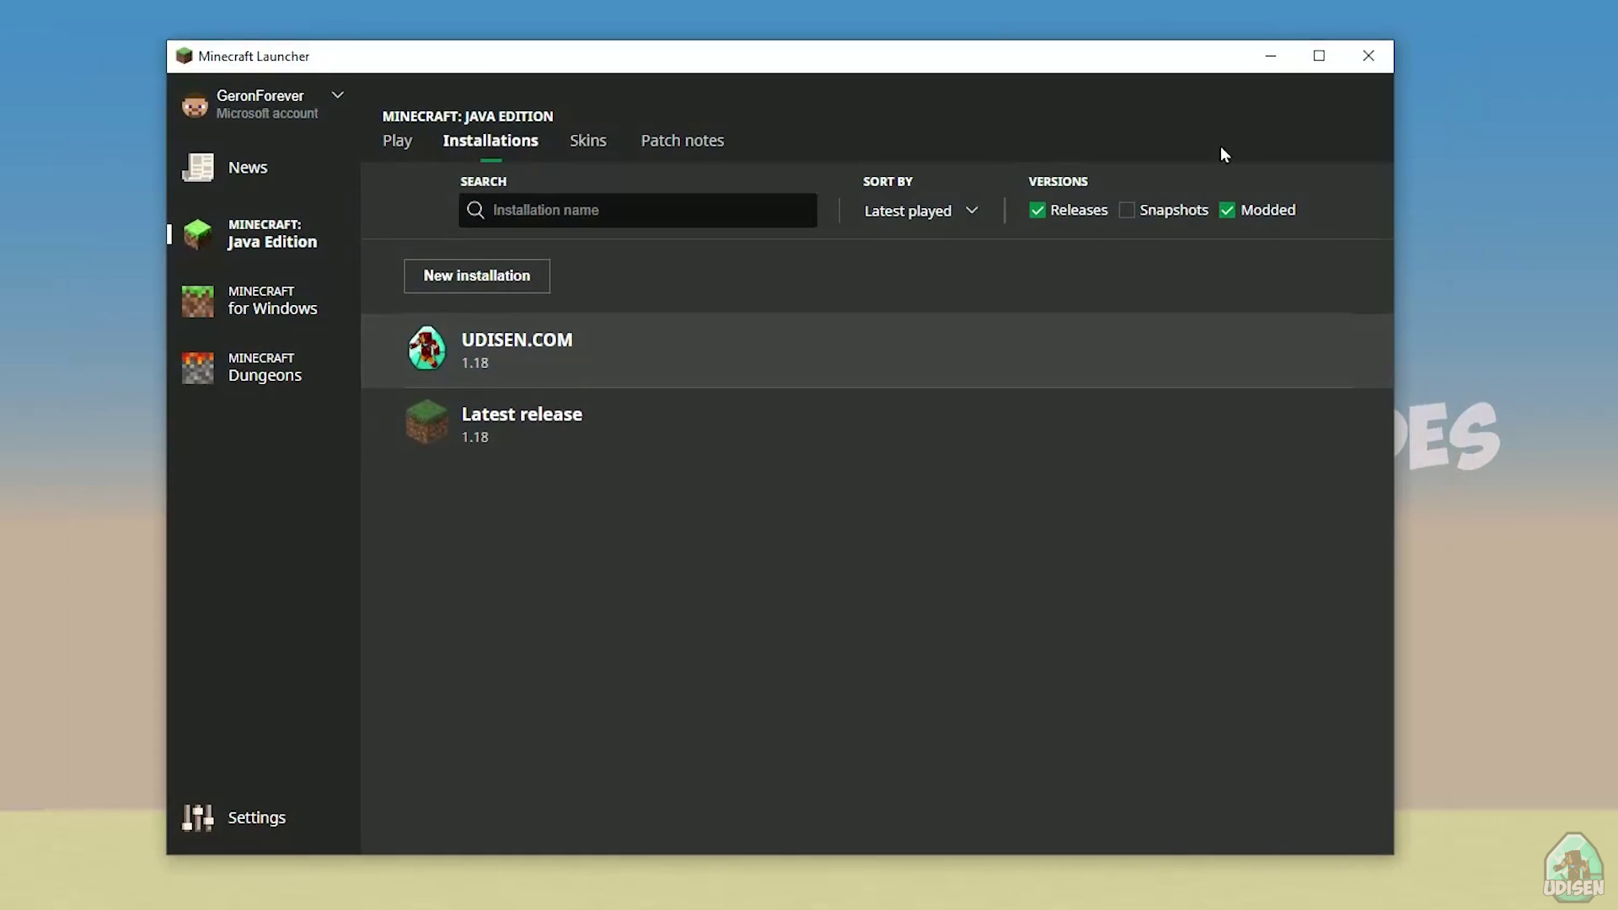
{"action": "left_click", "coordinate": [1363, 56]}
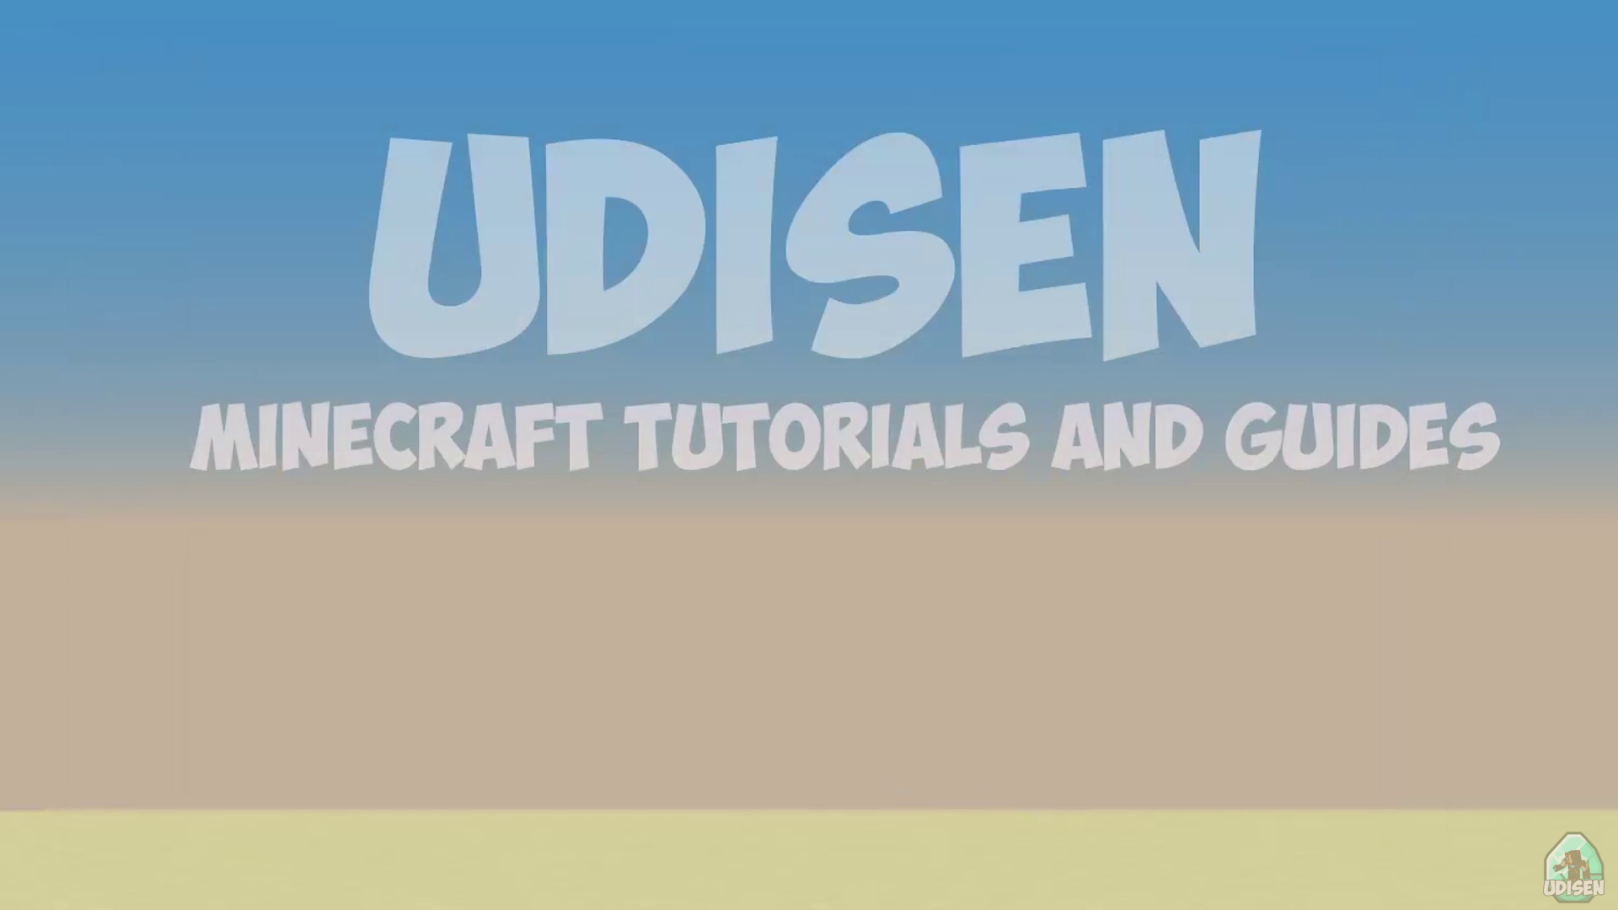
{"action": "key", "text": "super+e"}
Step: Run fabric-installer-0.9.1 from Downloads, choose Minecraft 1.18, and compare the Server and Client options
{"action": "left_click_drag", "start_coordinate": [1243, 107], "coordinate": [845, 108]}
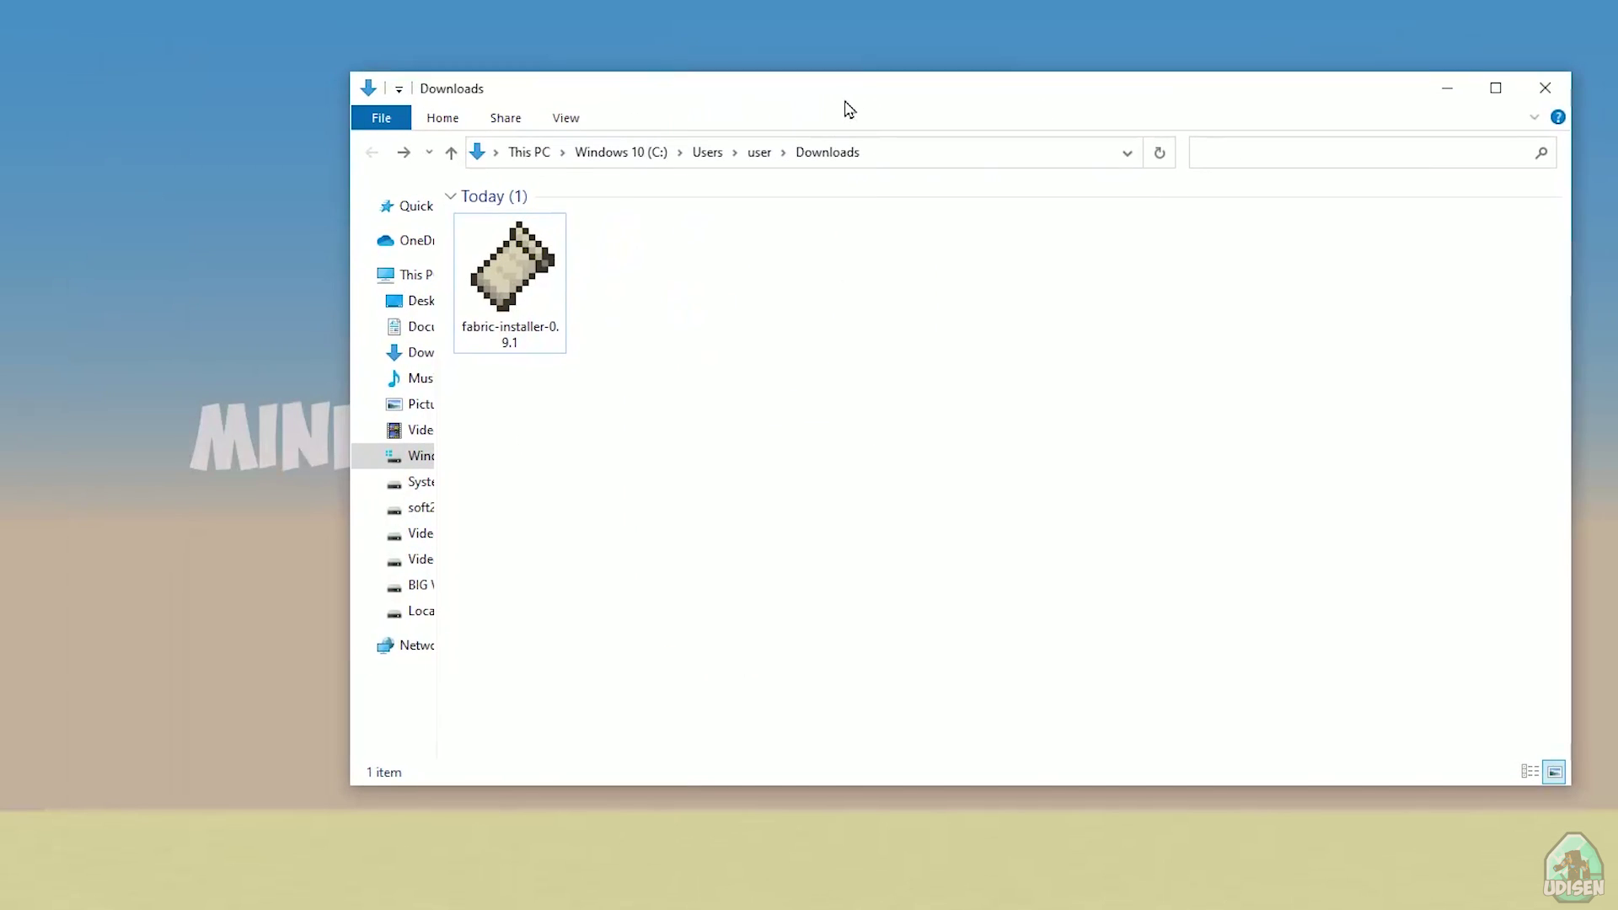
{"action": "double_click", "coordinate": [529, 269]}
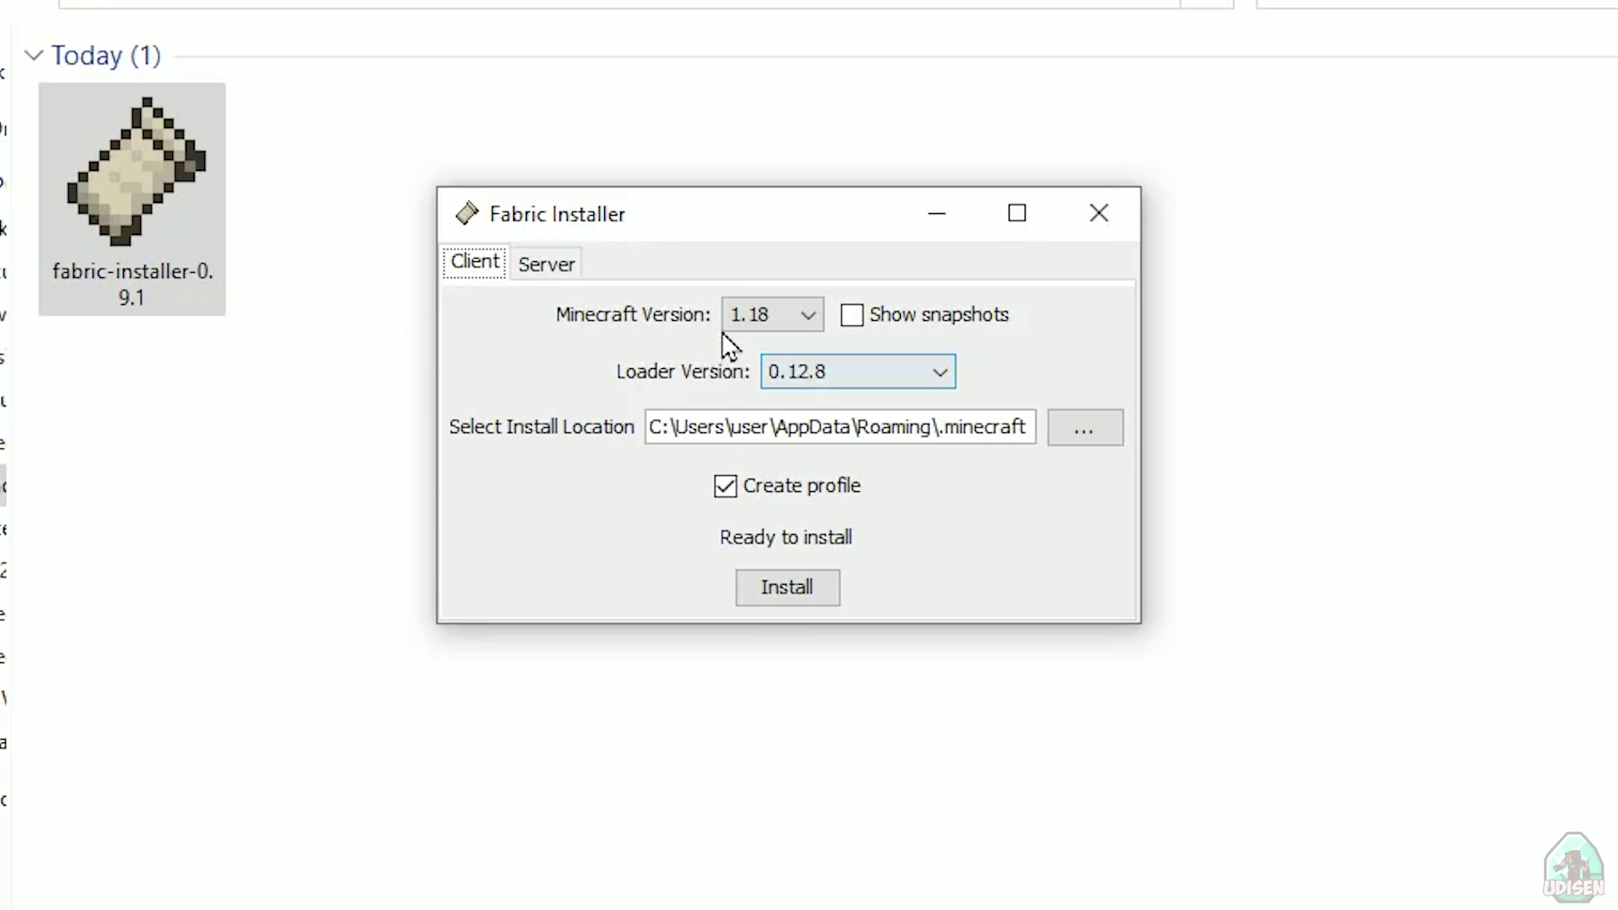
{"action": "left_click", "coordinate": [822, 418]}
{"action": "left_click", "coordinate": [753, 314]}
{"action": "left_click", "coordinate": [536, 266]}
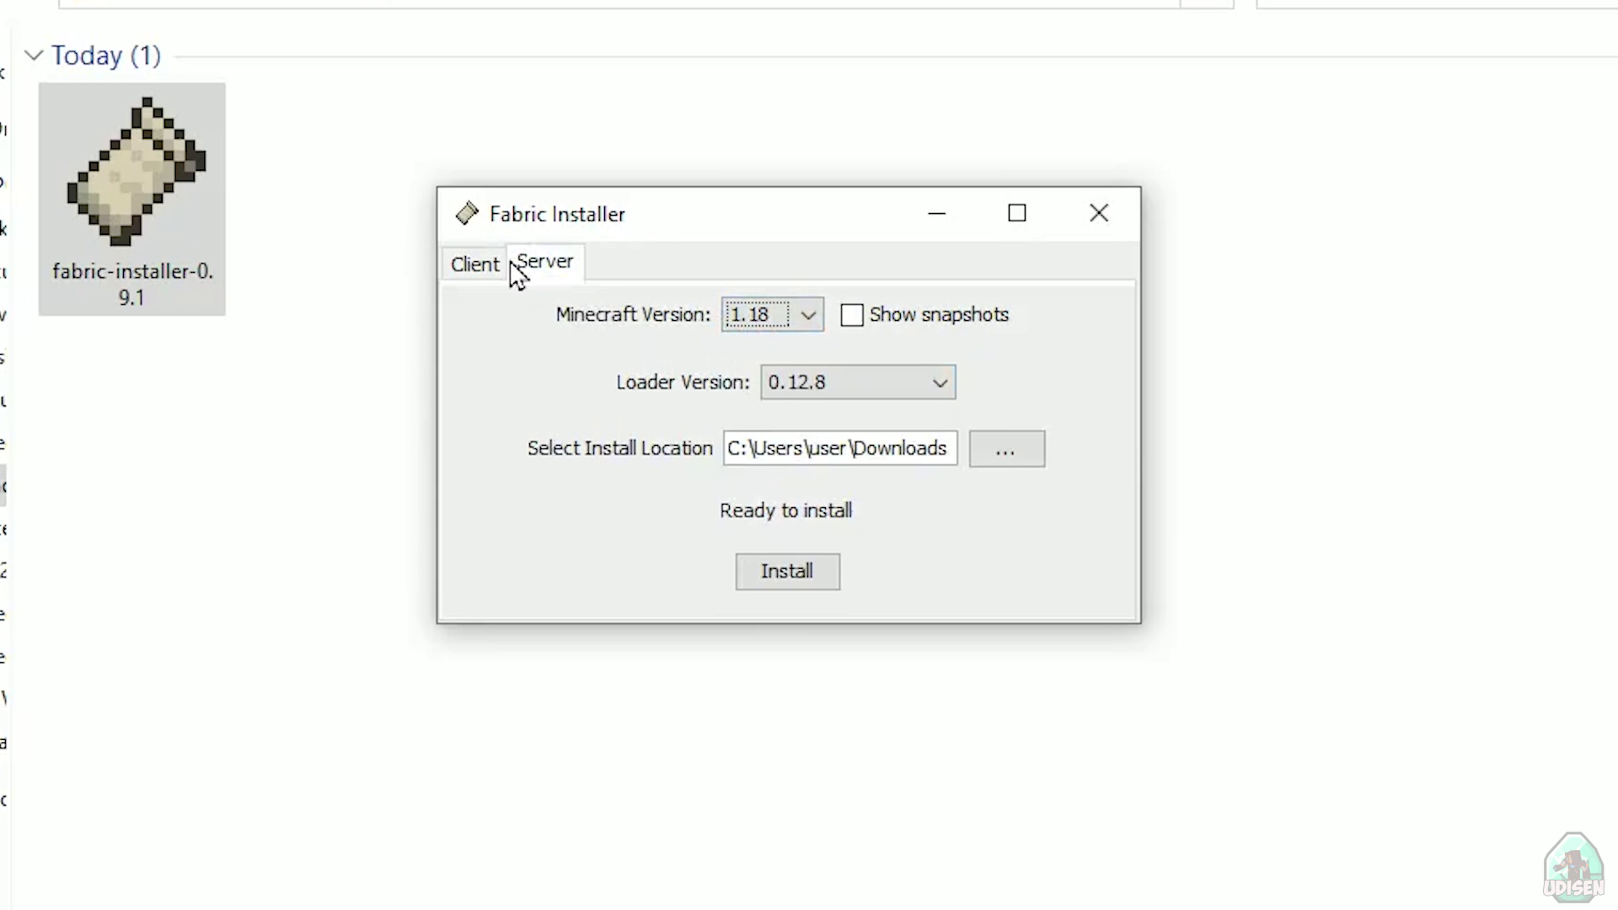
{"action": "left_click", "coordinate": [496, 265]}
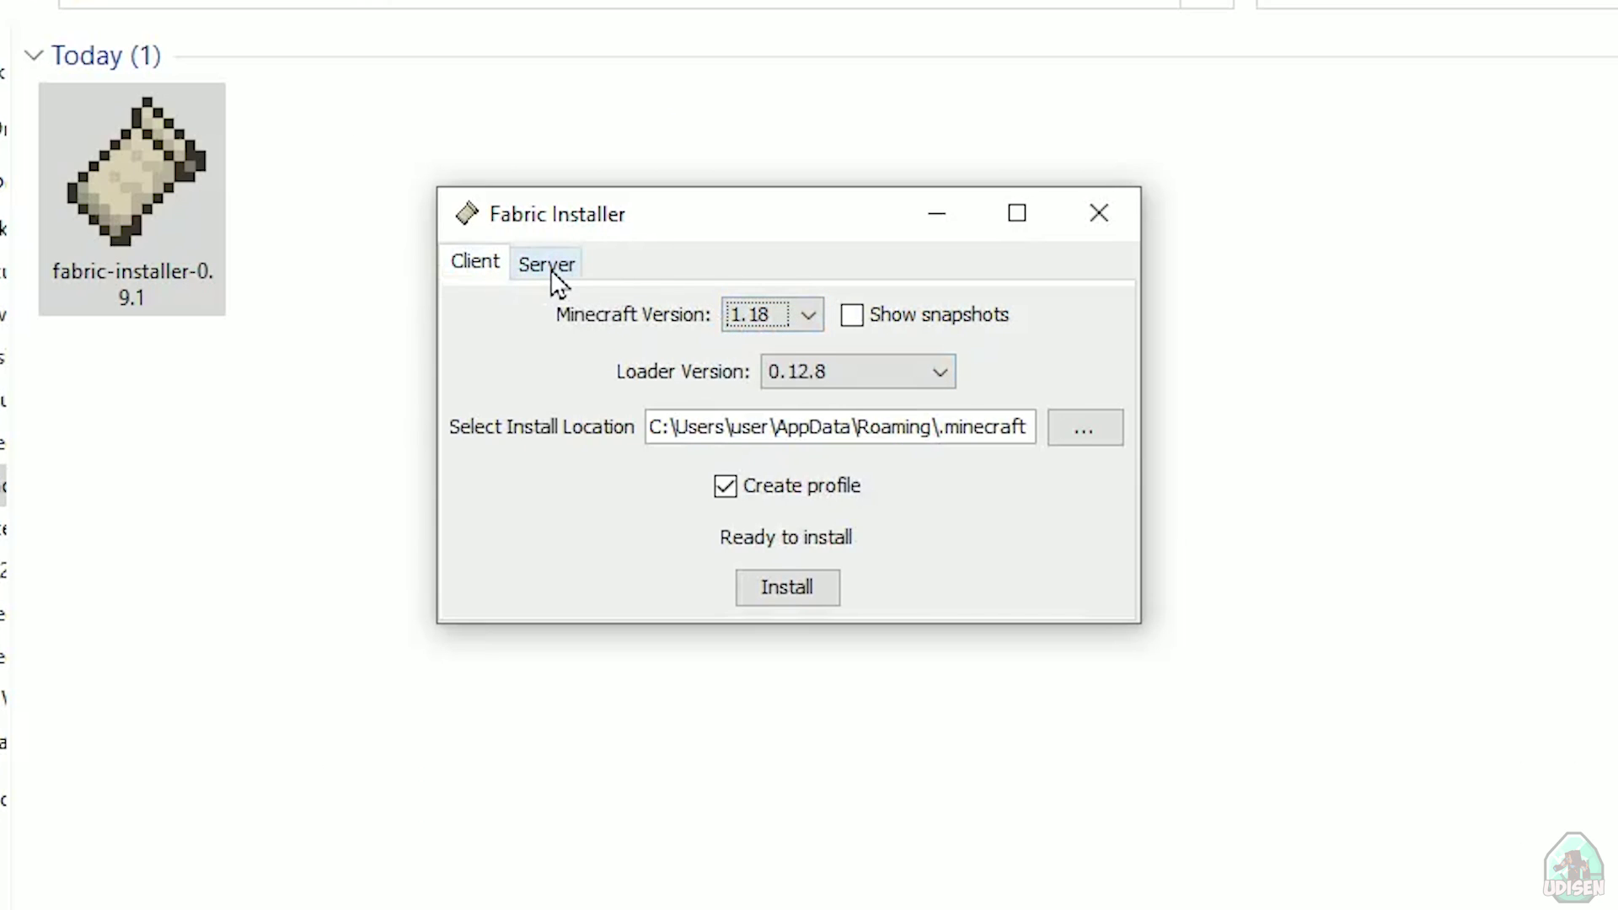
{"action": "left_click", "coordinate": [548, 266]}
{"action": "left_click", "coordinate": [496, 265]}
Step: Check the loader and Minecraft version lists, leaving 1.18 with loader 0.12.8 selected
{"action": "left_click", "coordinate": [819, 372]}
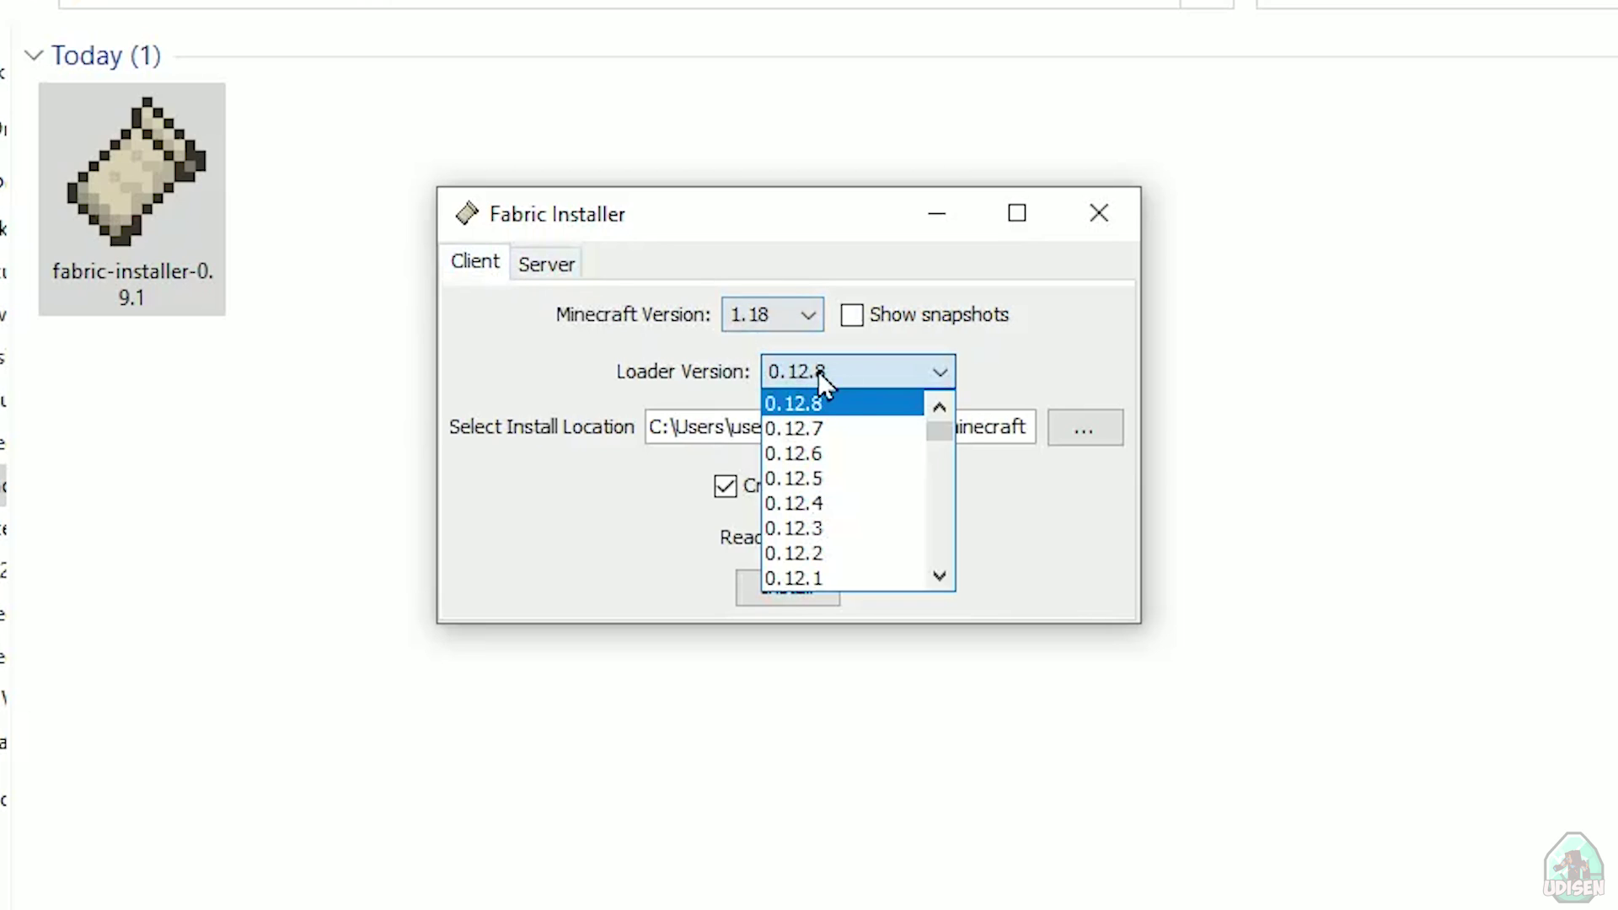
{"action": "left_click", "coordinate": [769, 322]}
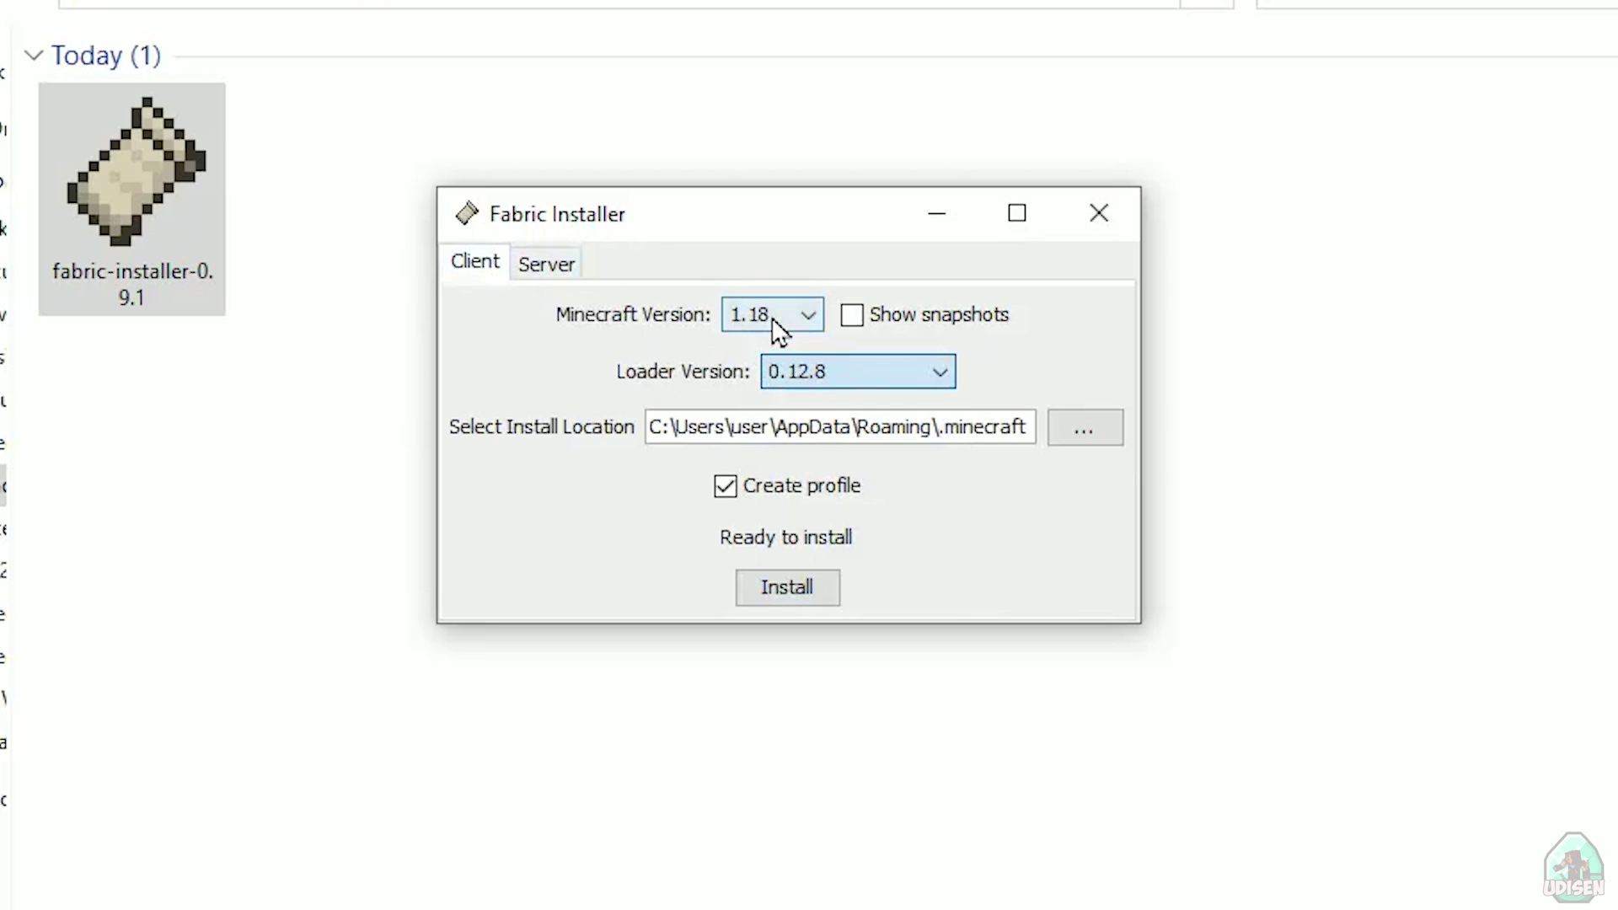
{"action": "left_click", "coordinate": [770, 315]}
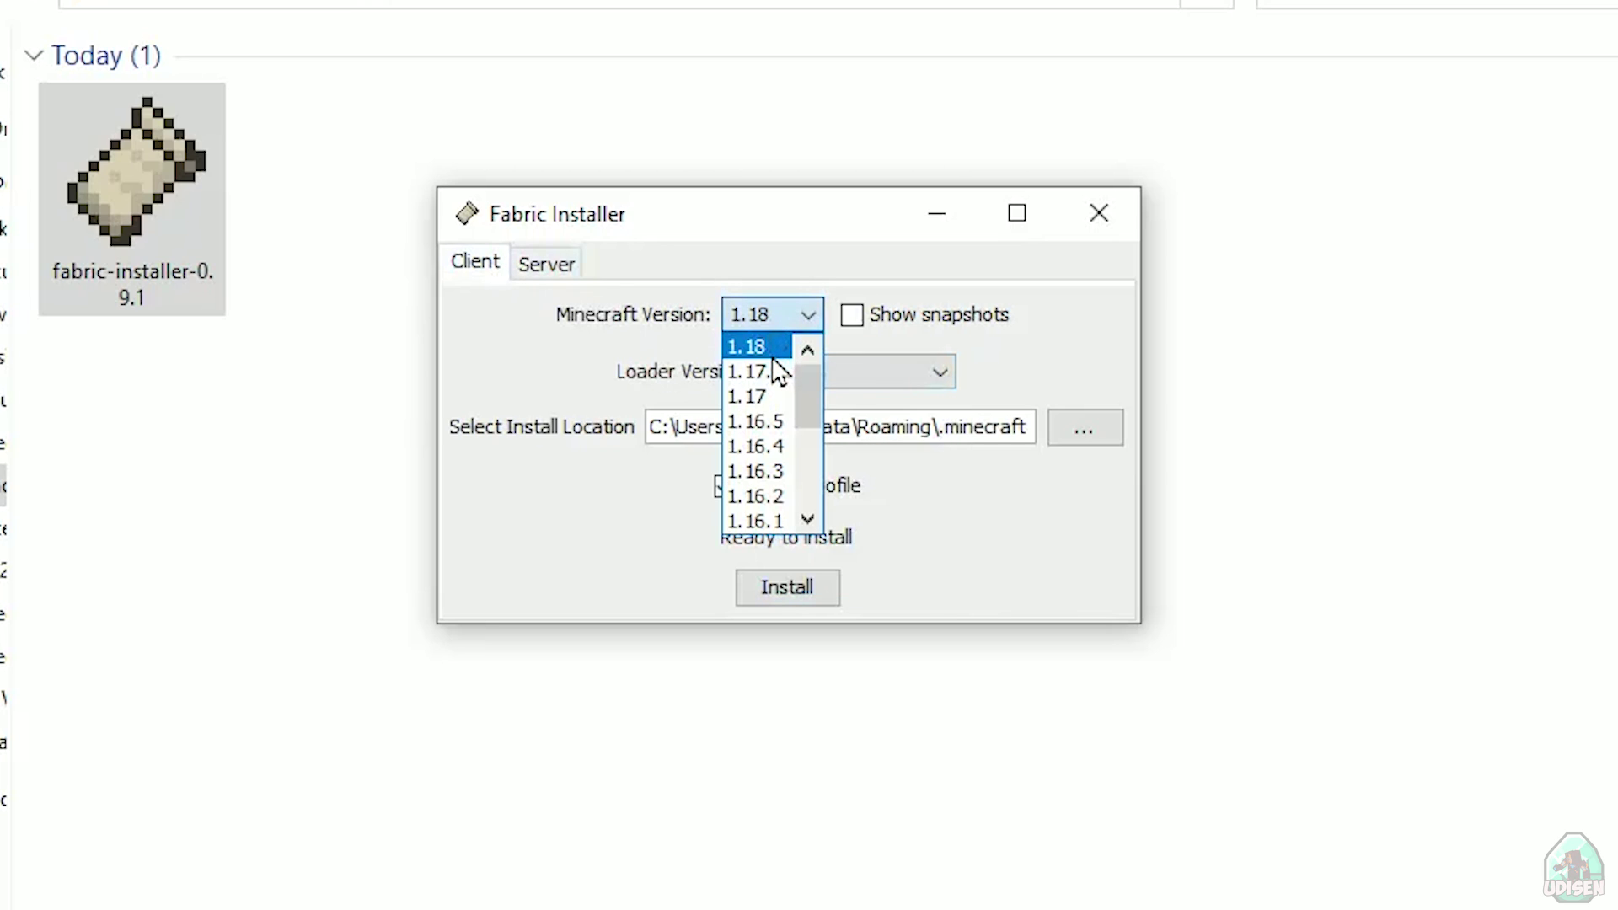
{"action": "left_click", "coordinate": [759, 348]}
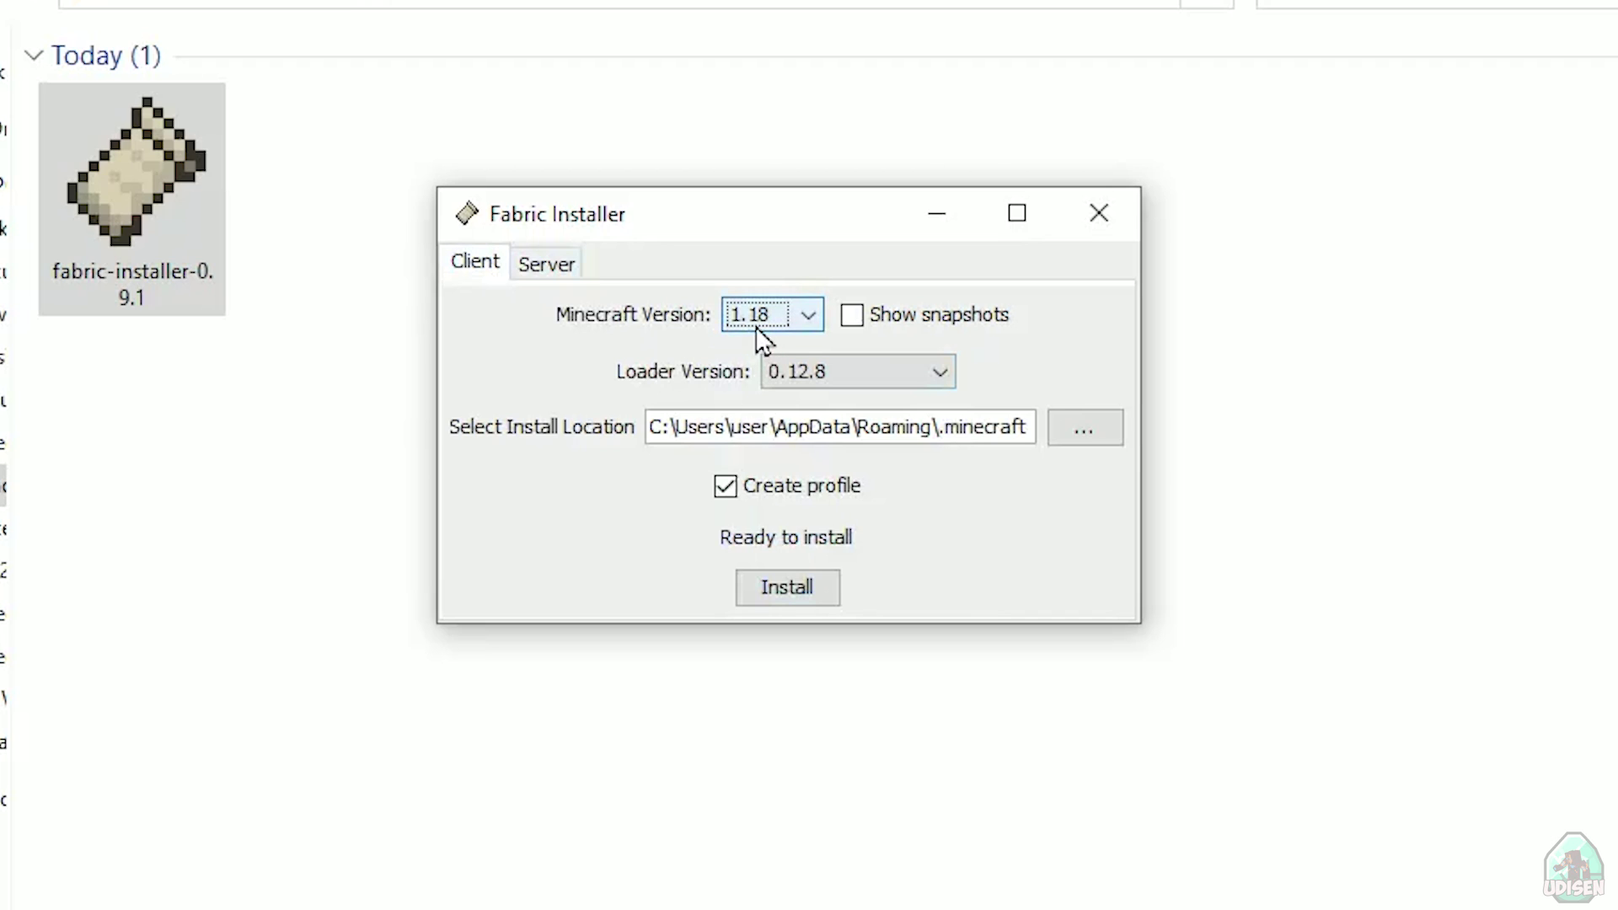
{"action": "left_click", "coordinate": [757, 315]}
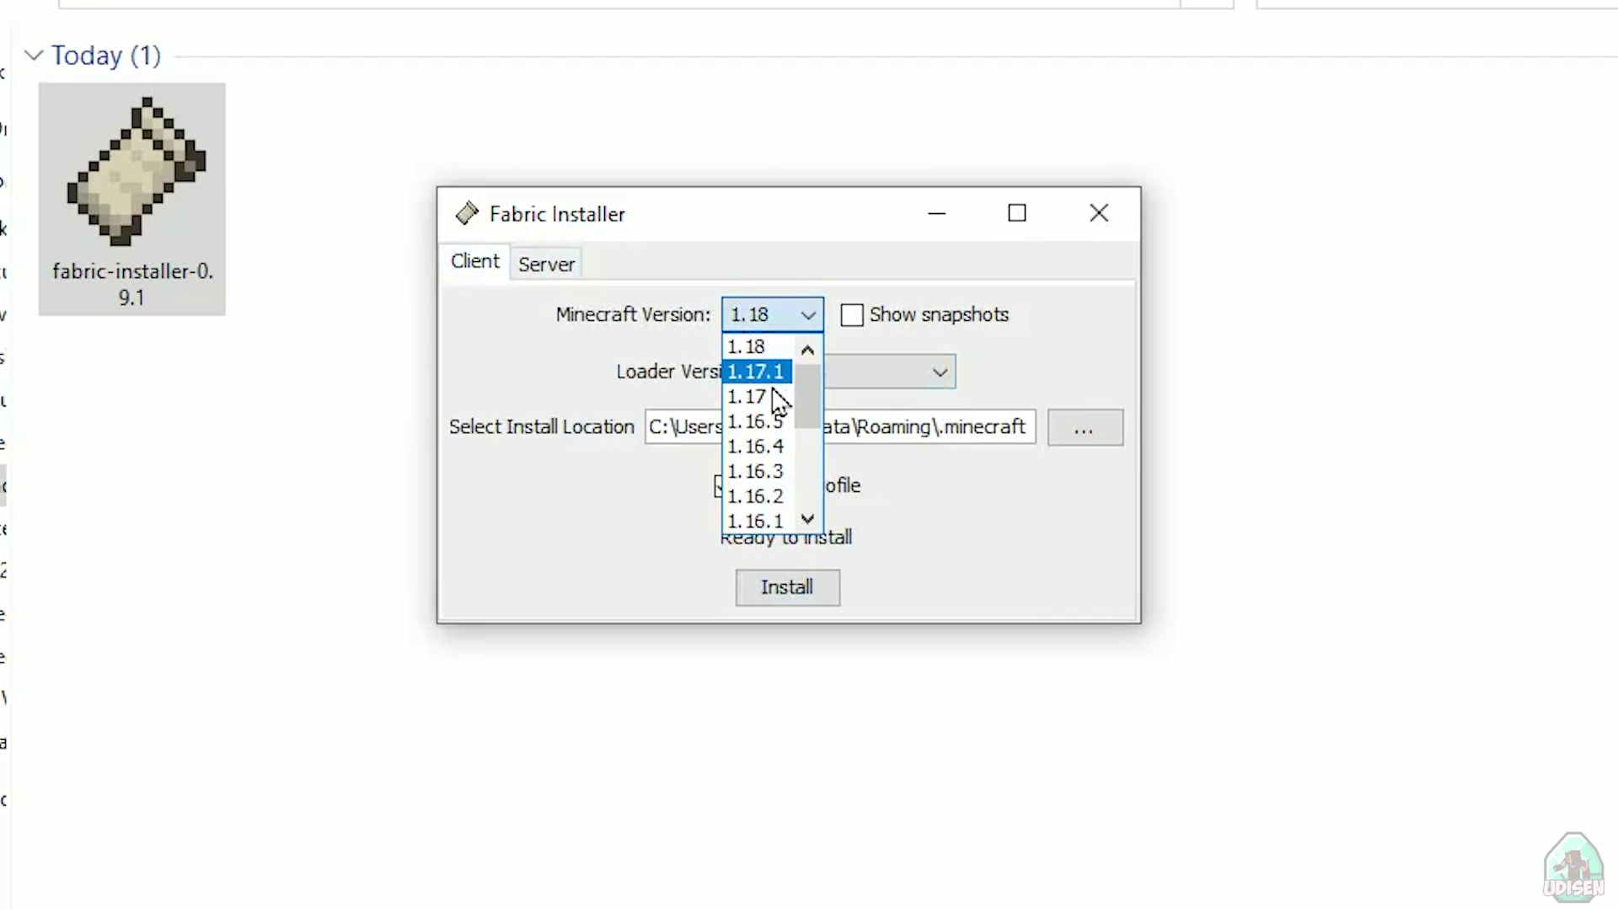
{"action": "scroll", "coordinate": [776, 443], "scroll_direction": "down", "scroll_amount": 3}
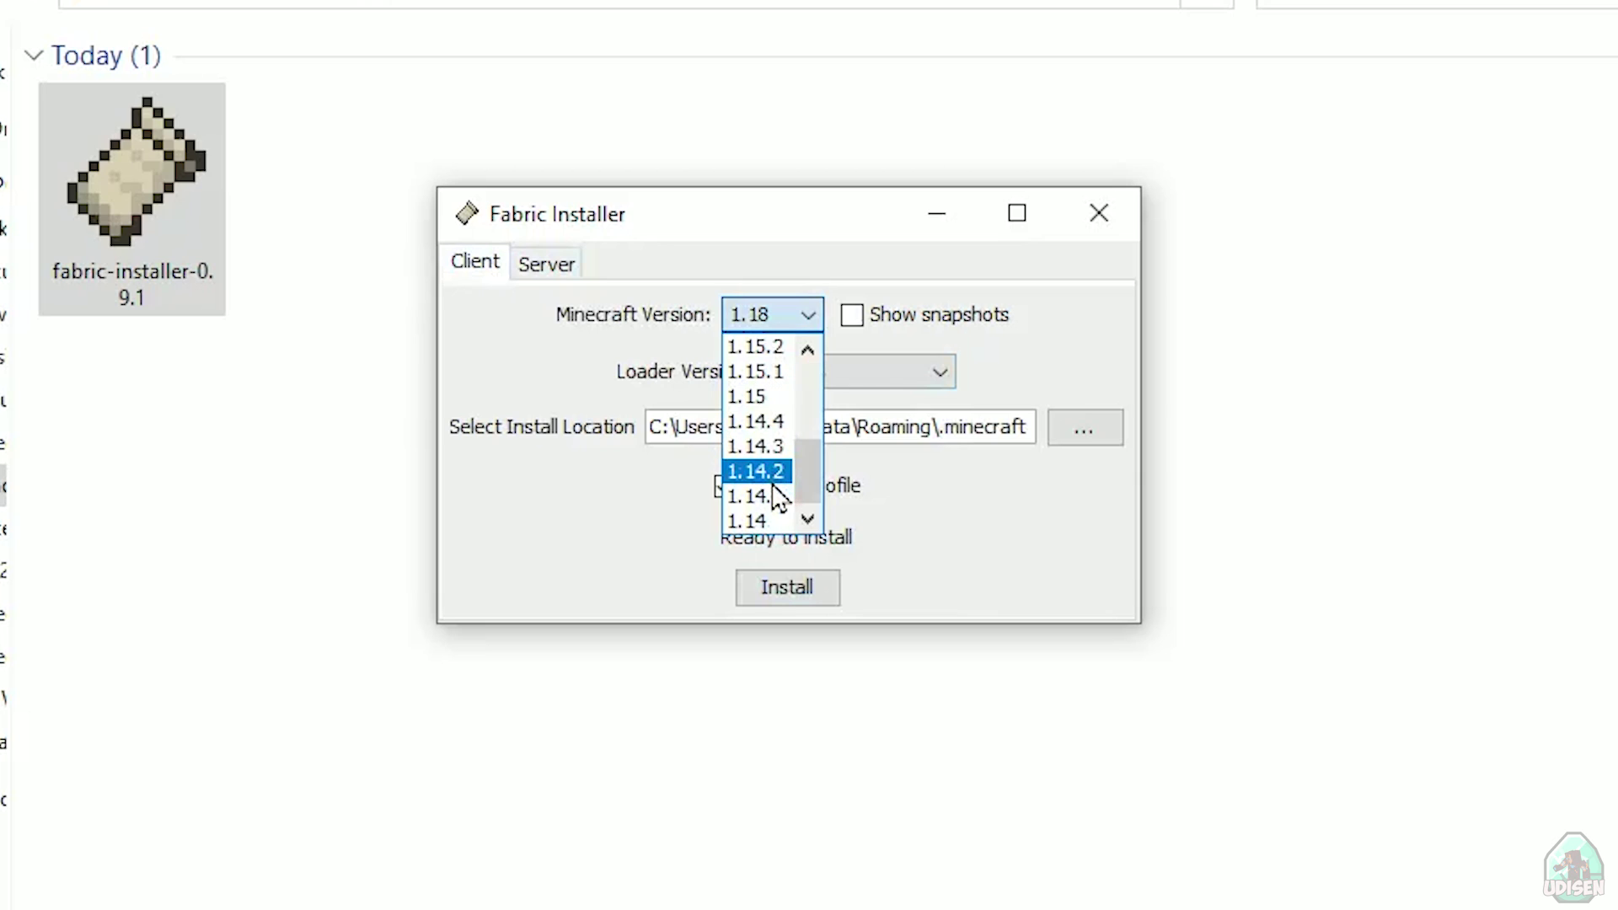
{"action": "scroll", "coordinate": [776, 360], "scroll_direction": "up", "scroll_amount": 3}
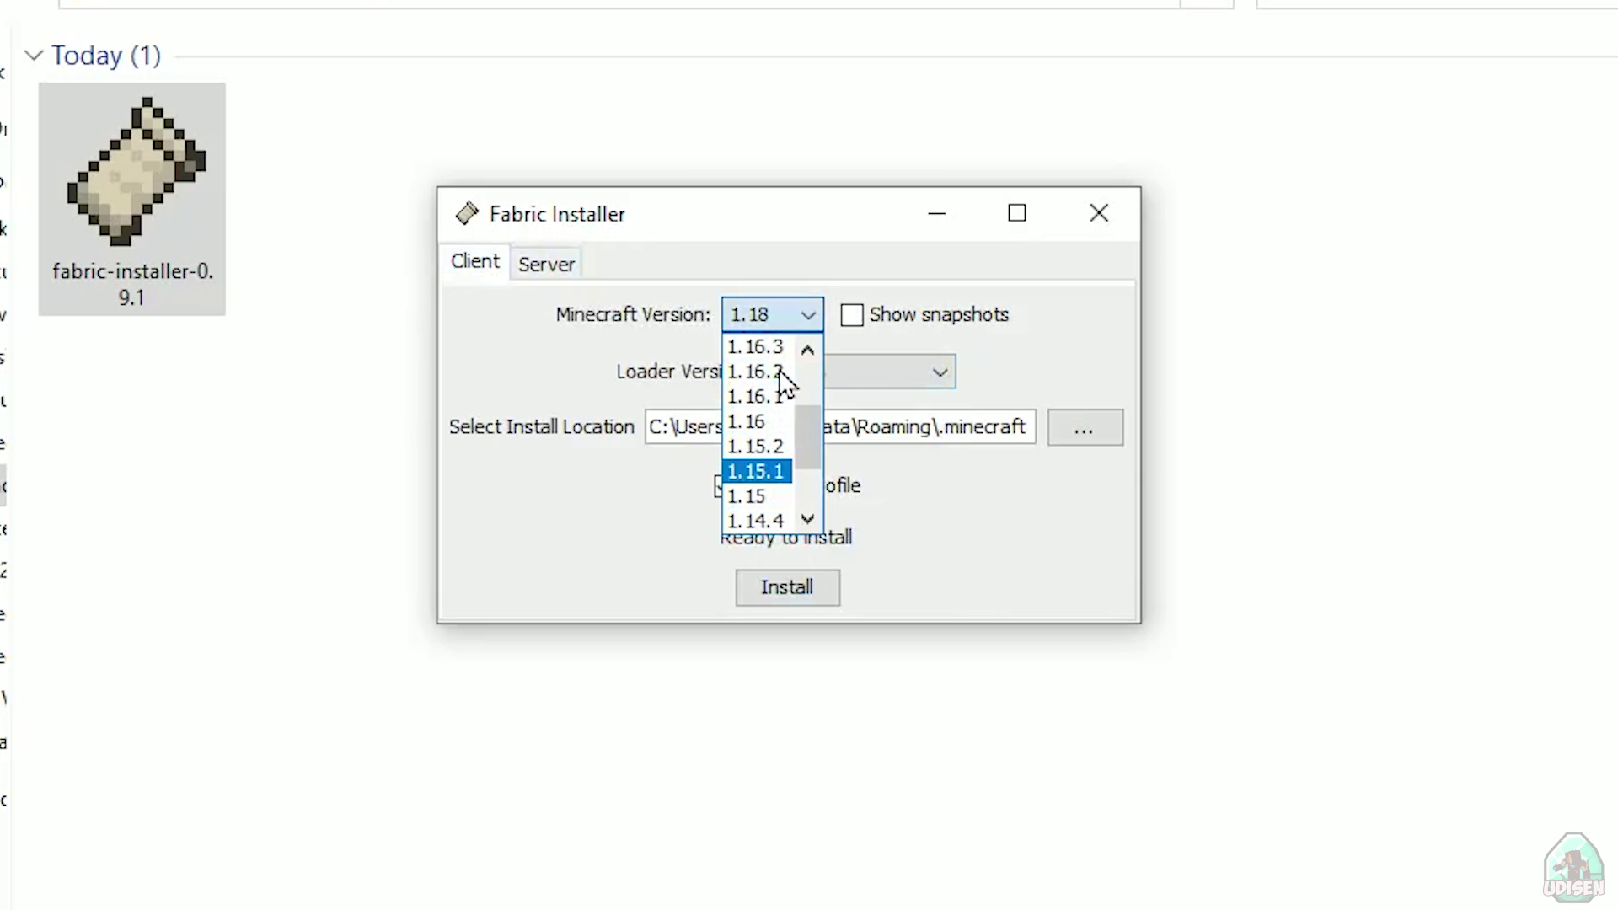
{"action": "key", "text": "Escape"}
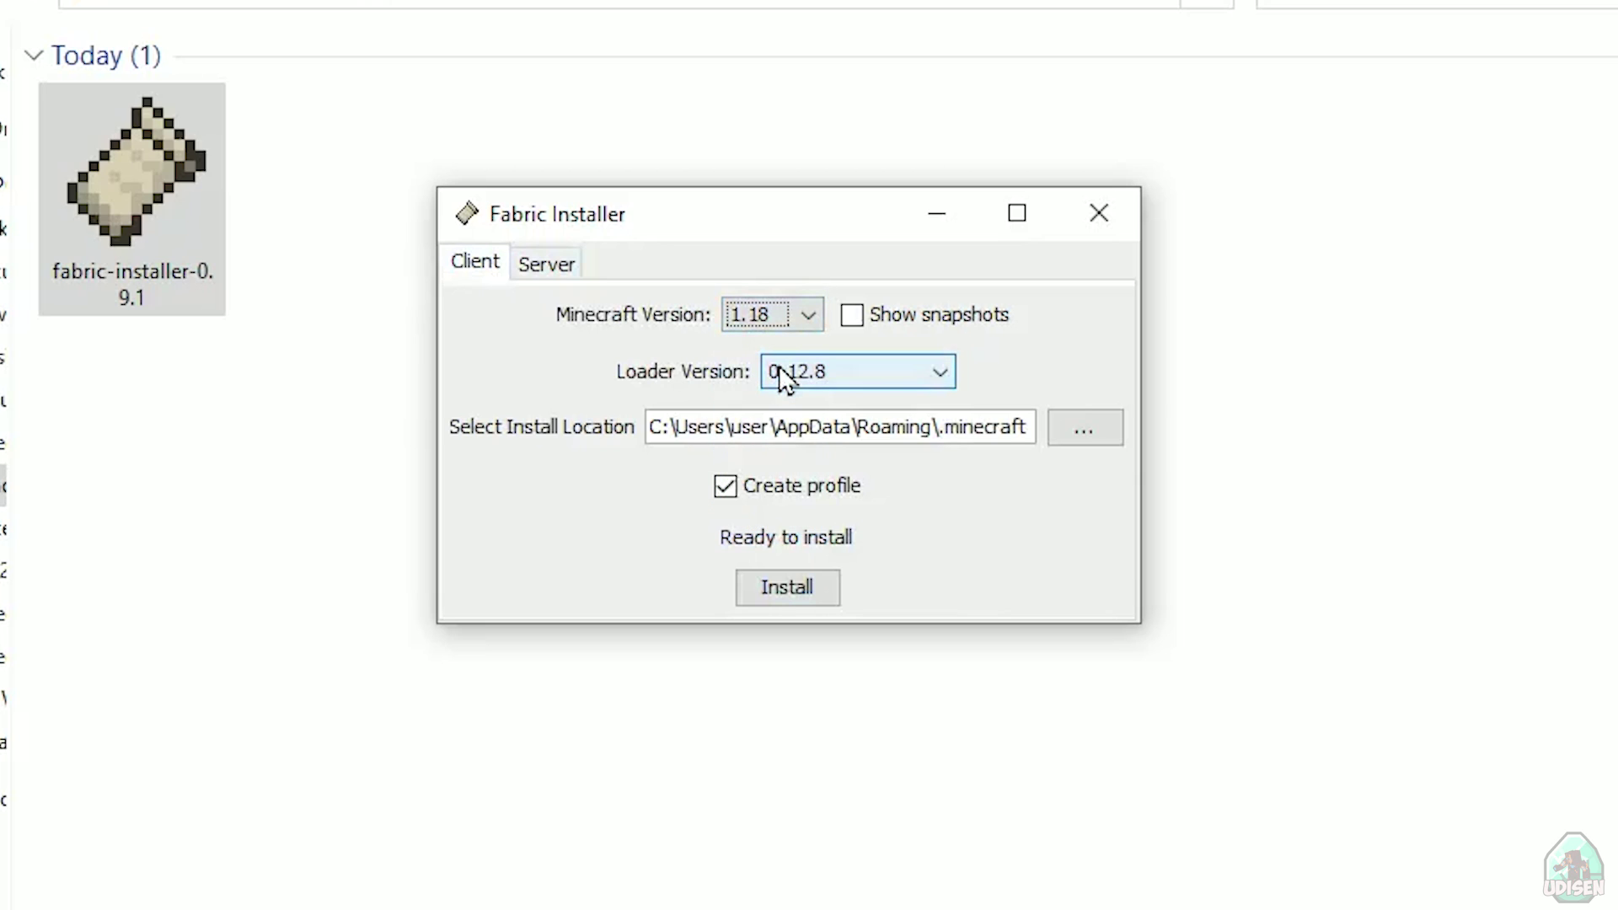
Step: Install Fabric Loader 0.12.8 for 1.18, acknowledge the success message, and close the installer
{"action": "left_click", "coordinate": [770, 588]}
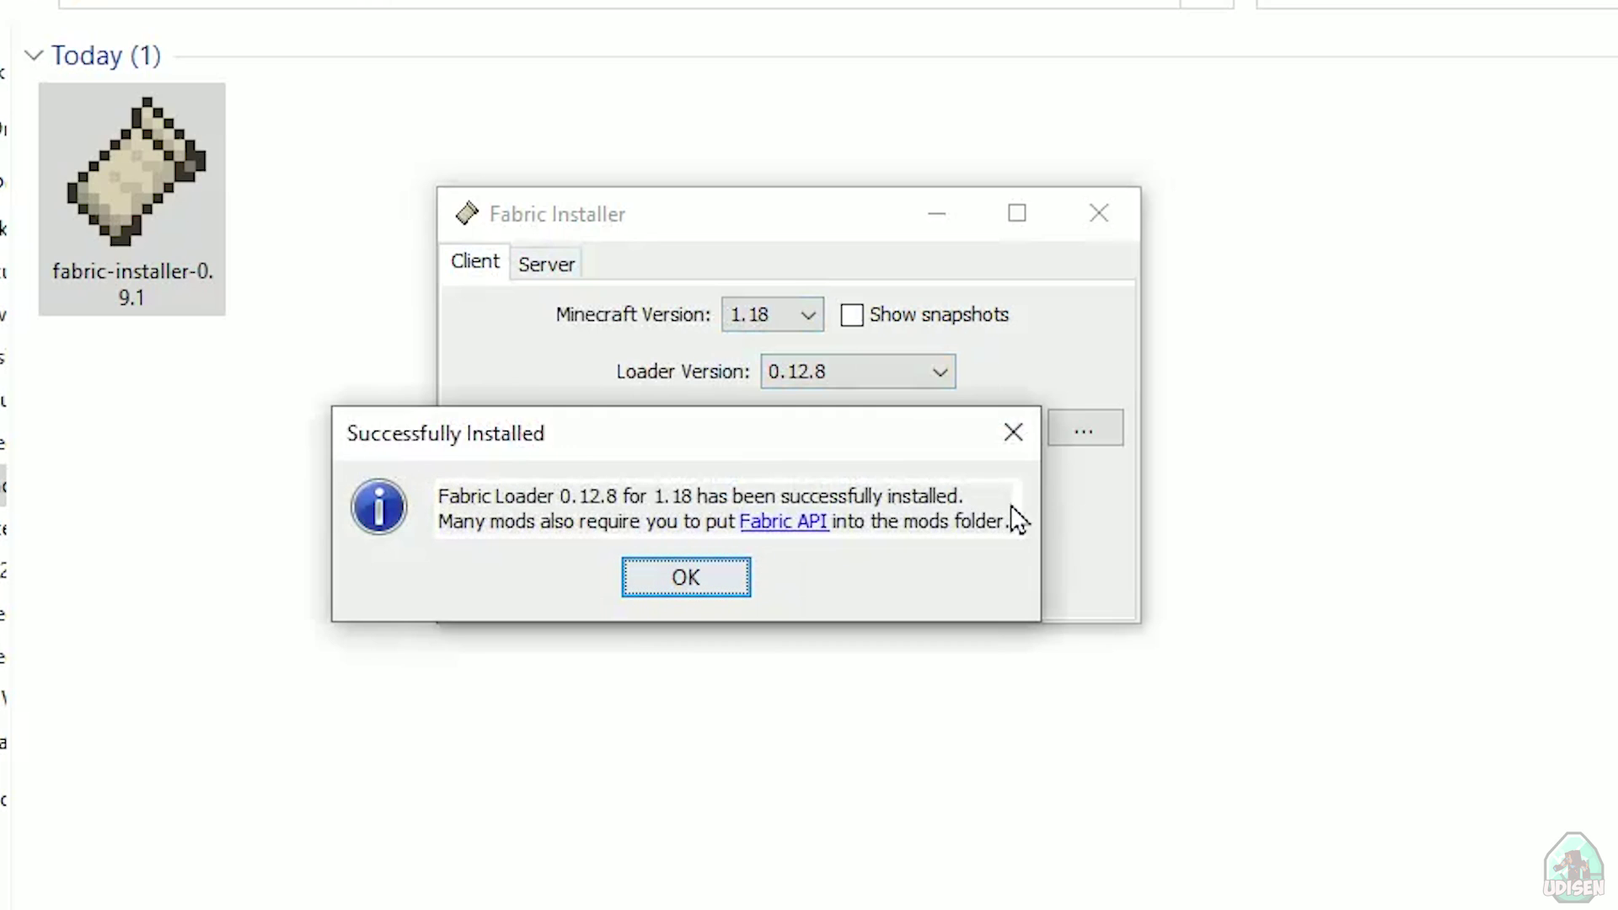
{"action": "left_click", "coordinate": [684, 580]}
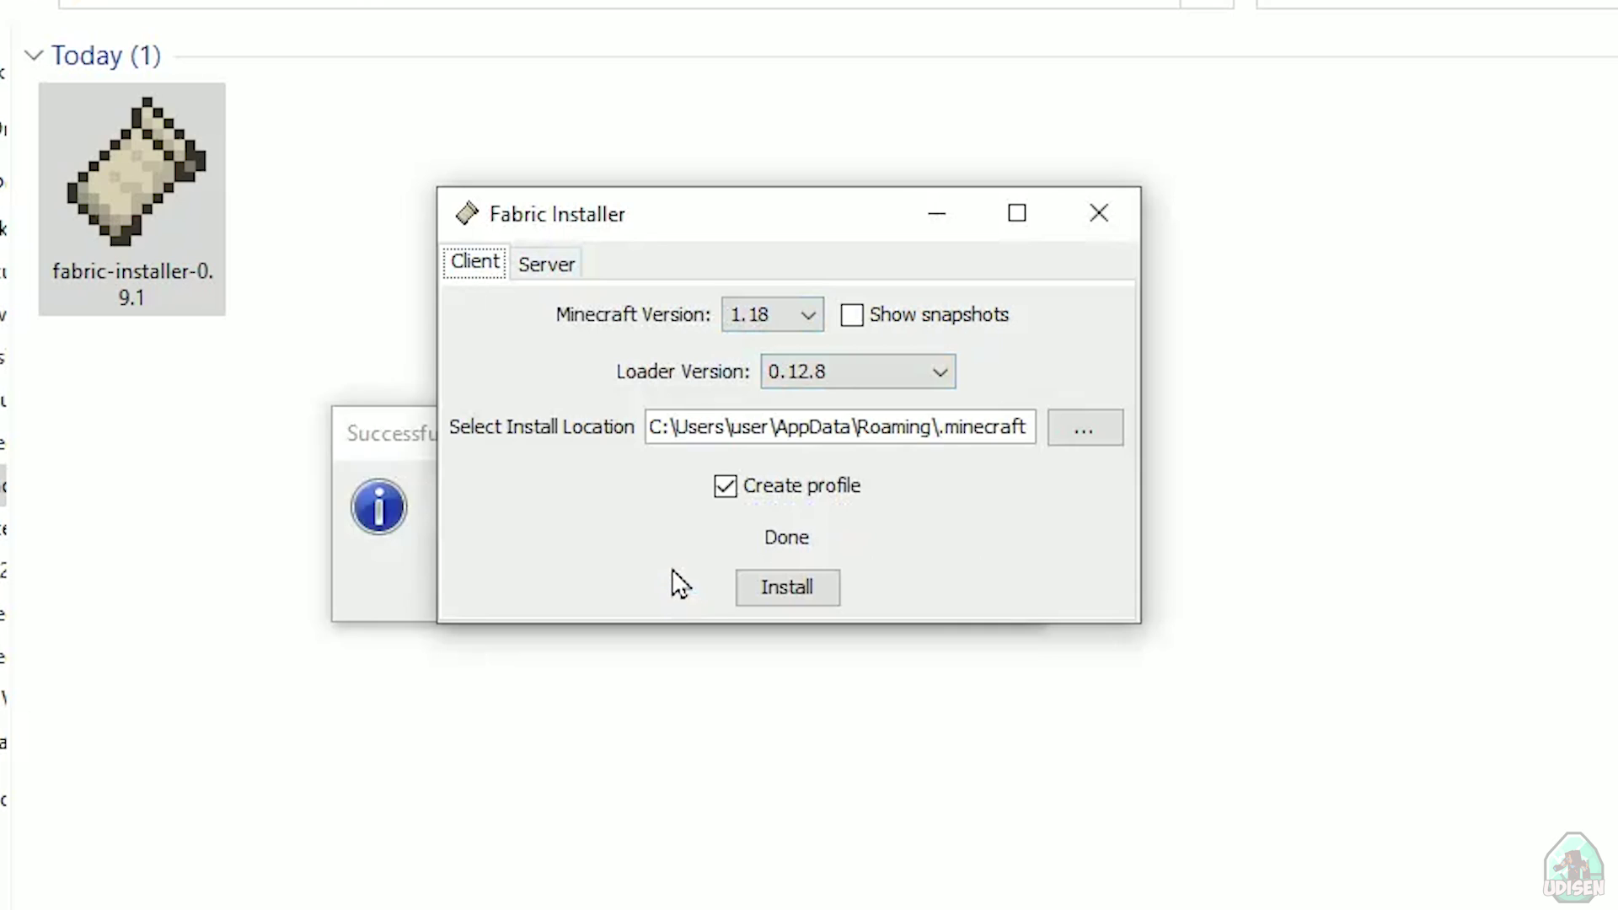
{"action": "left_click", "coordinate": [1110, 225]}
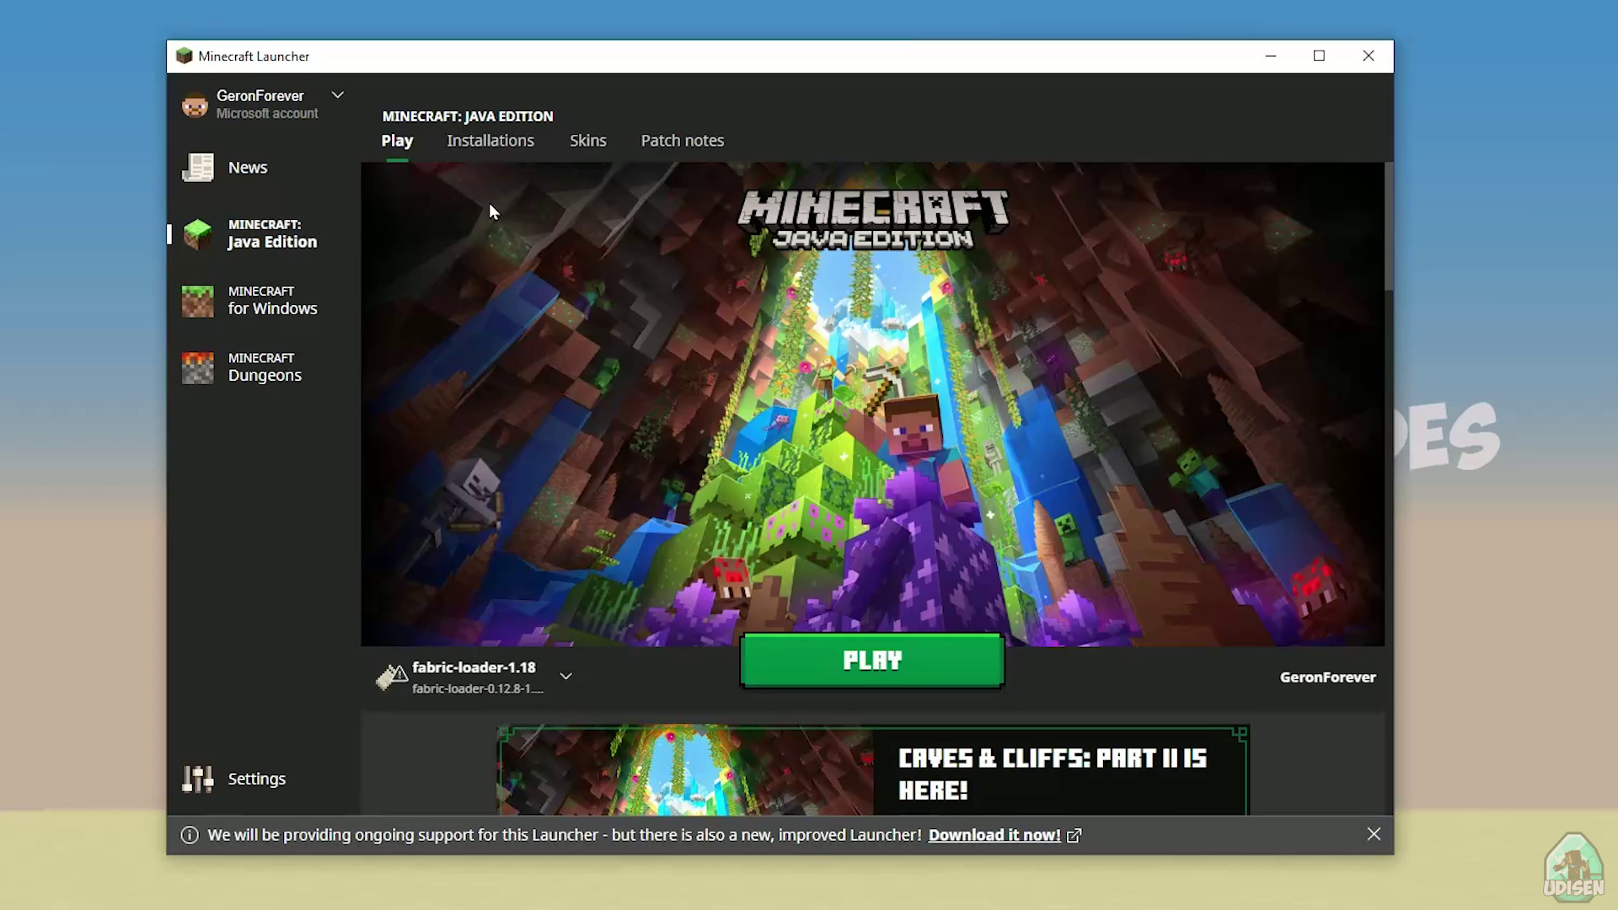
Step: Give the fabric-loader-1.18 installation a 1280 × 720 resolution and save it
{"action": "left_click", "coordinate": [492, 143]}
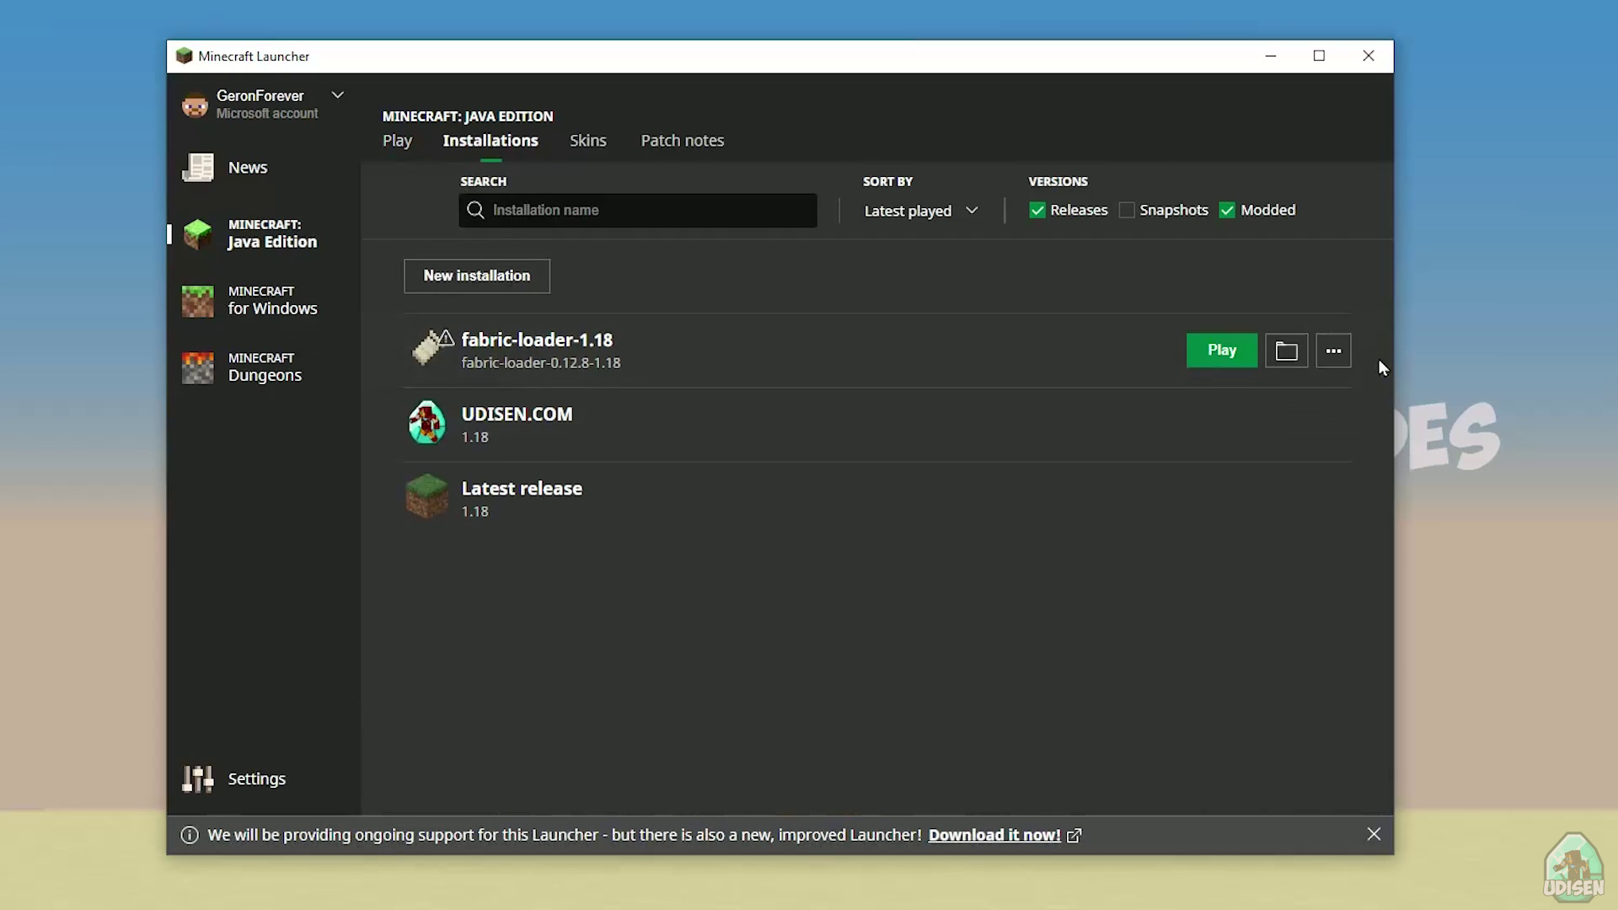
{"action": "left_click", "coordinate": [885, 357]}
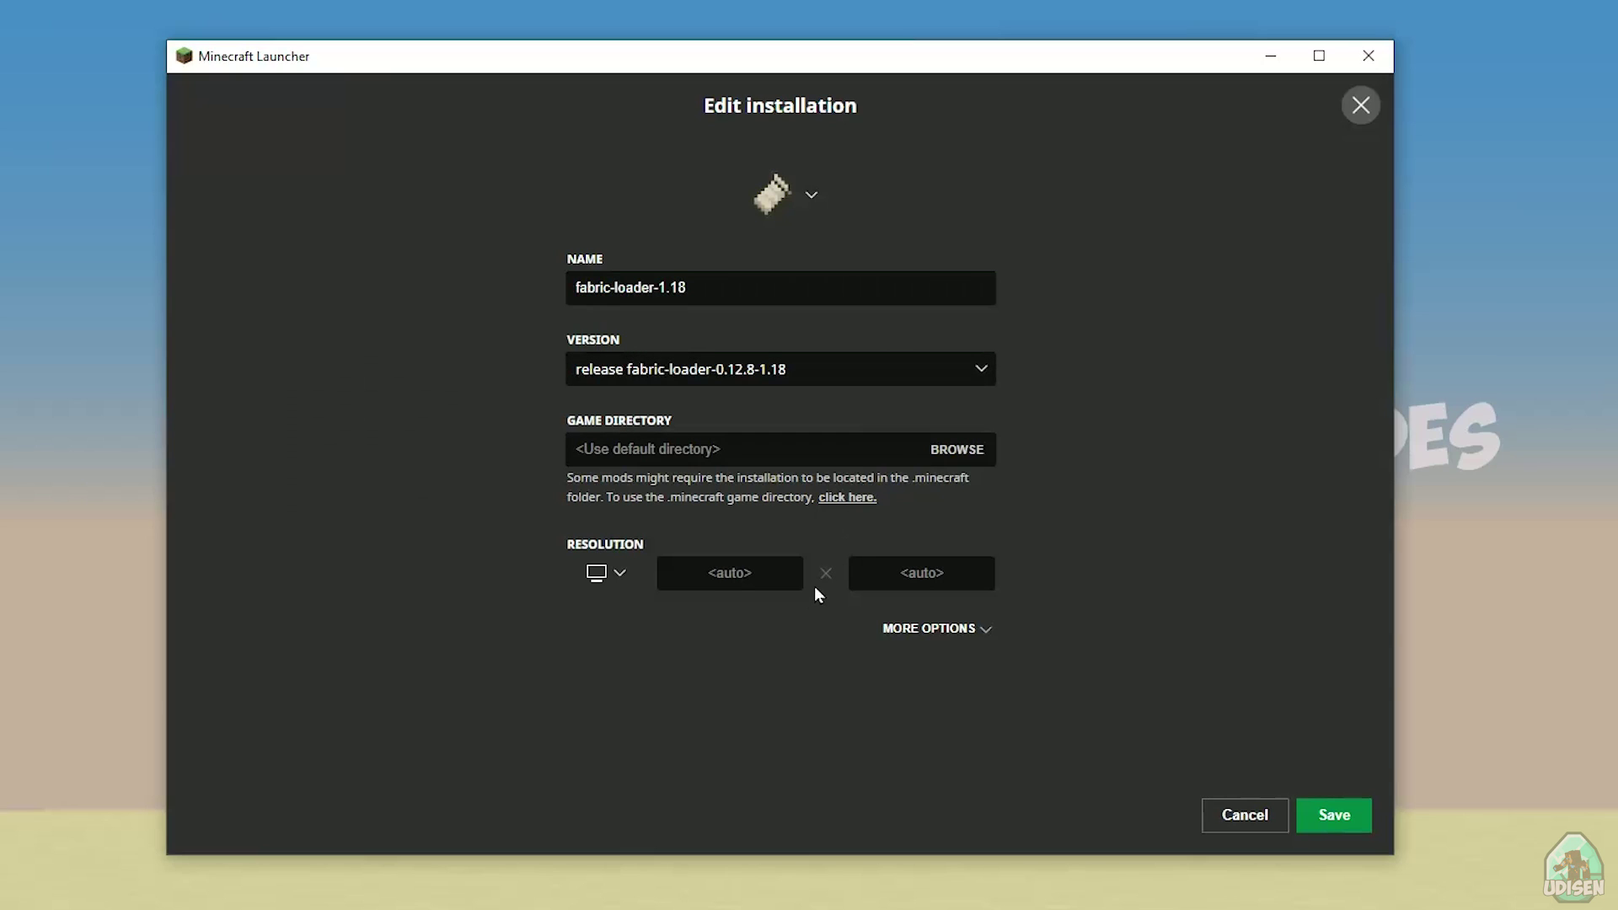
{"action": "left_click", "coordinate": [756, 578]}
{"action": "type", "text": "1280"}
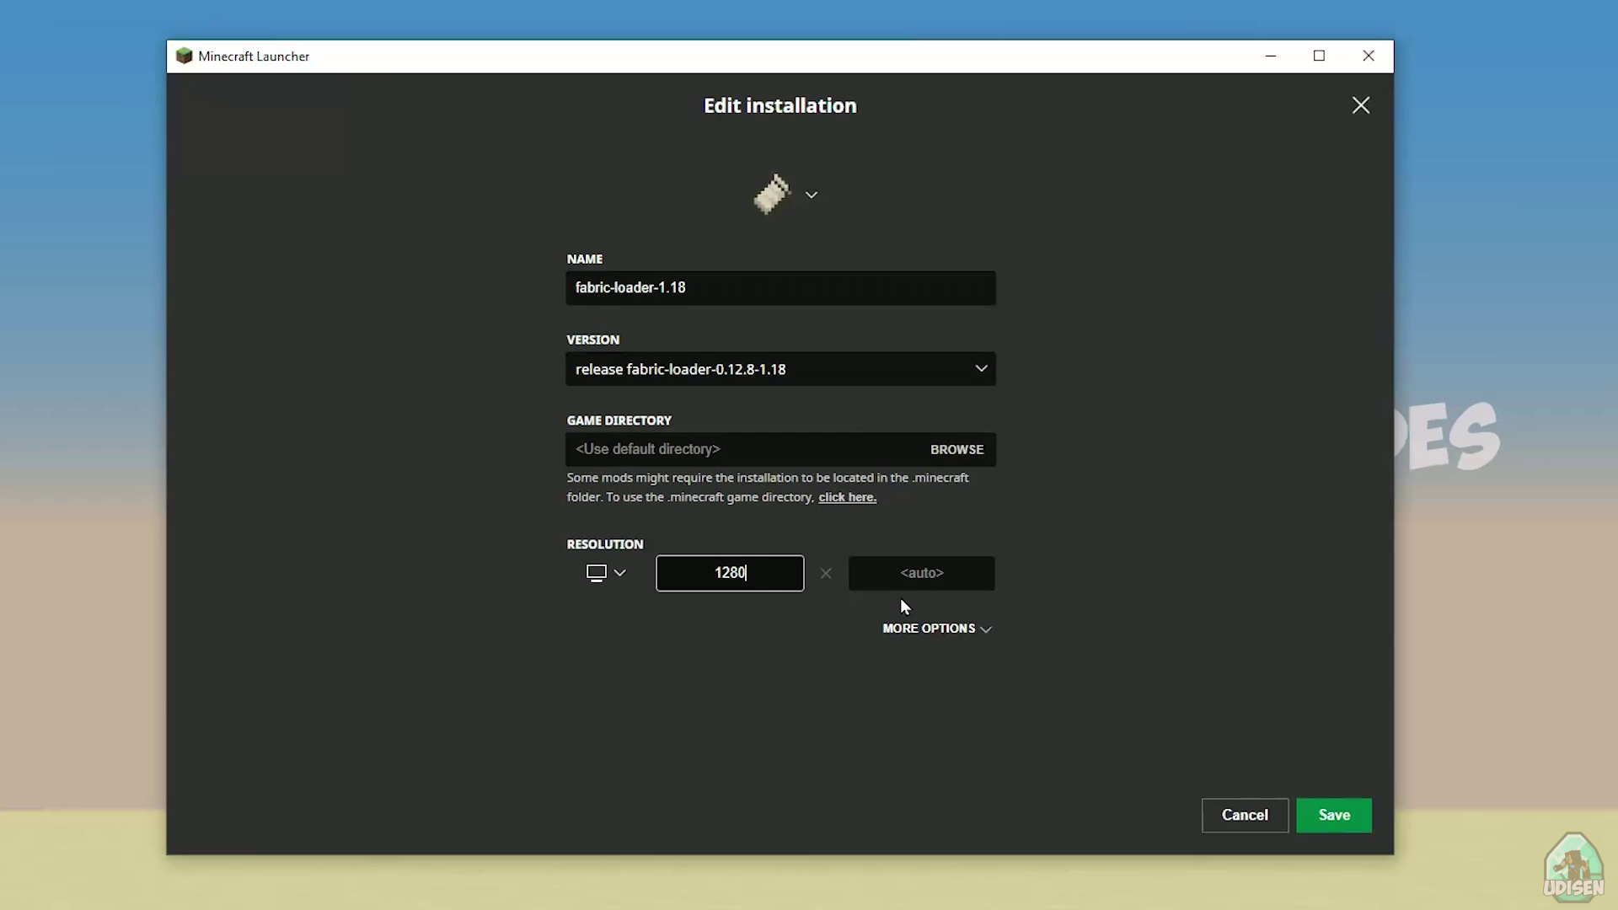
{"action": "left_click", "coordinate": [926, 574]}
{"action": "type", "text": "720"}
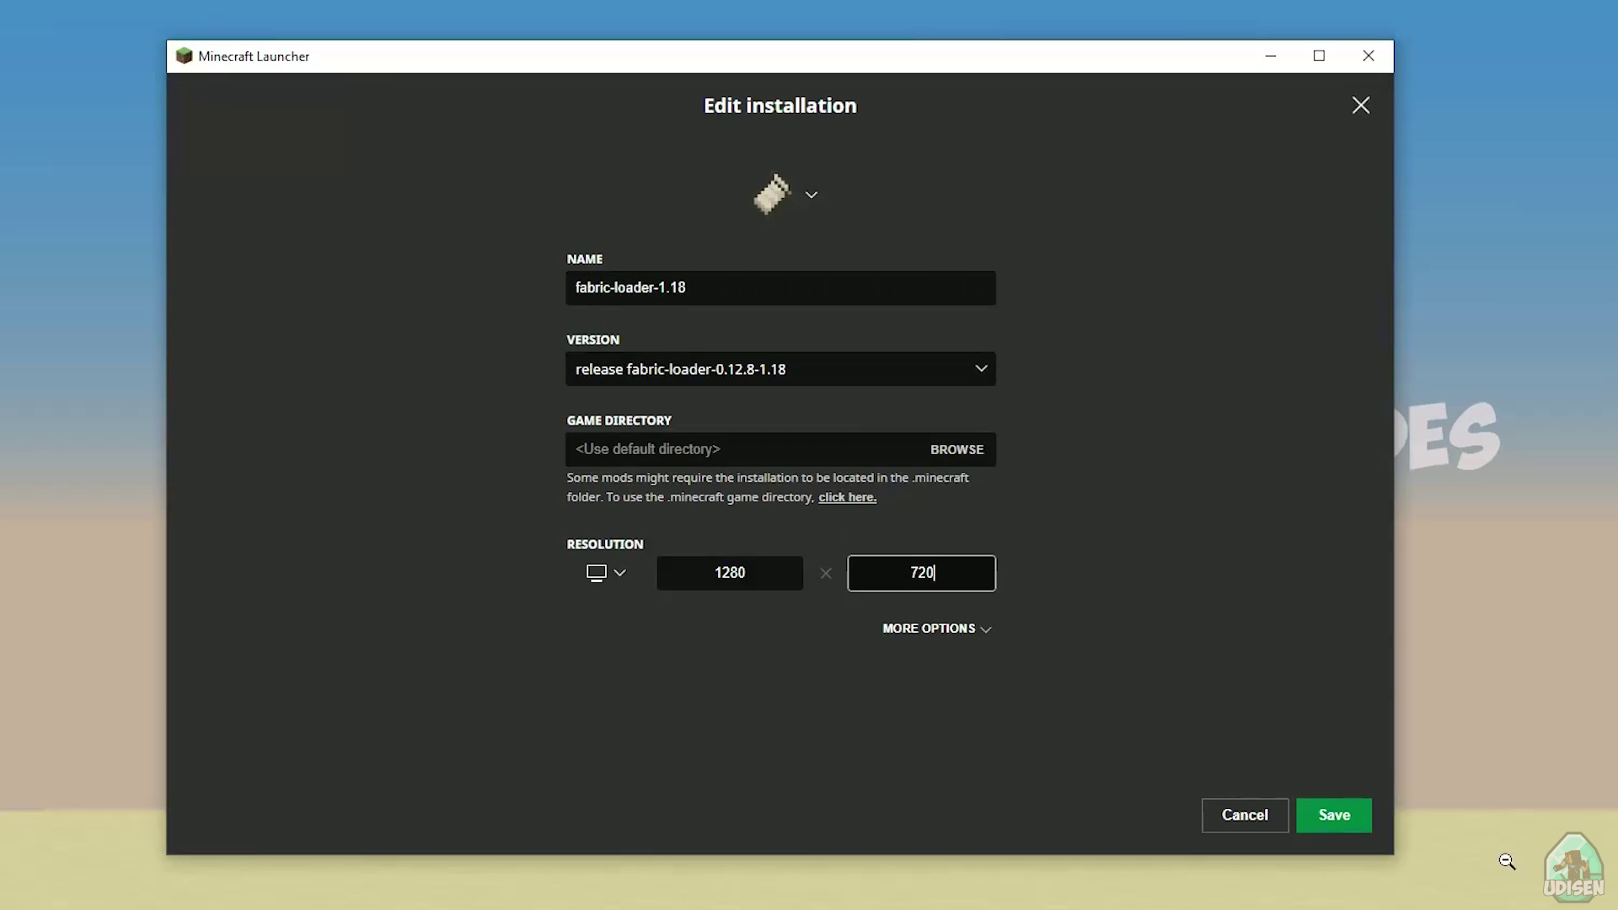
{"action": "left_click", "coordinate": [1334, 815]}
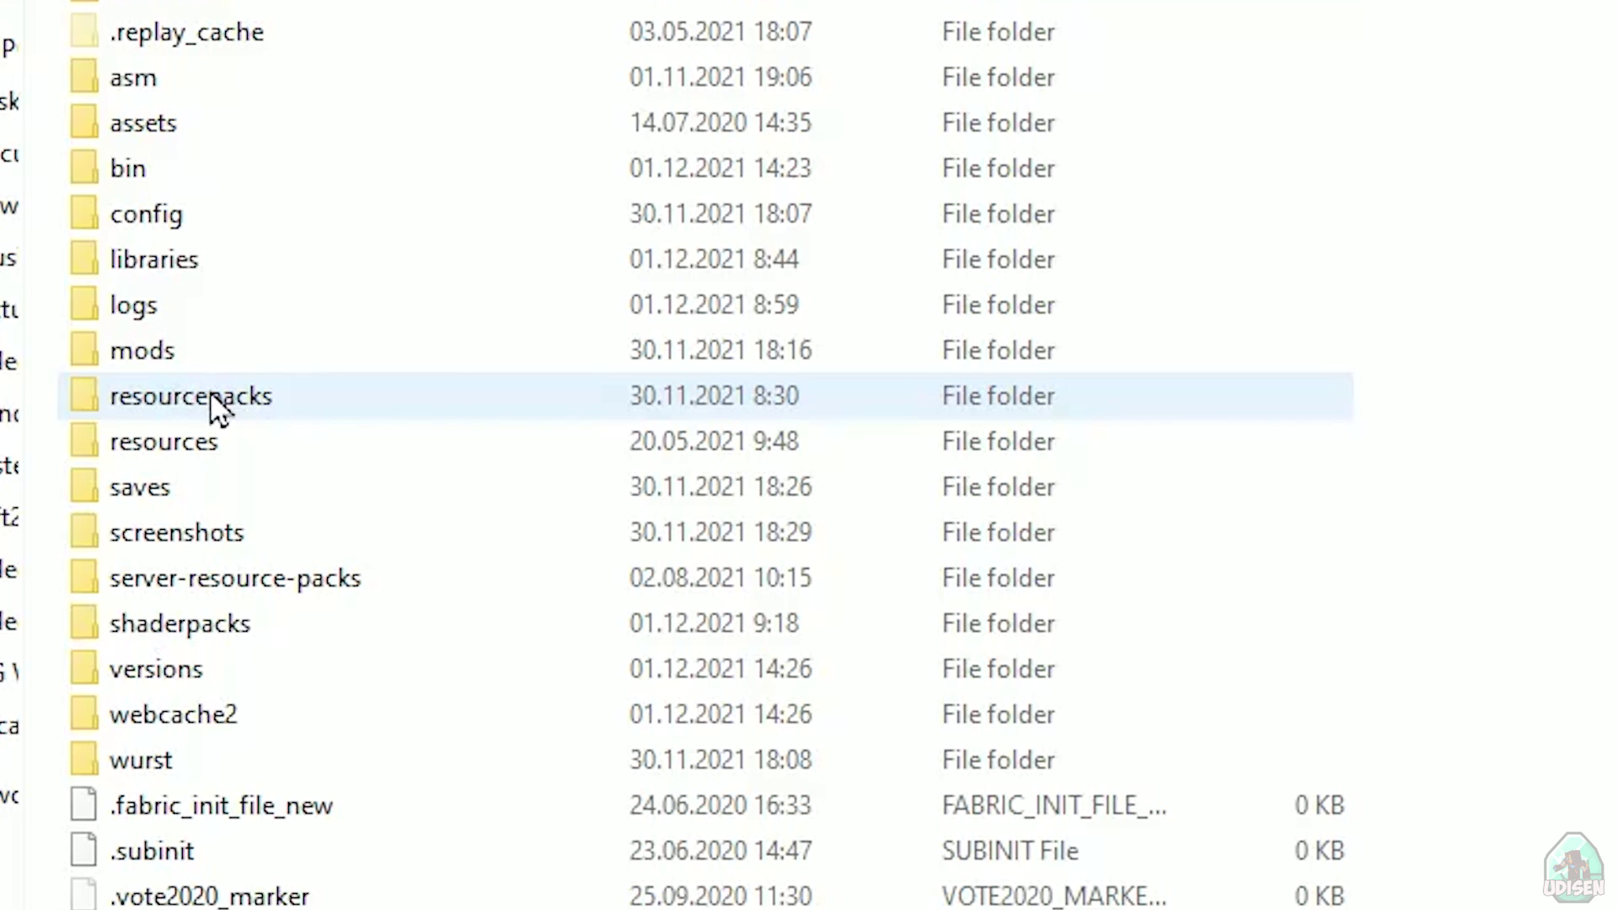
Step: Open the mods folder and copy bleachhack-1.18 into it from the MSI DRIVERS window
{"action": "mouse_move", "coordinate": [133, 397]}
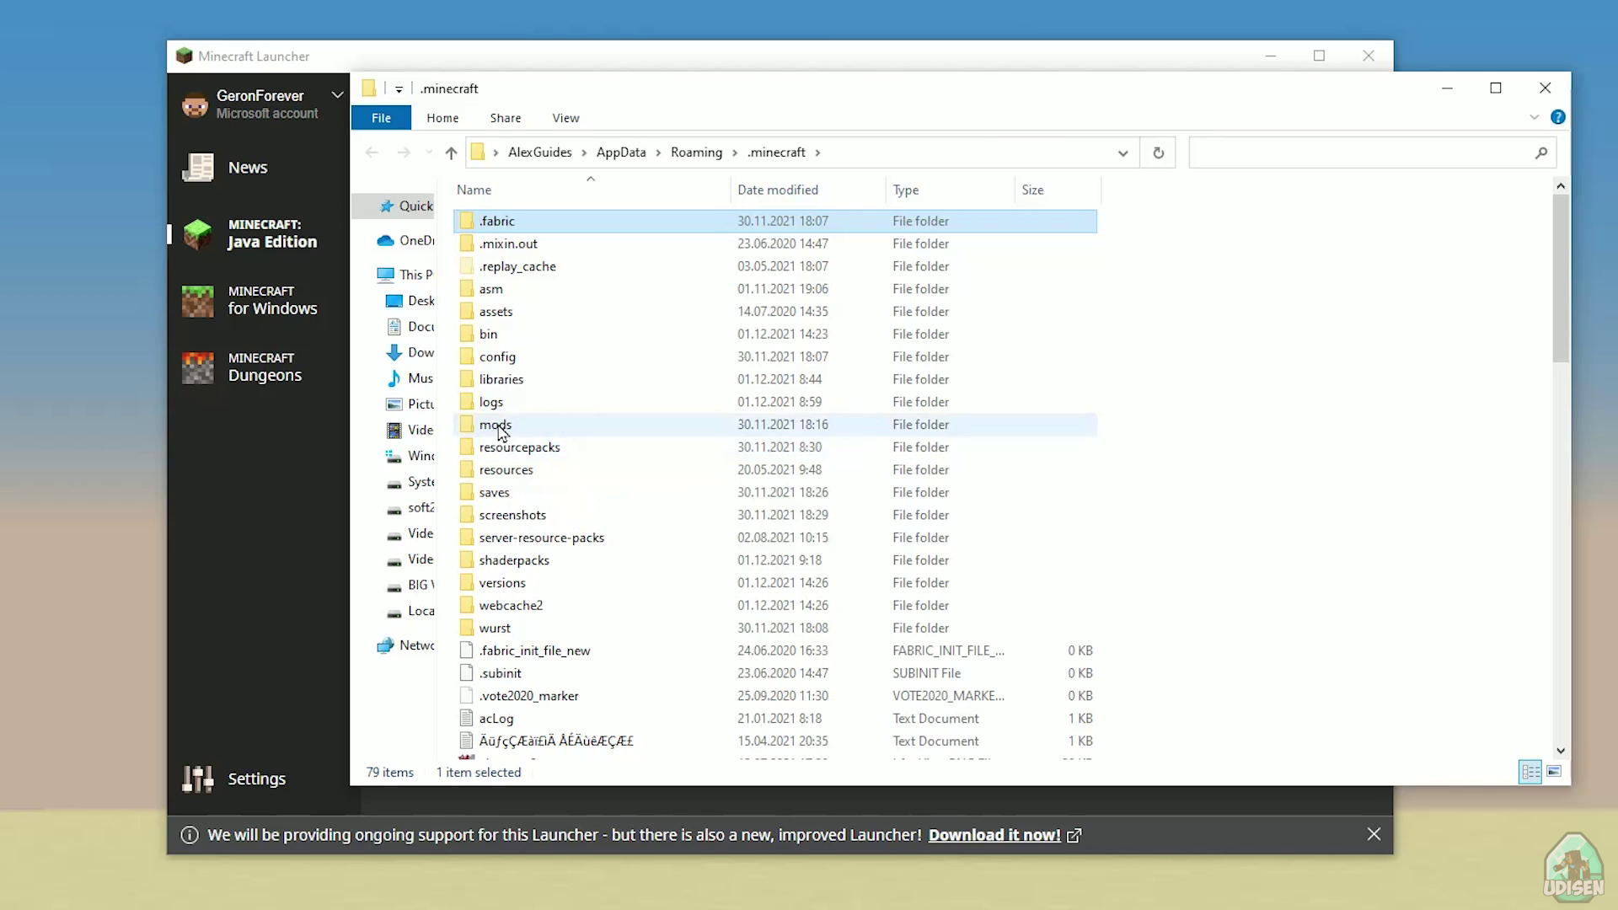
{"action": "double_click", "coordinate": [497, 426]}
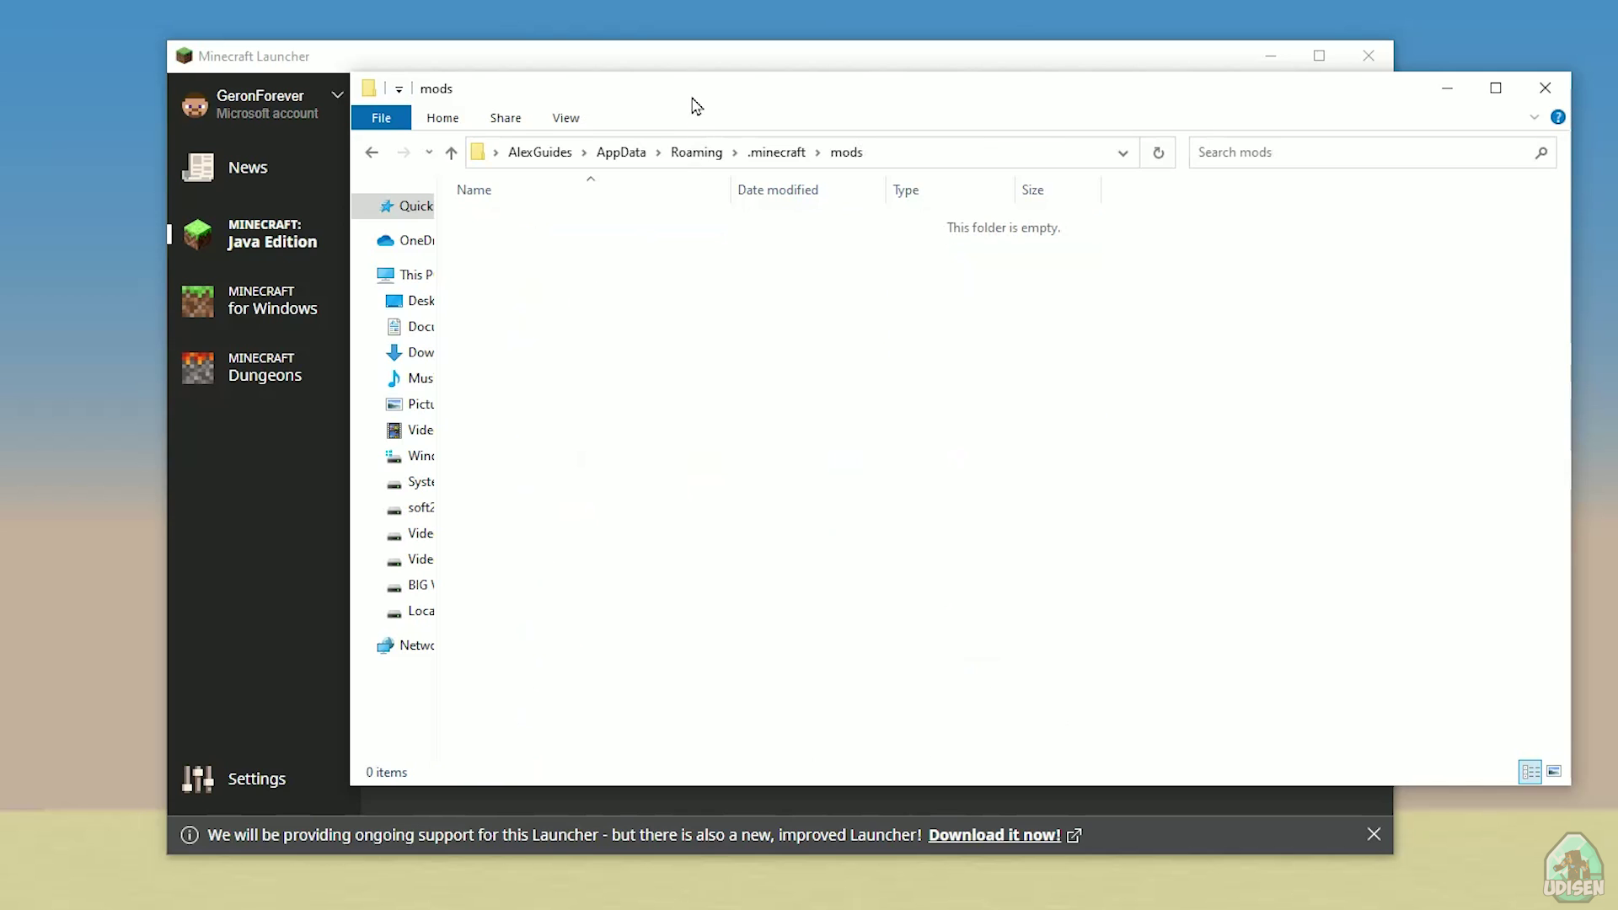
{"action": "left_click_drag", "start_coordinate": [692, 100], "coordinate": [390, 71]}
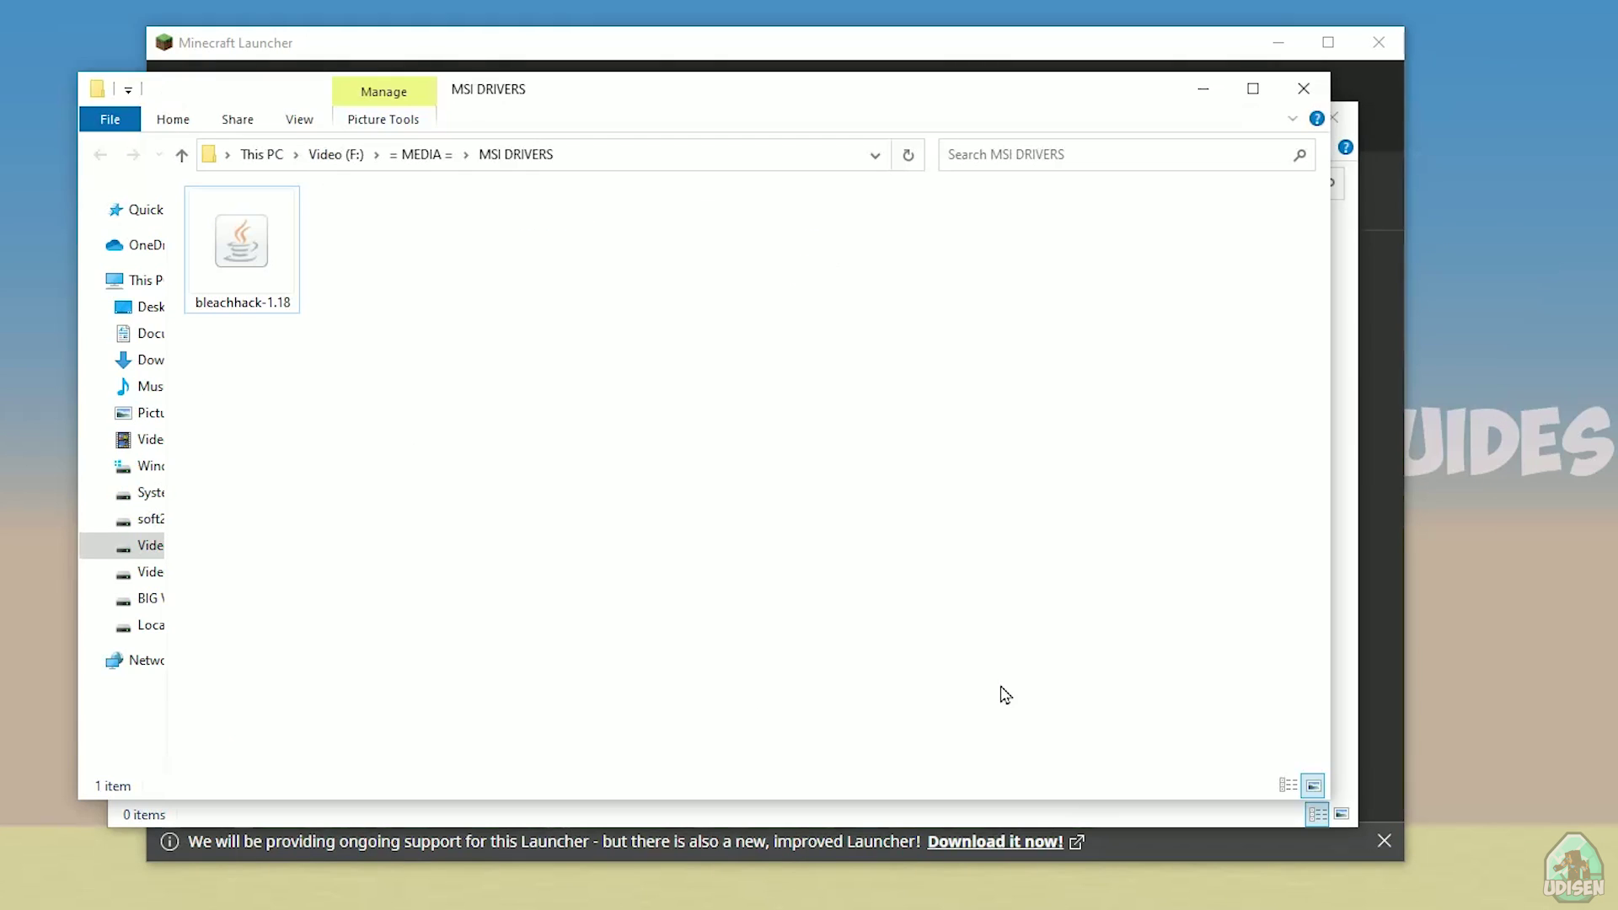
{"action": "left_click_drag", "start_coordinate": [539, 111], "coordinate": [1350, 171]}
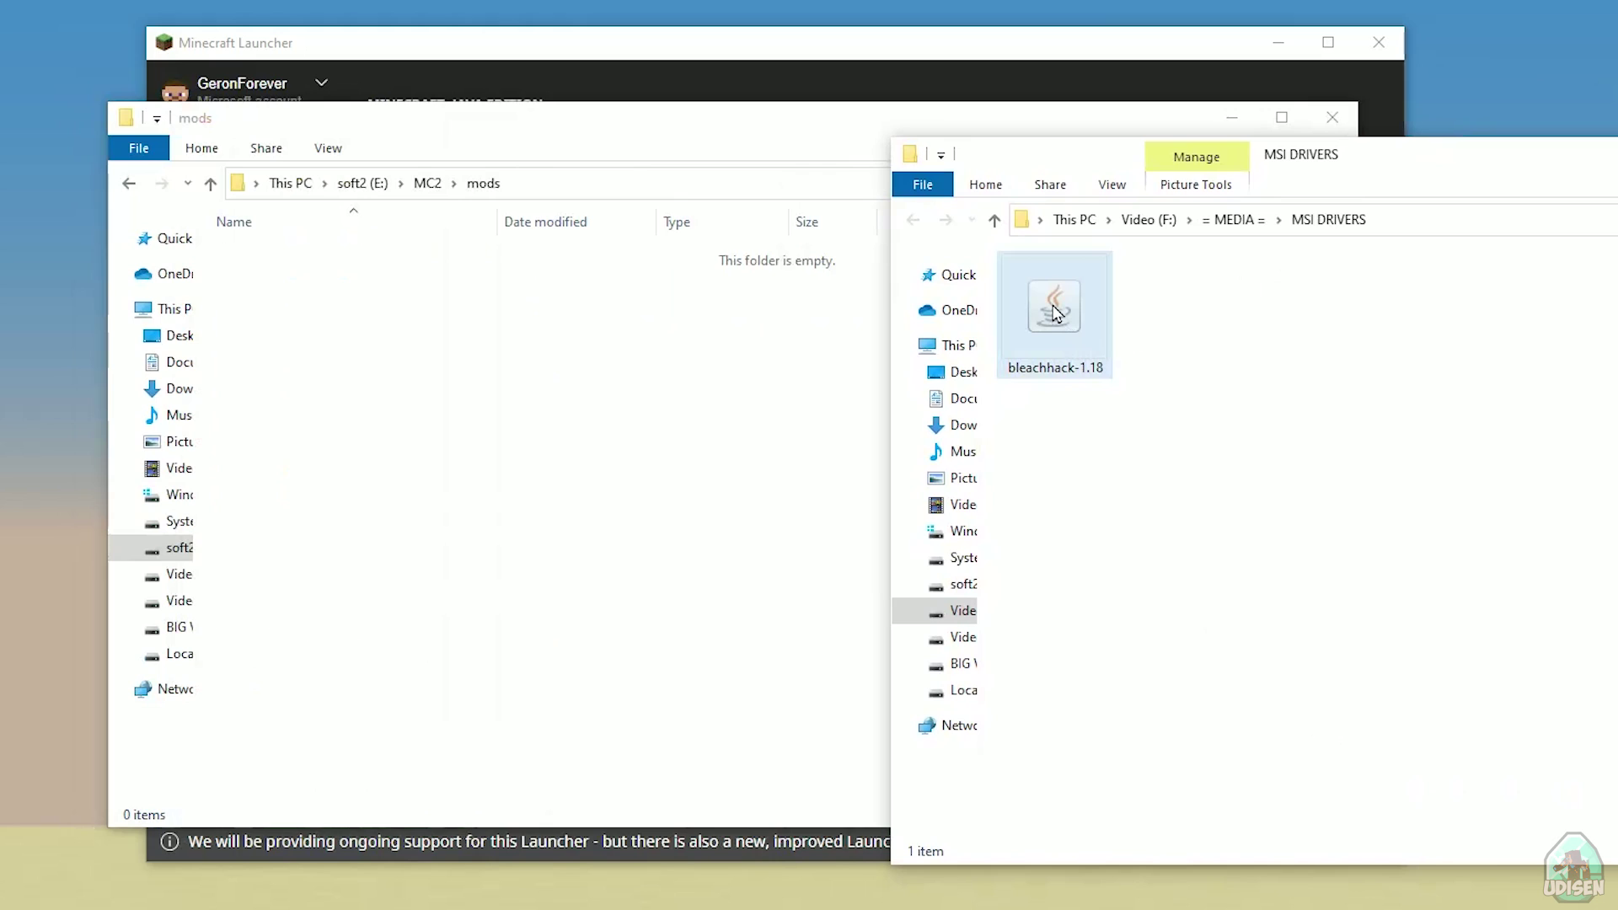
{"action": "left_click_drag", "start_coordinate": [1053, 311], "coordinate": [472, 349]}
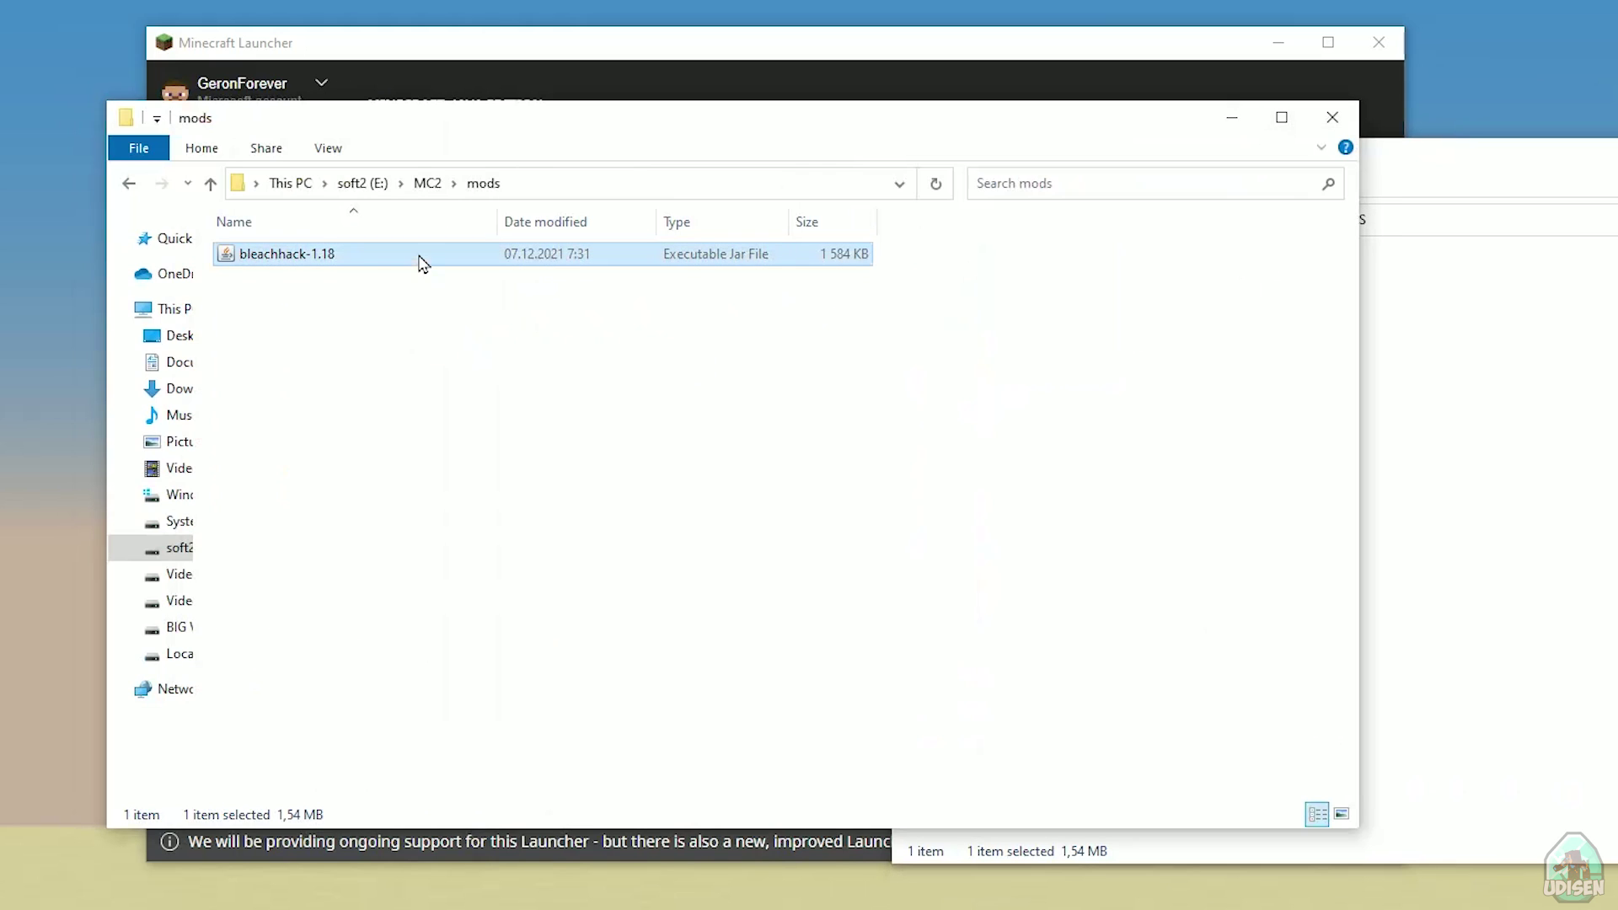
Step: Minimize both Explorer windows and open the fabric-loader installation in the launcher
{"action": "left_click", "coordinate": [1231, 118]}
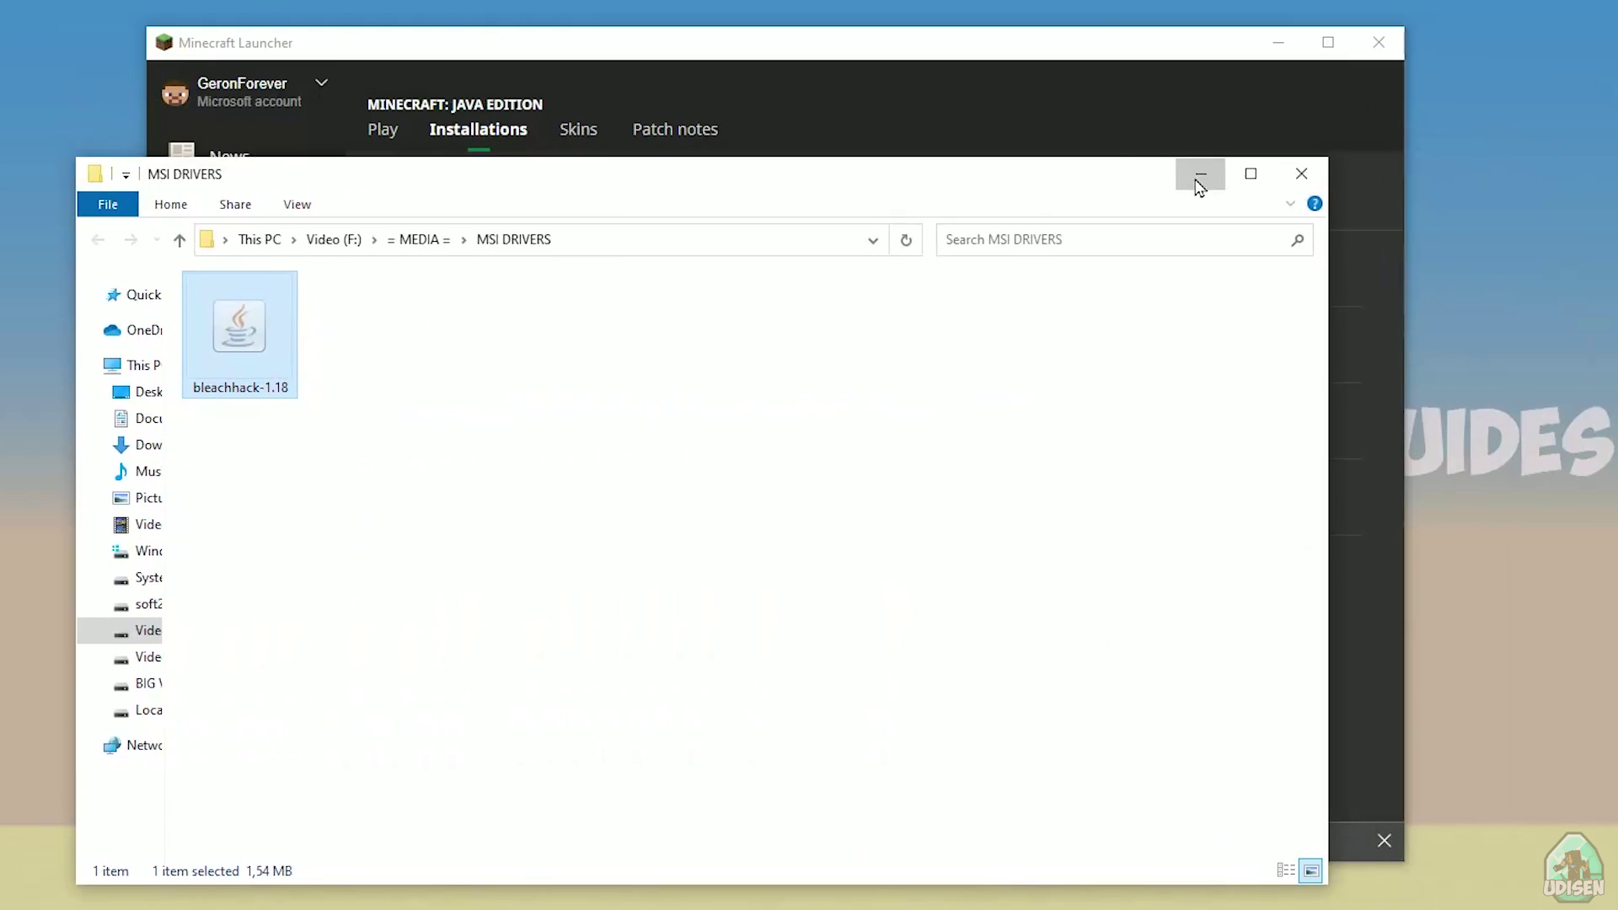
{"action": "left_click", "coordinate": [1199, 174]}
{"action": "left_click", "coordinate": [644, 510]}
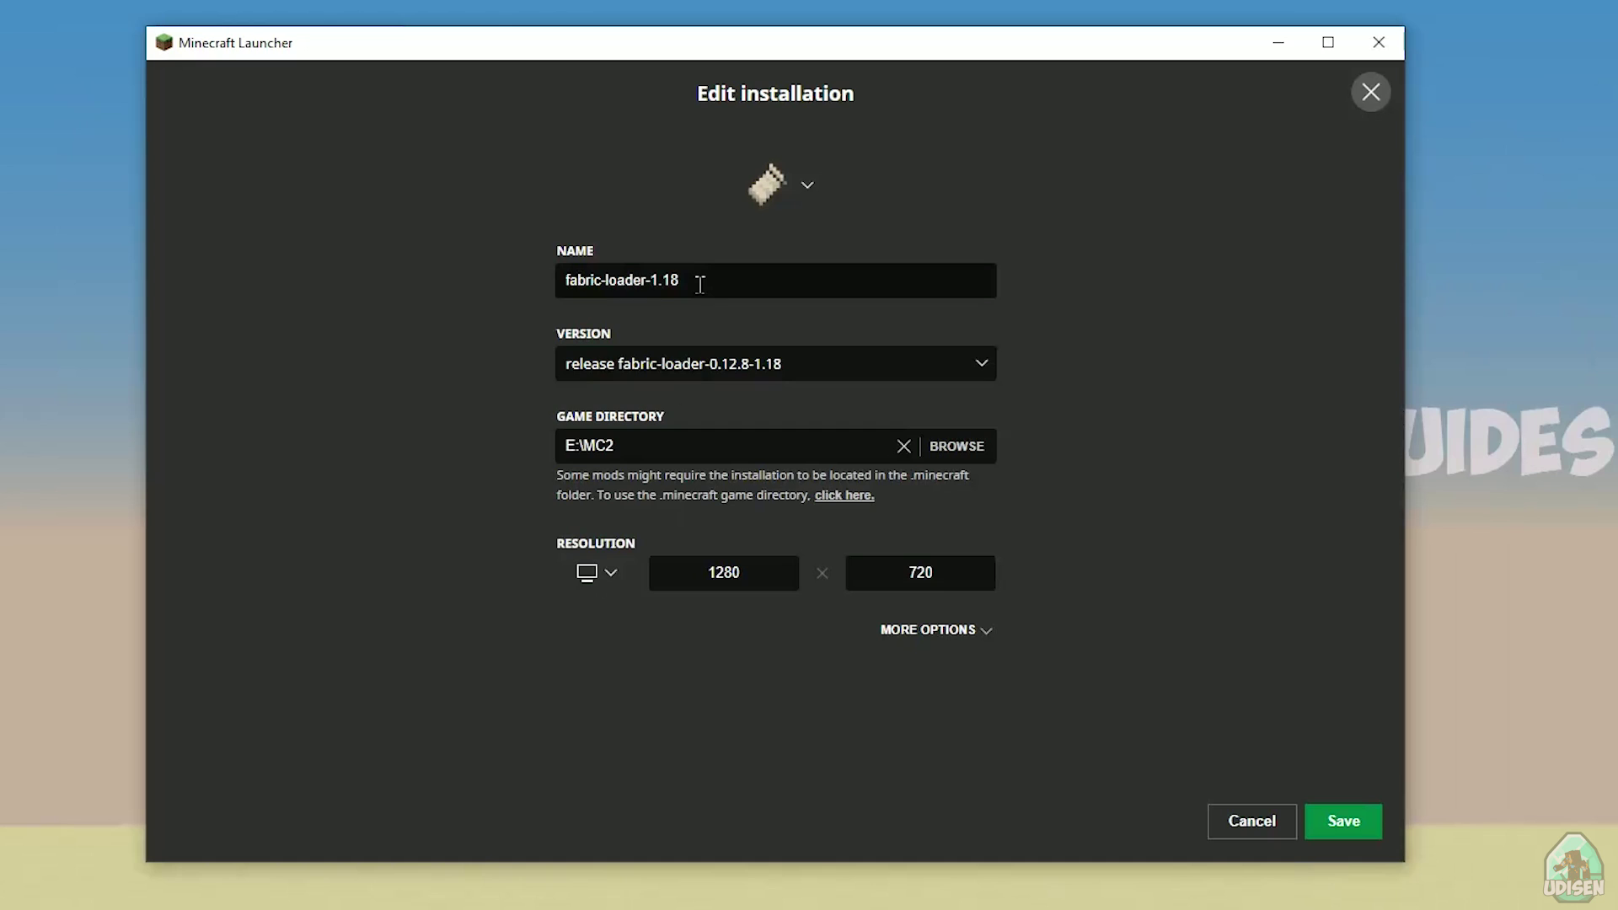
Step: Append '.2' to the installation name and keep the fabric-loader 0.12.8 version
{"action": "left_click", "coordinate": [699, 284]}
{"action": "type", "text": ".2"}
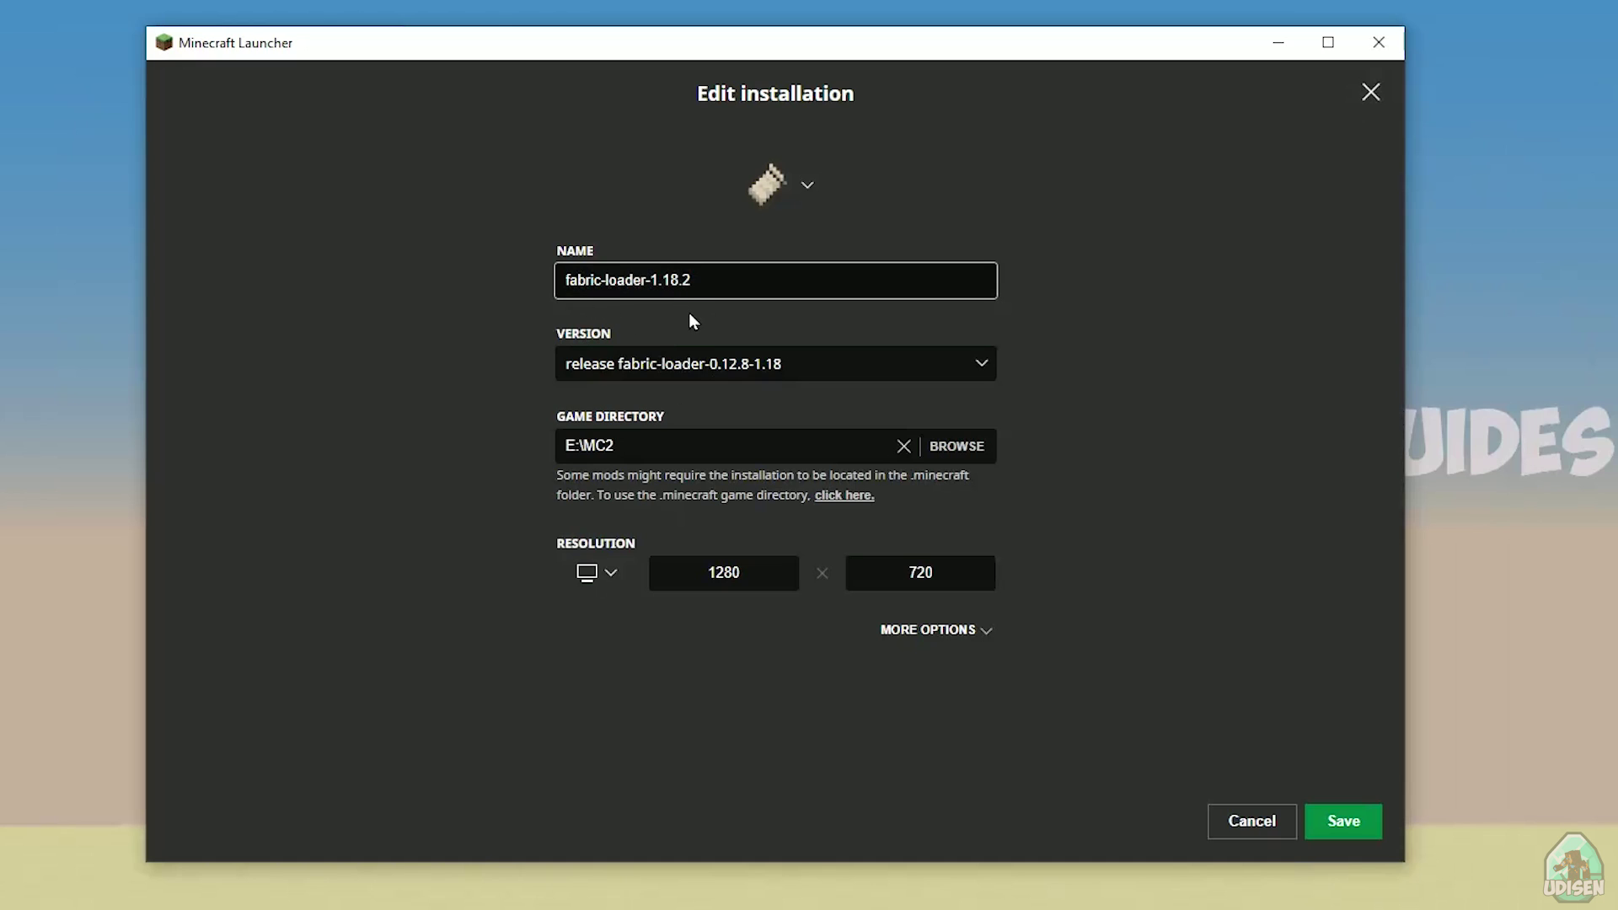
{"action": "left_click", "coordinate": [680, 360]}
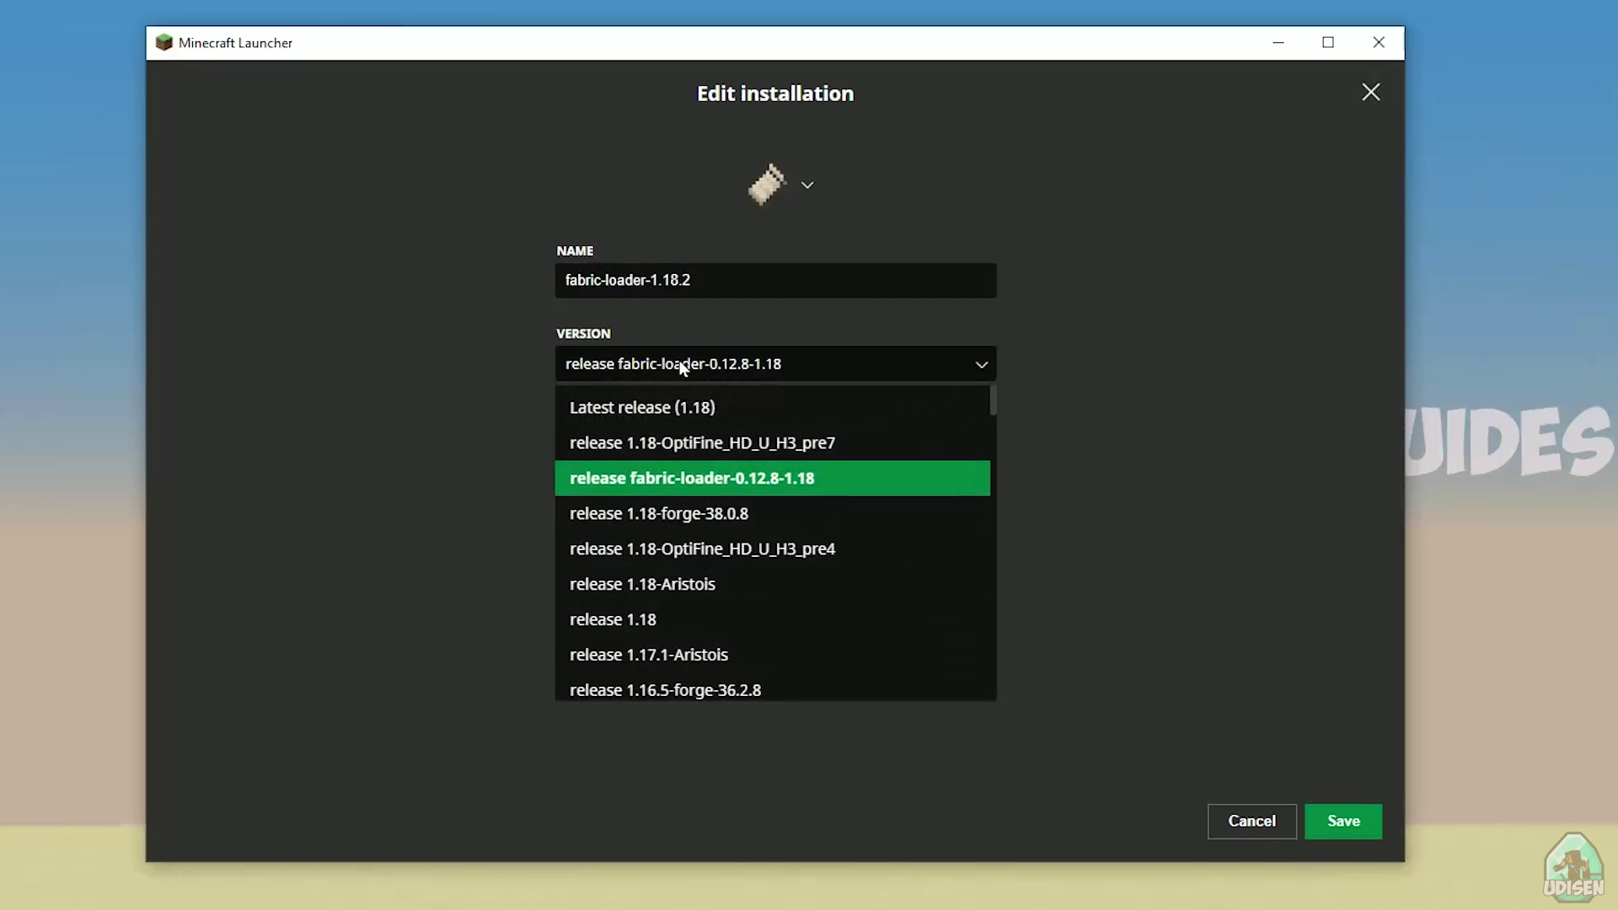
{"action": "left_click", "coordinate": [714, 479]}
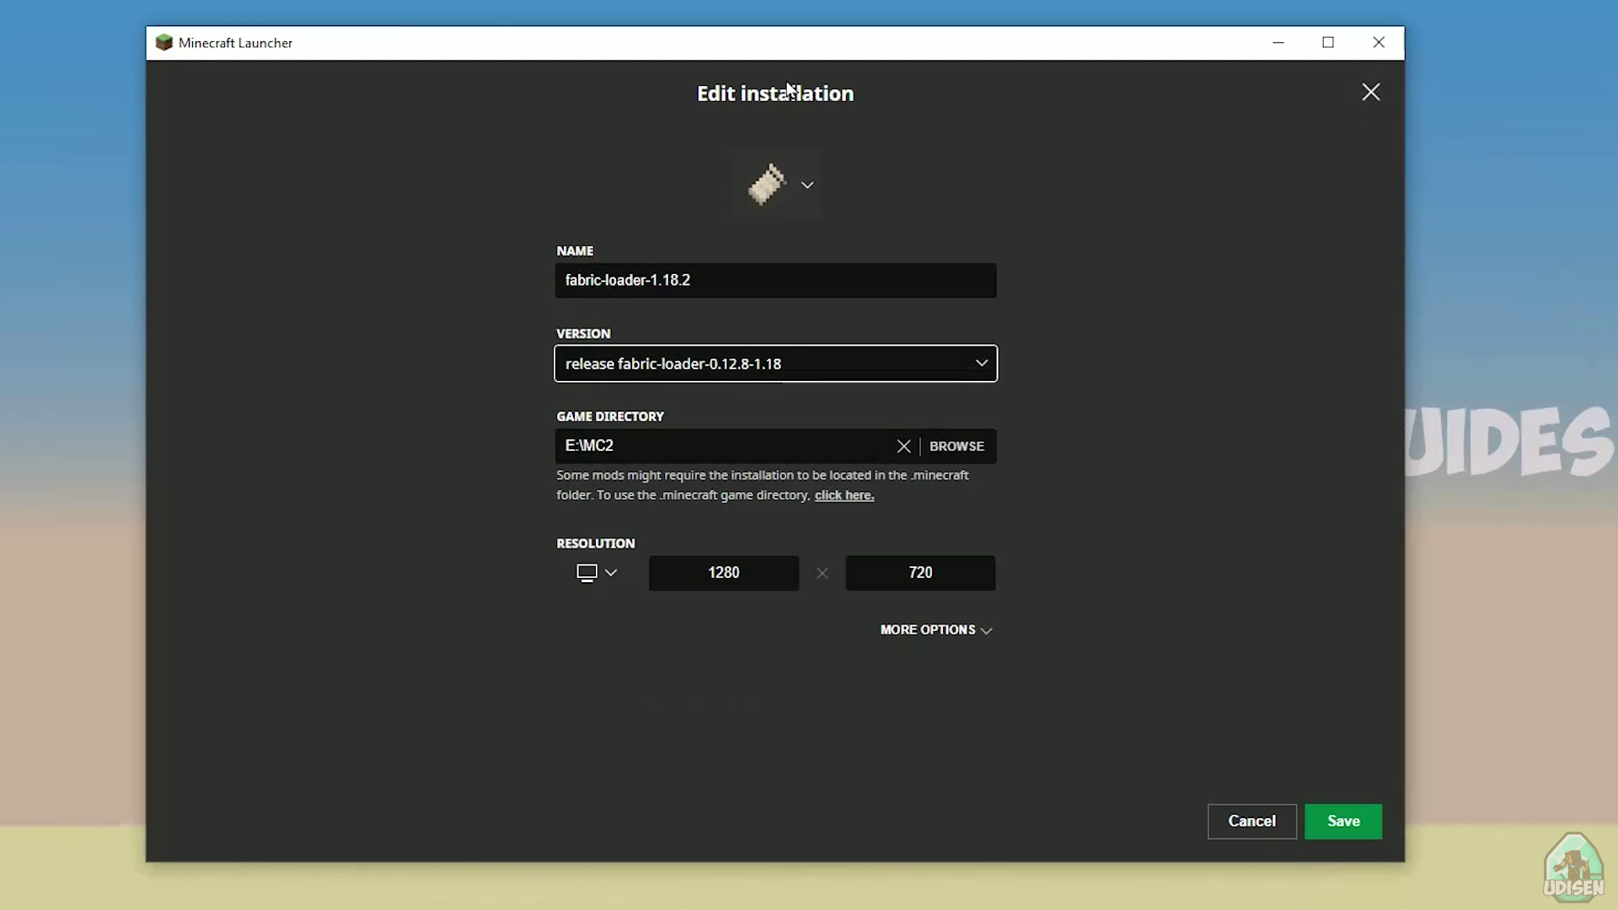
Step: Save the fabric-loader-1.18.2 installation and launch the game with it
{"action": "left_click_drag", "start_coordinate": [748, 59], "coordinate": [752, 34]}
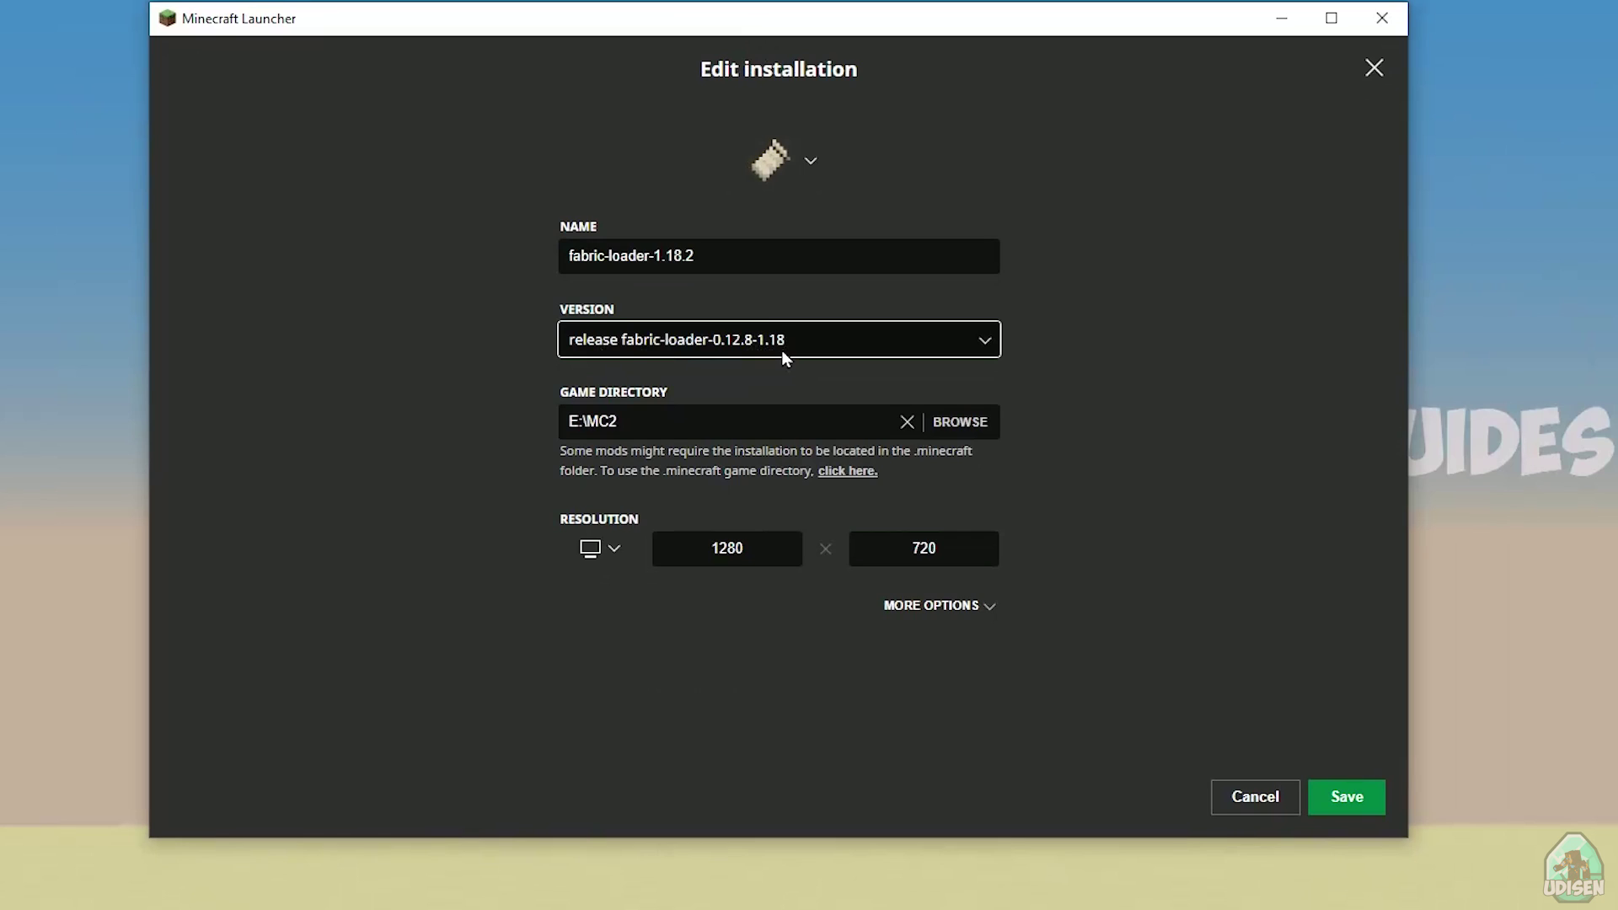
{"action": "left_click", "coordinate": [1346, 800]}
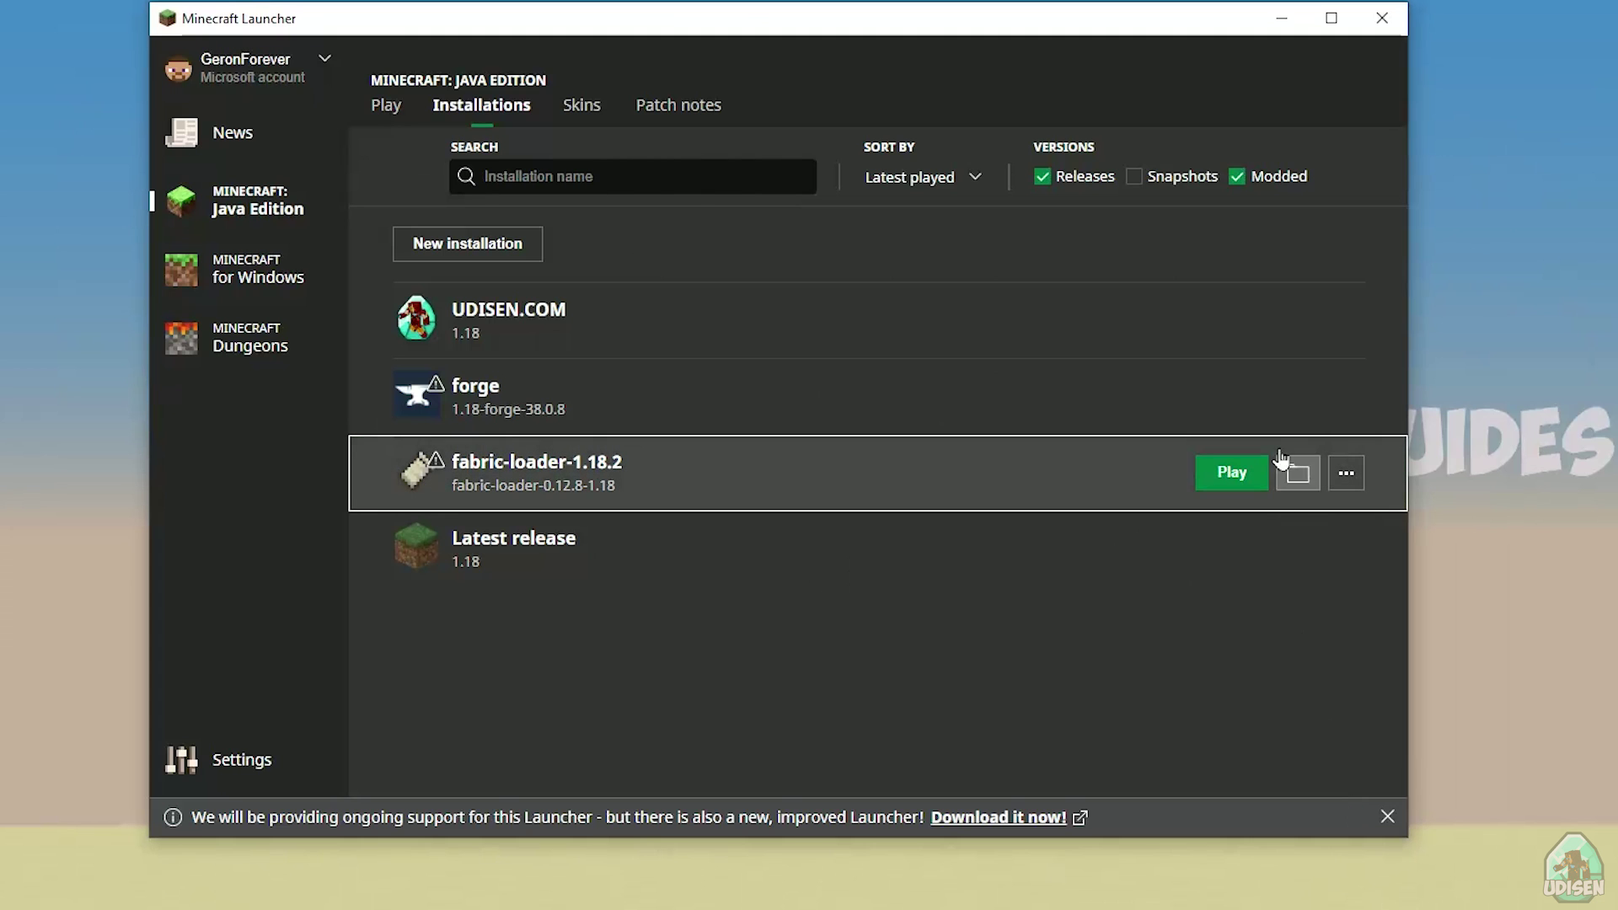
{"action": "left_click", "coordinate": [1233, 473]}
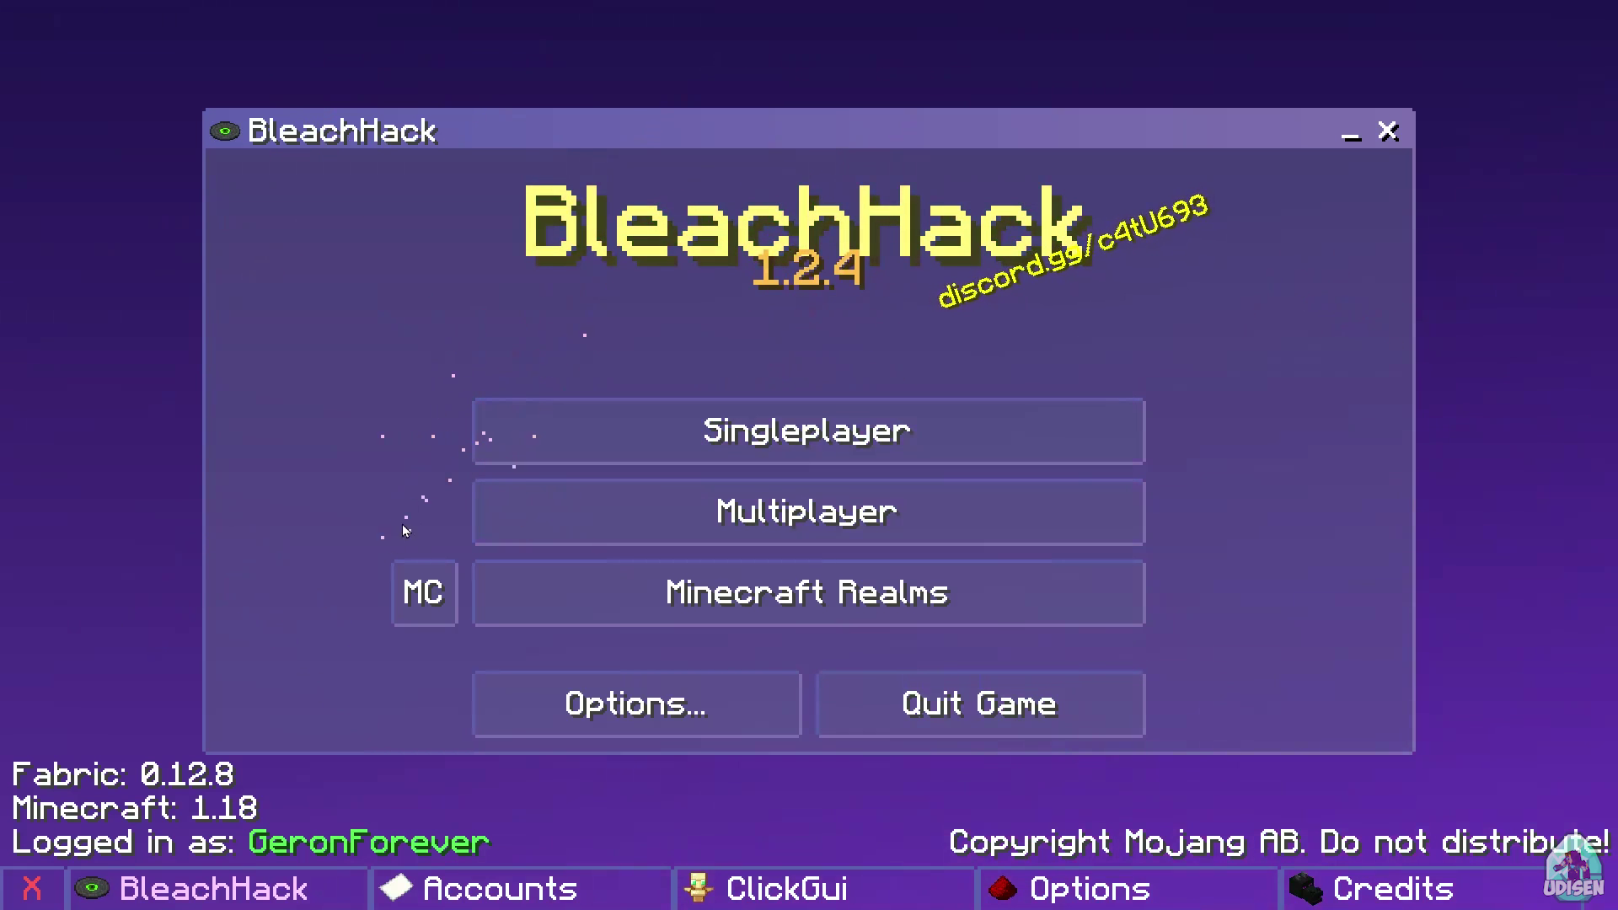
Step: Switch to the vanilla title screen and load the Datapack Guides singleplayer world
{"action": "left_click", "coordinate": [426, 594]}
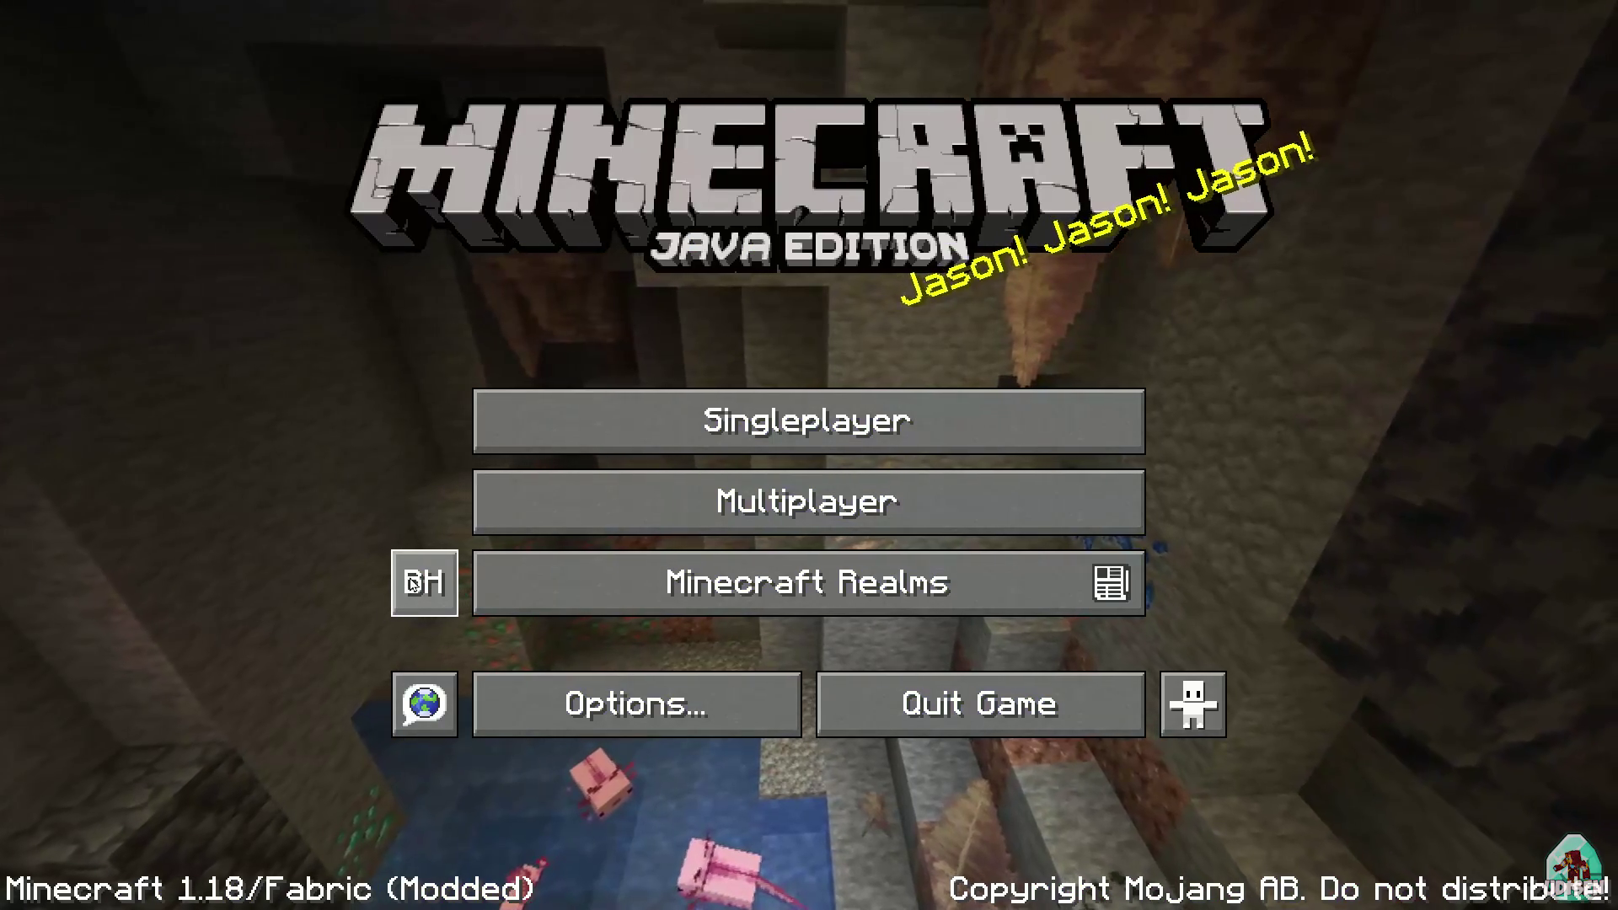
{"action": "left_click", "coordinate": [548, 417]}
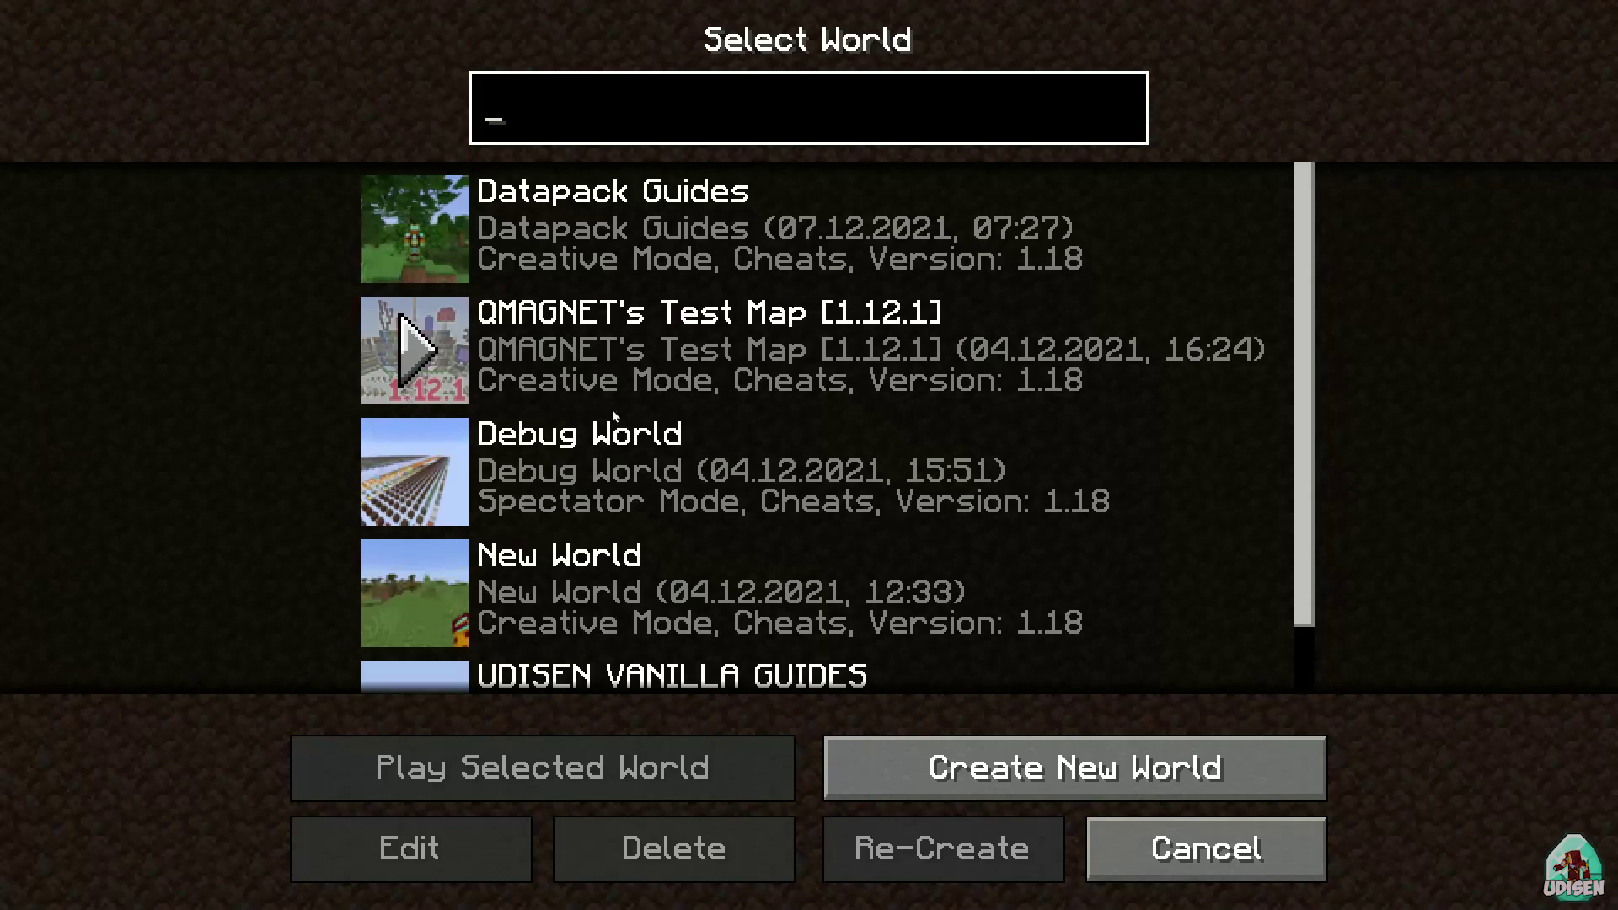
{"action": "left_click", "coordinate": [578, 201]}
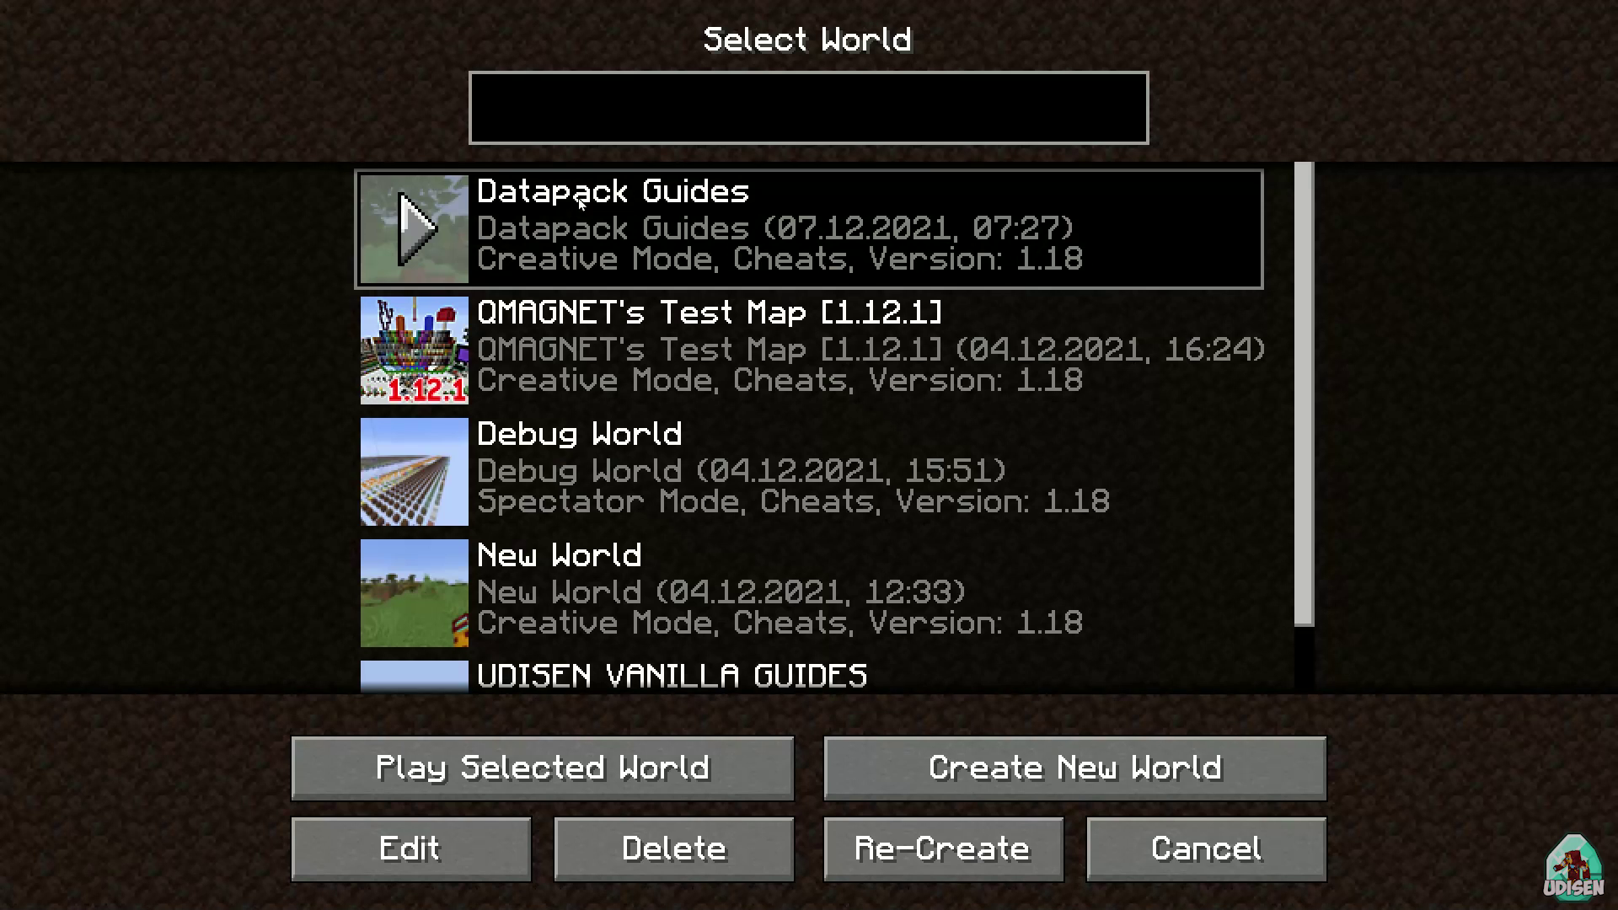
{"action": "left_click", "coordinate": [579, 199]}
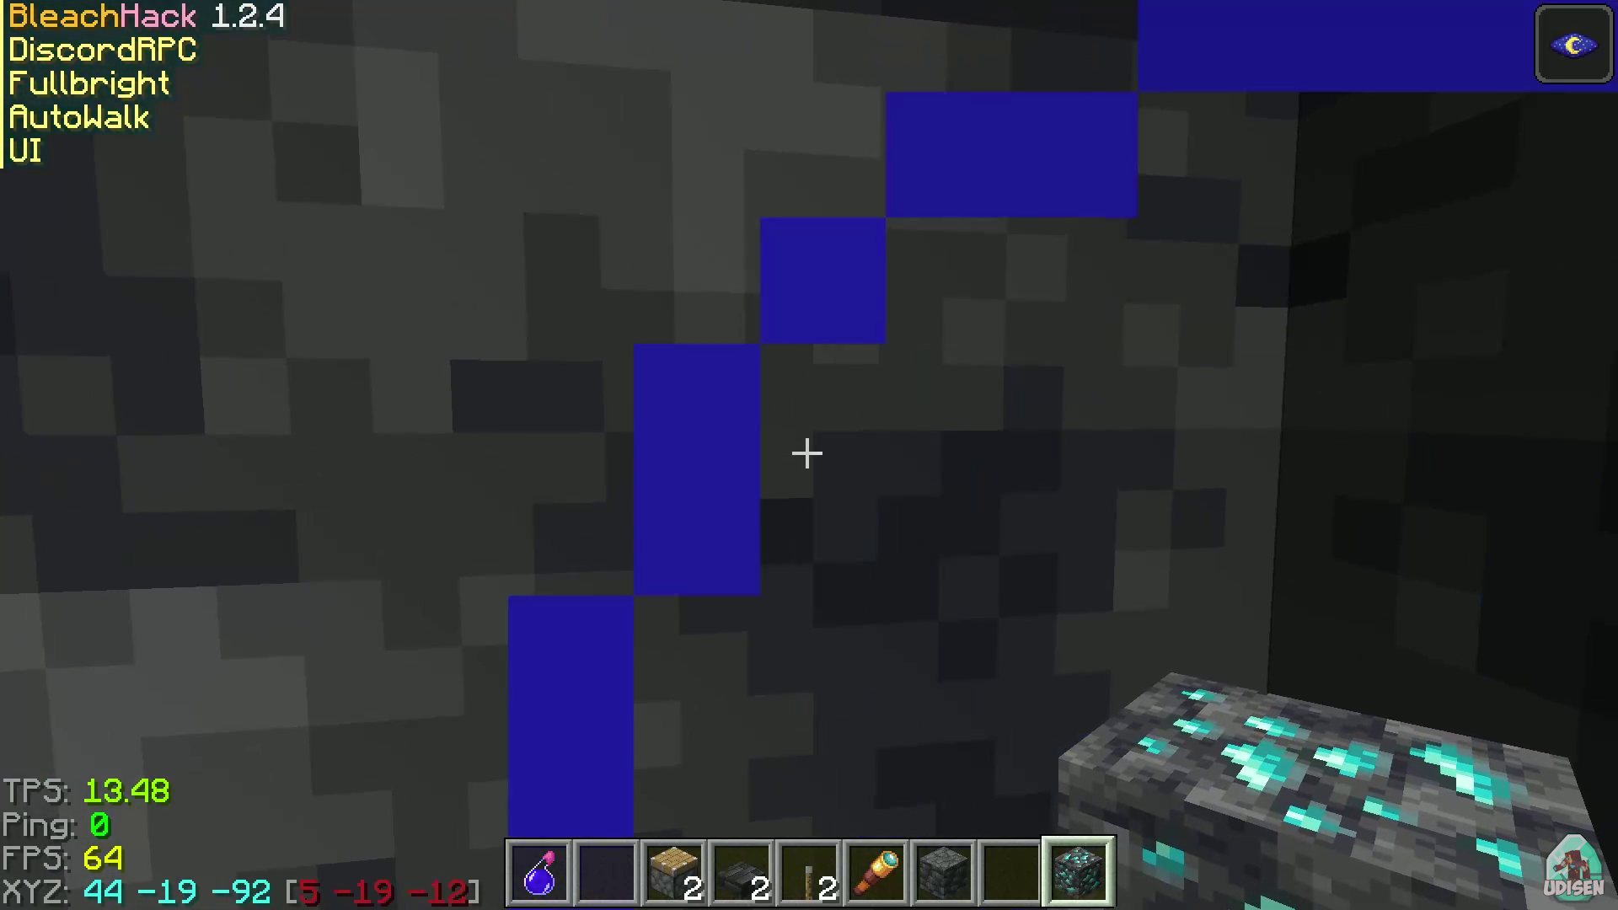
Step: Put a netherite sword from the creative Combat tab into the seventh hotbar slot
{"action": "key", "text": "Shift_R"}
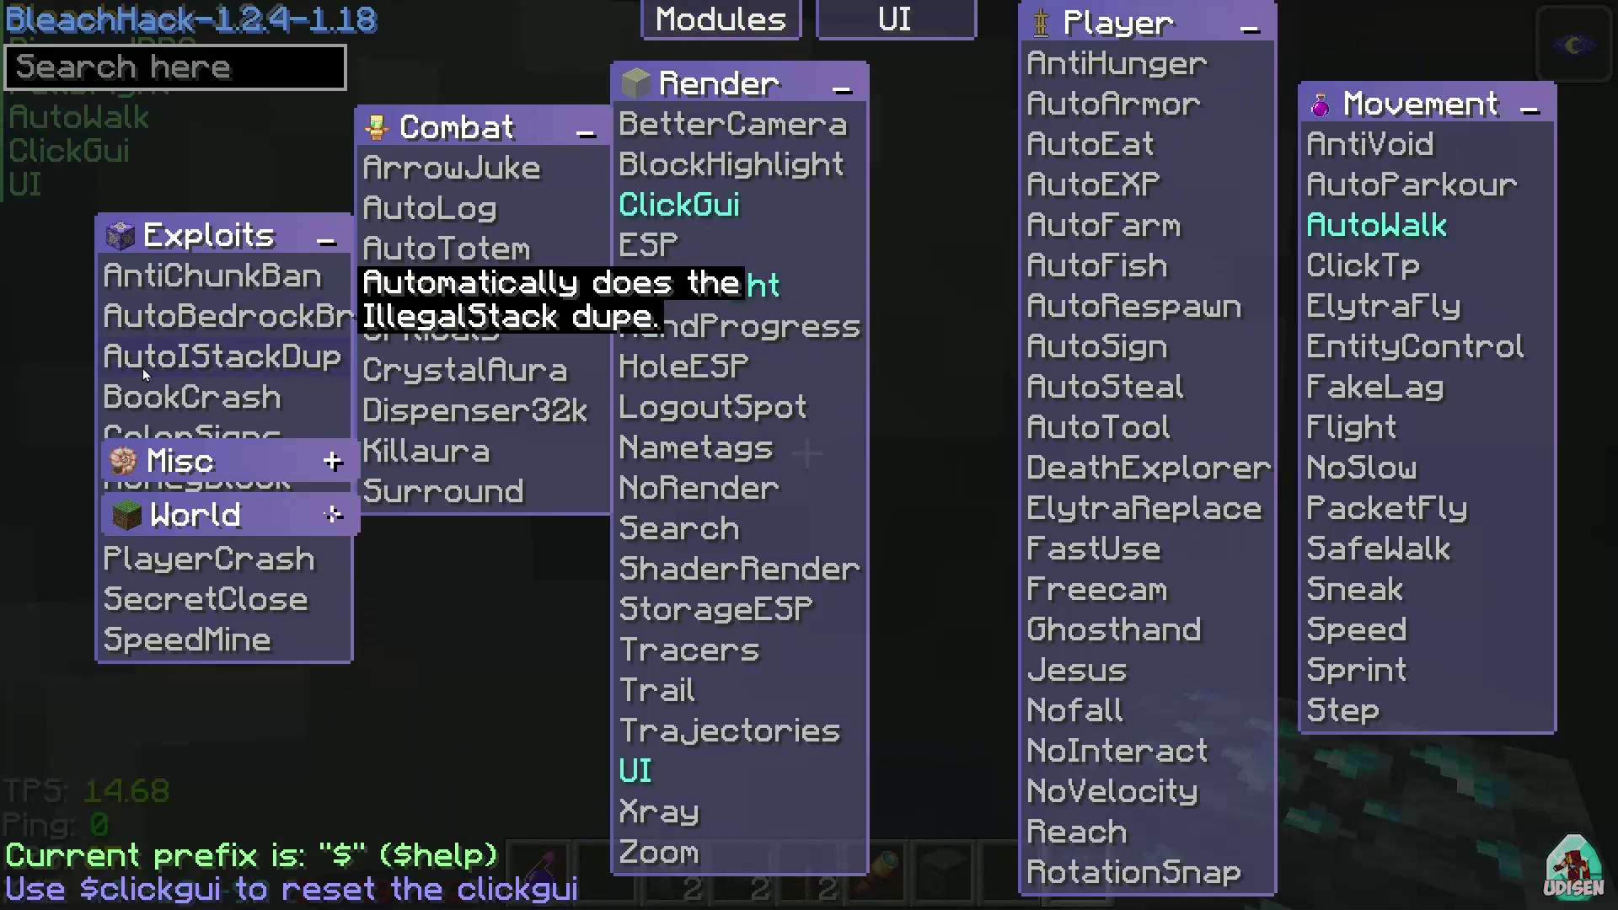
{"action": "key", "text": "Escape"}
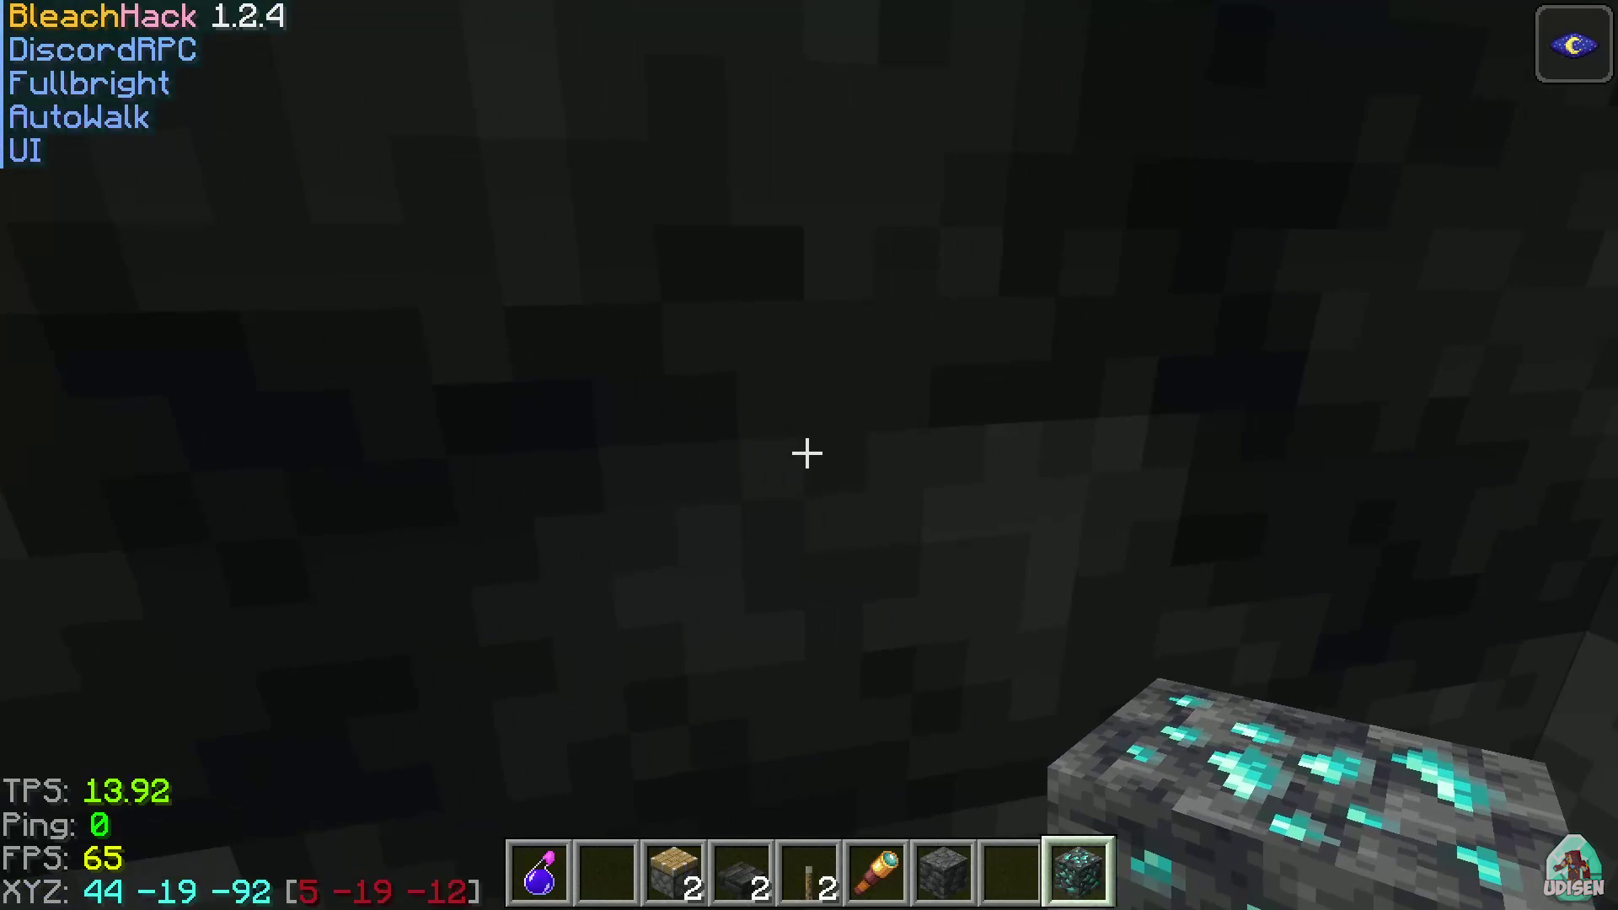
{"action": "key", "text": "e"}
{"action": "left_click", "coordinate": [831, 706]}
{"action": "left_click", "coordinate": [1020, 311]}
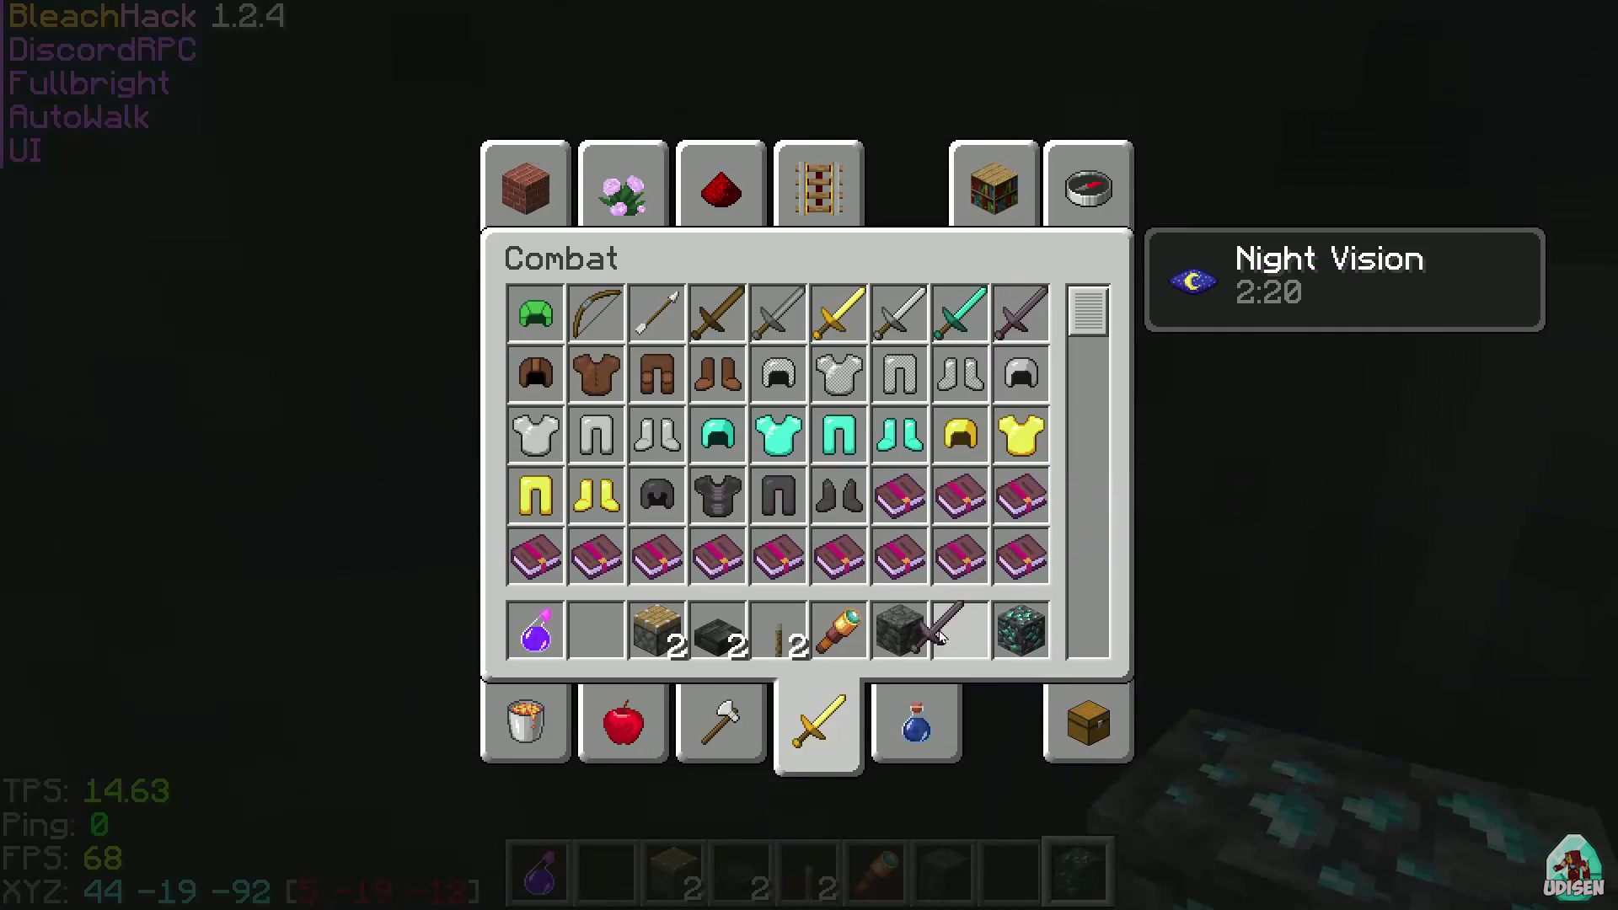
{"action": "left_click", "coordinate": [899, 630]}
{"action": "left_click", "coordinate": [955, 622]}
{"action": "key", "text": "e"}
{"action": "key", "text": "5"}
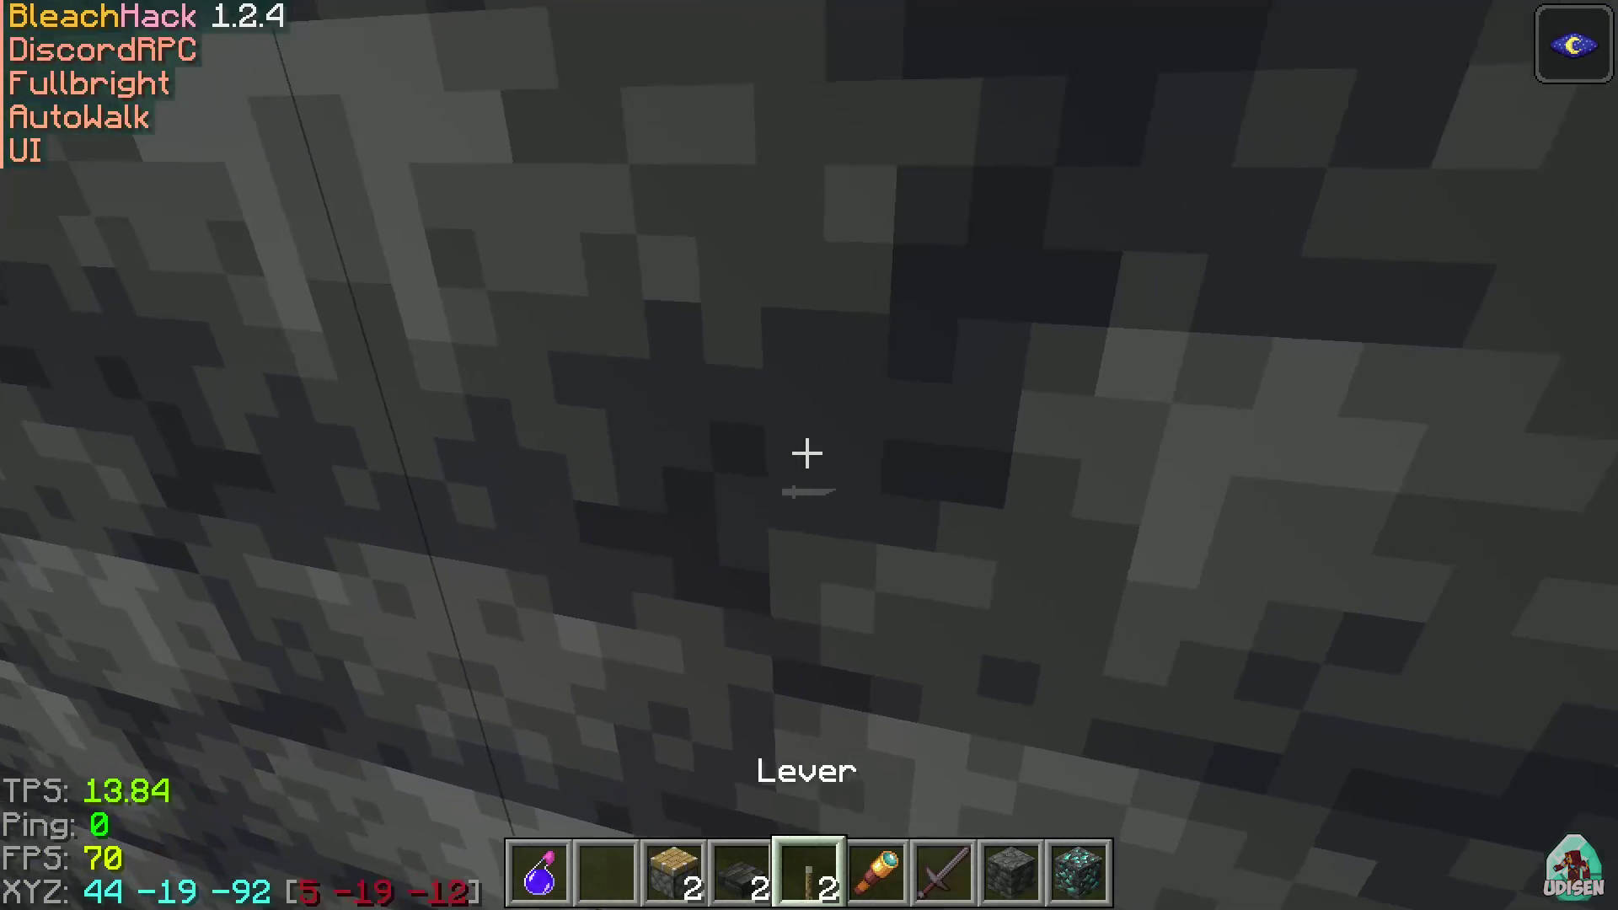
{"action": "key", "text": "8"}
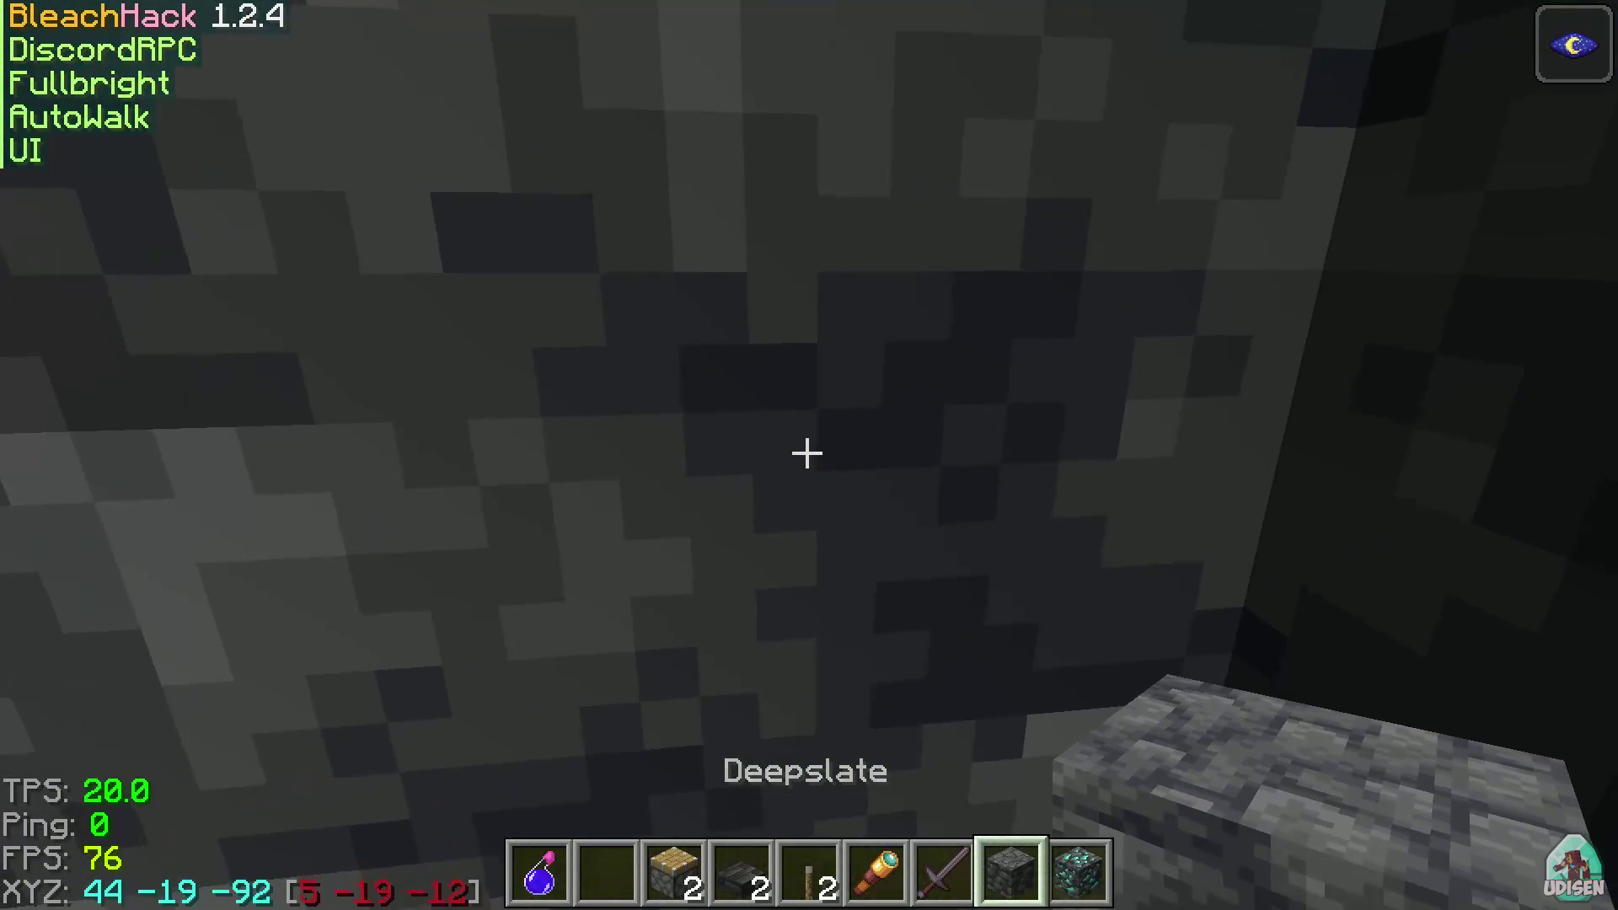
Step: Run /kill and respawn on the surface holding the diamond ore block
{"action": "key", "text": "slash"}
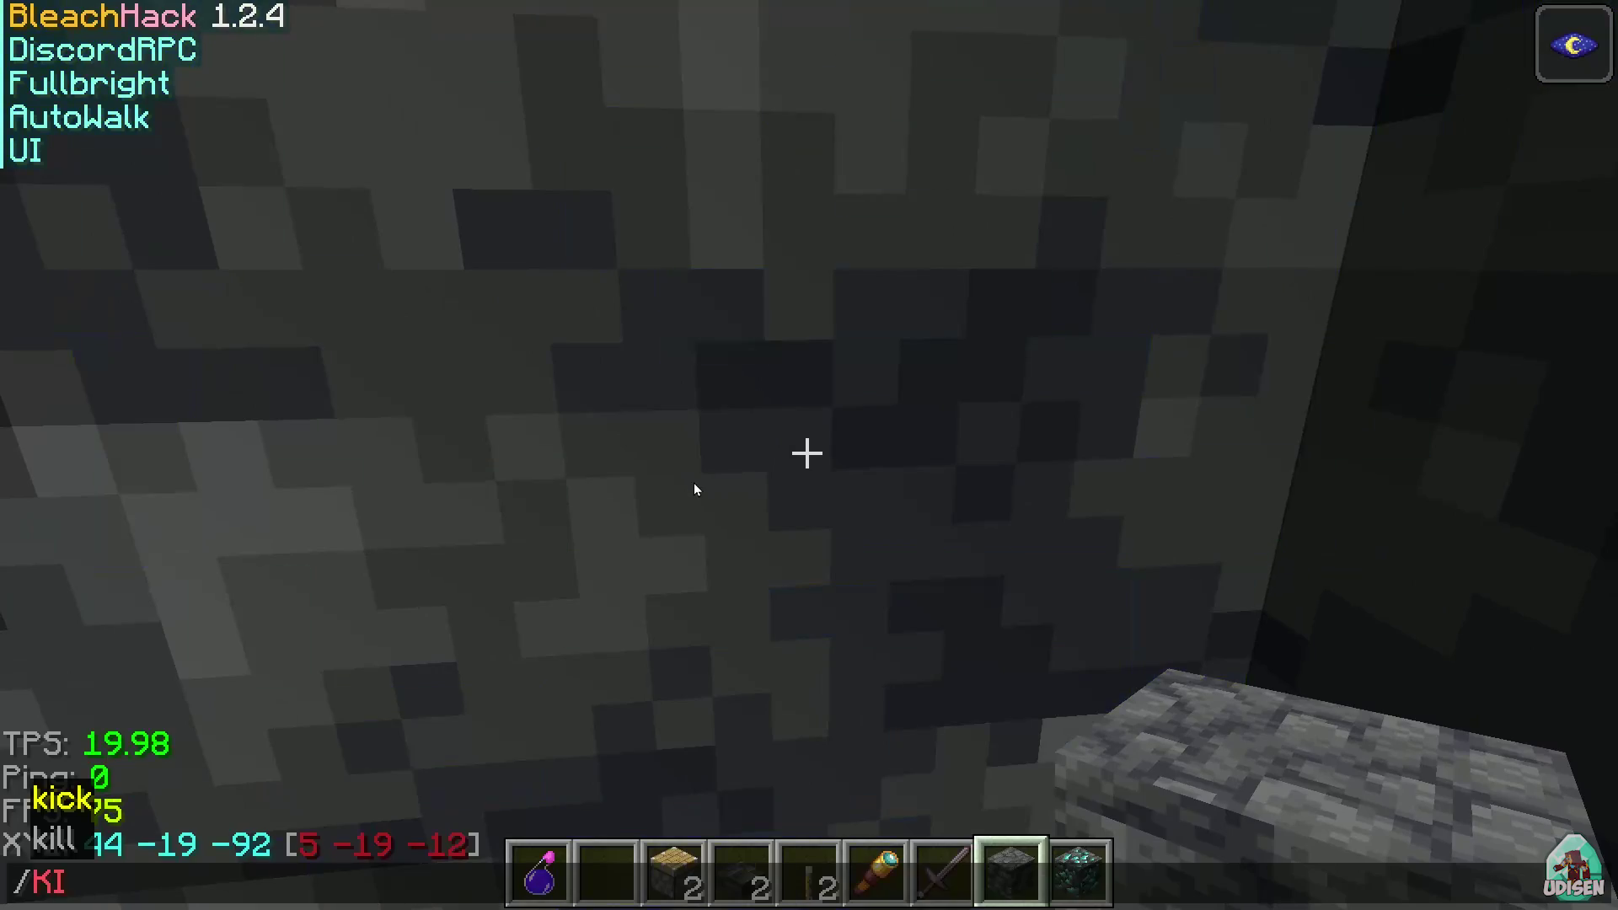
{"action": "type", "text": "KILL"}
{"action": "key", "text": "Return"}
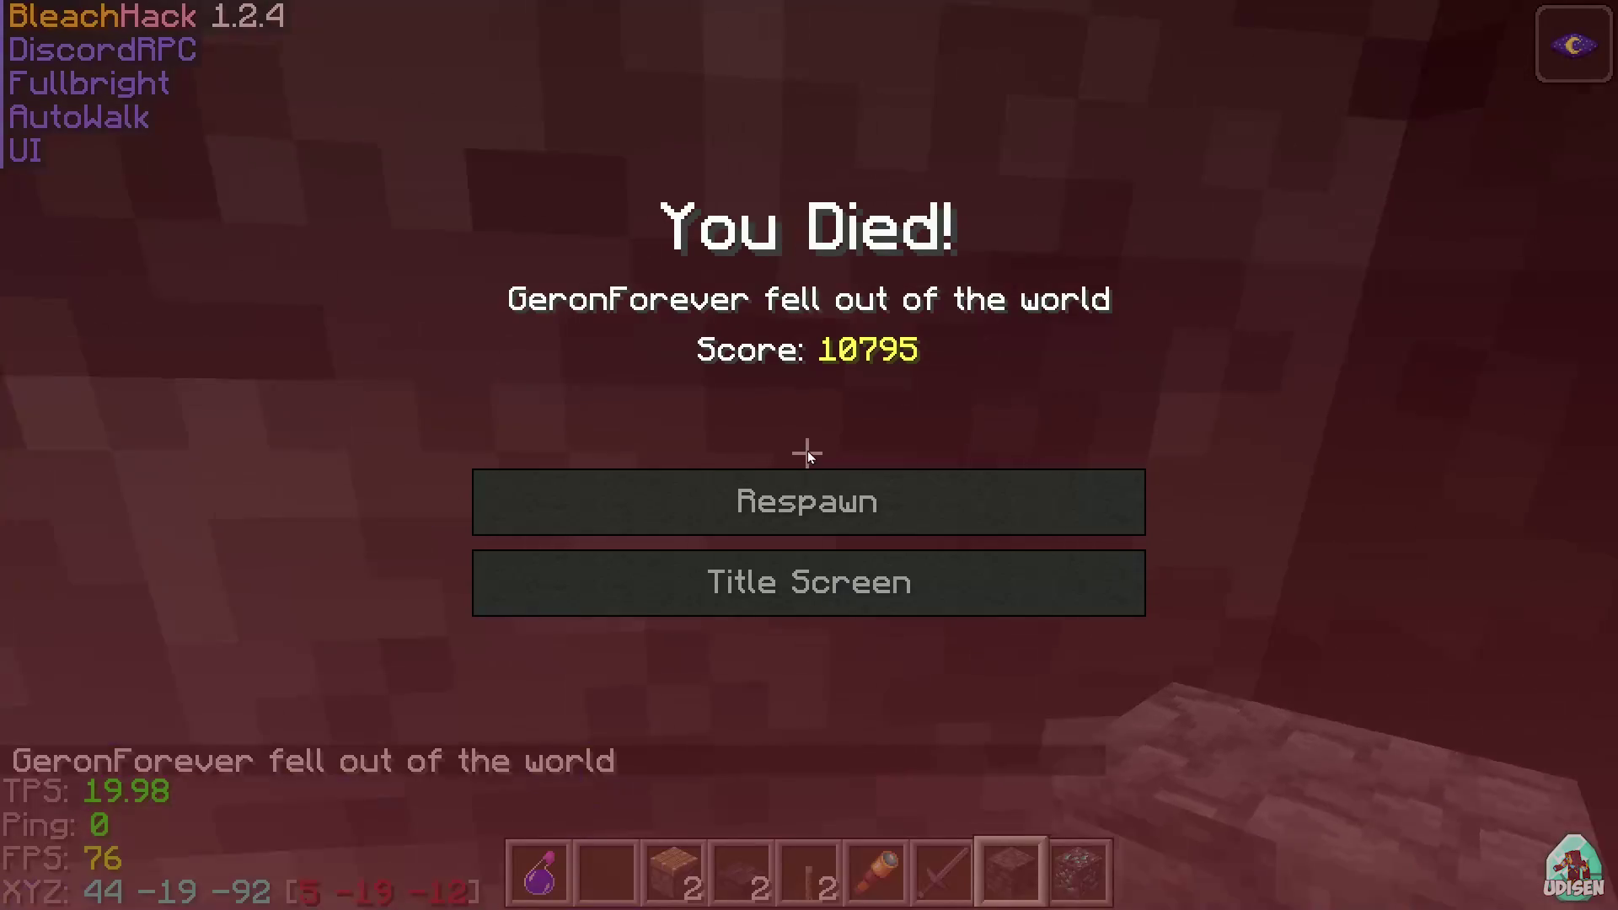
{"action": "left_click", "coordinate": [889, 506]}
{"action": "key", "text": "9"}
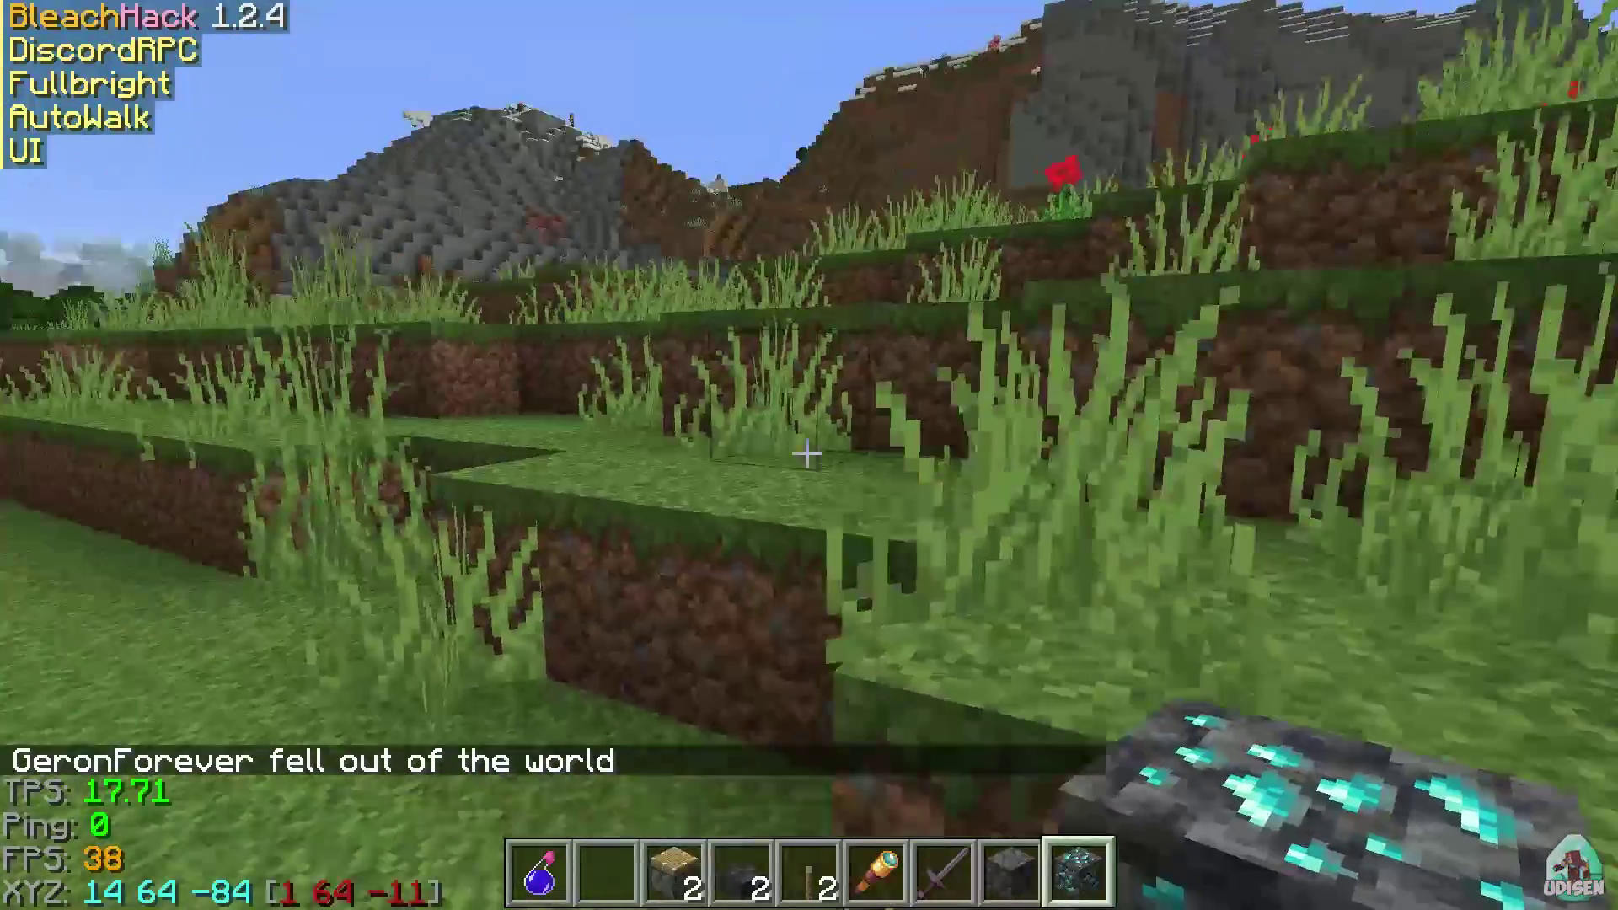
Step: Switch off AutoWalk in ClickGui, walk past the villager and pumpkin, then reopen the menu
{"action": "key", "text": "Shift_R"}
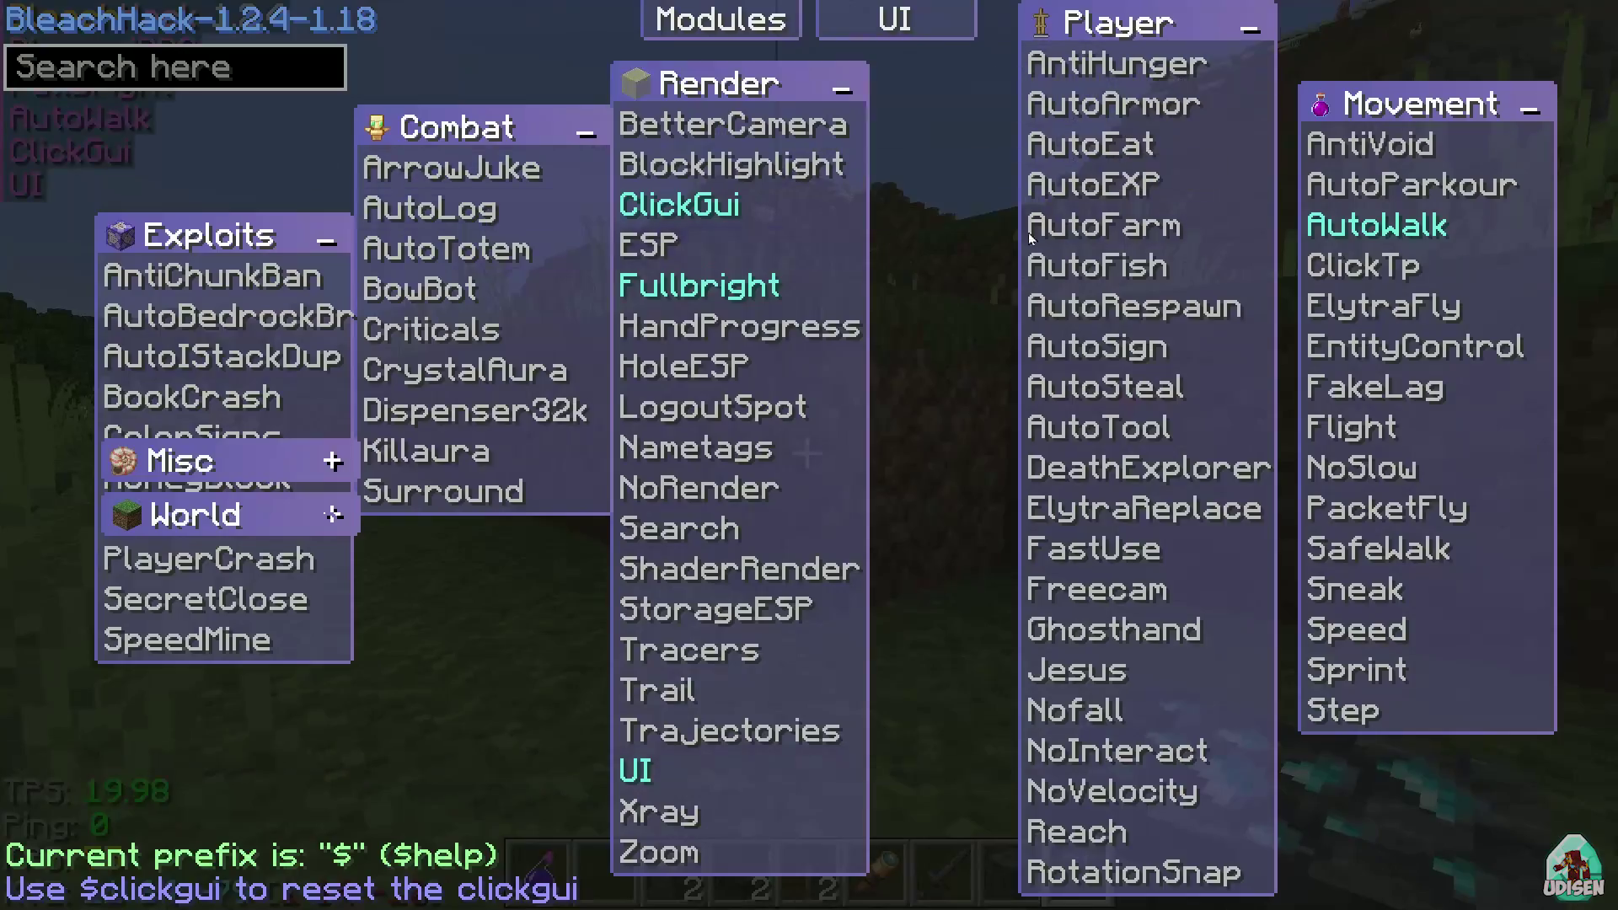
{"action": "left_click", "coordinate": [1358, 228]}
{"action": "key", "text": "Escape"}
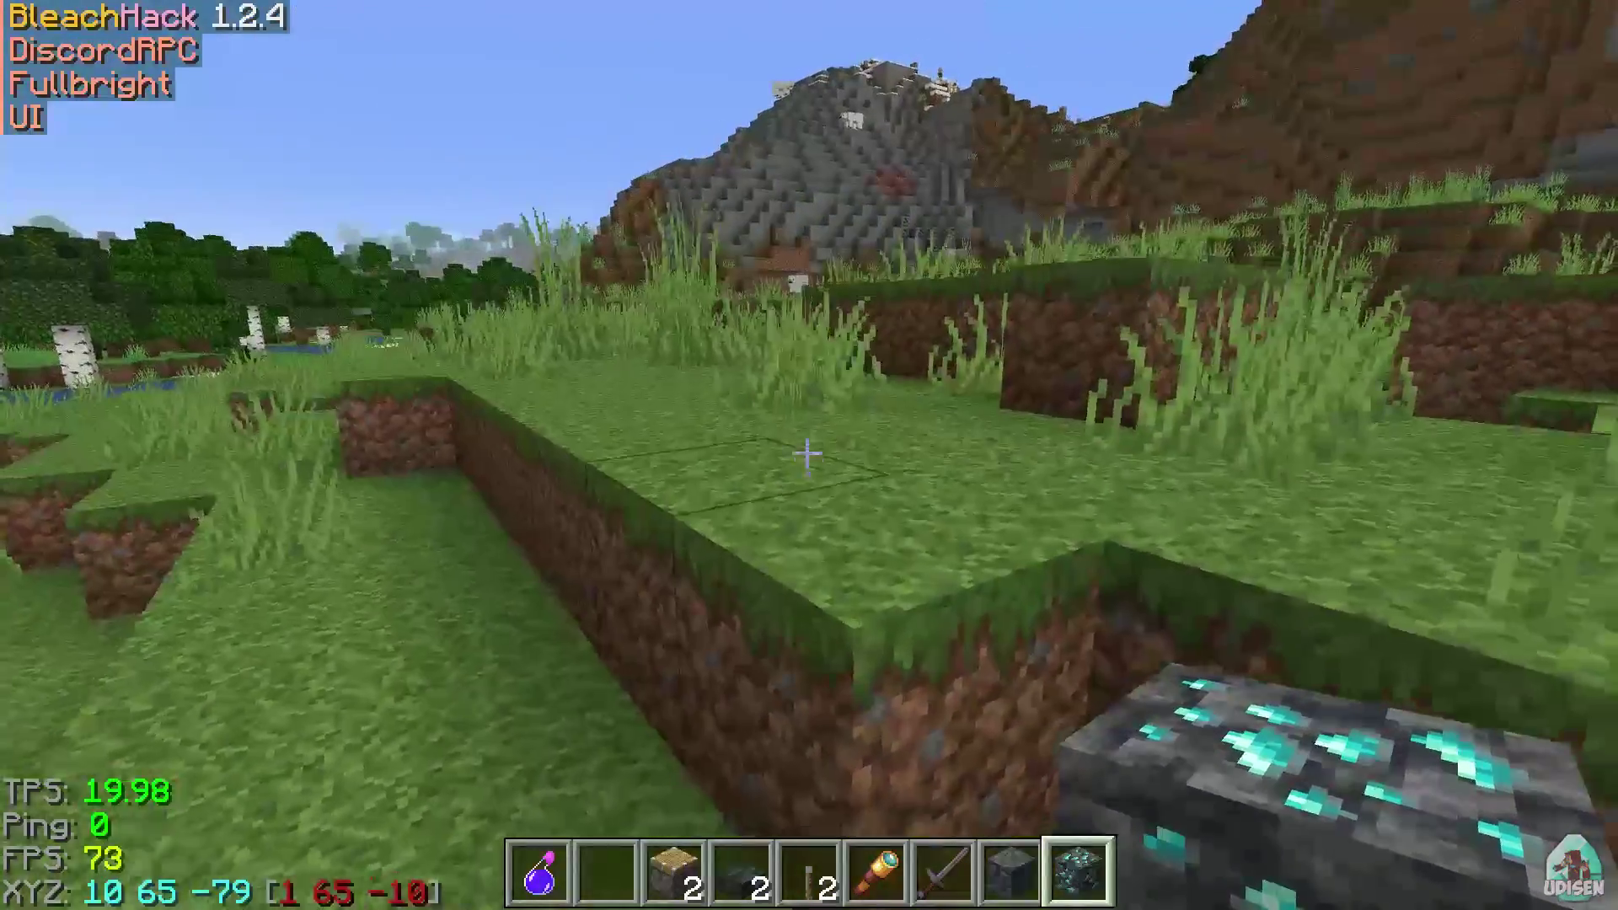
{"action": "key", "text": "w"}
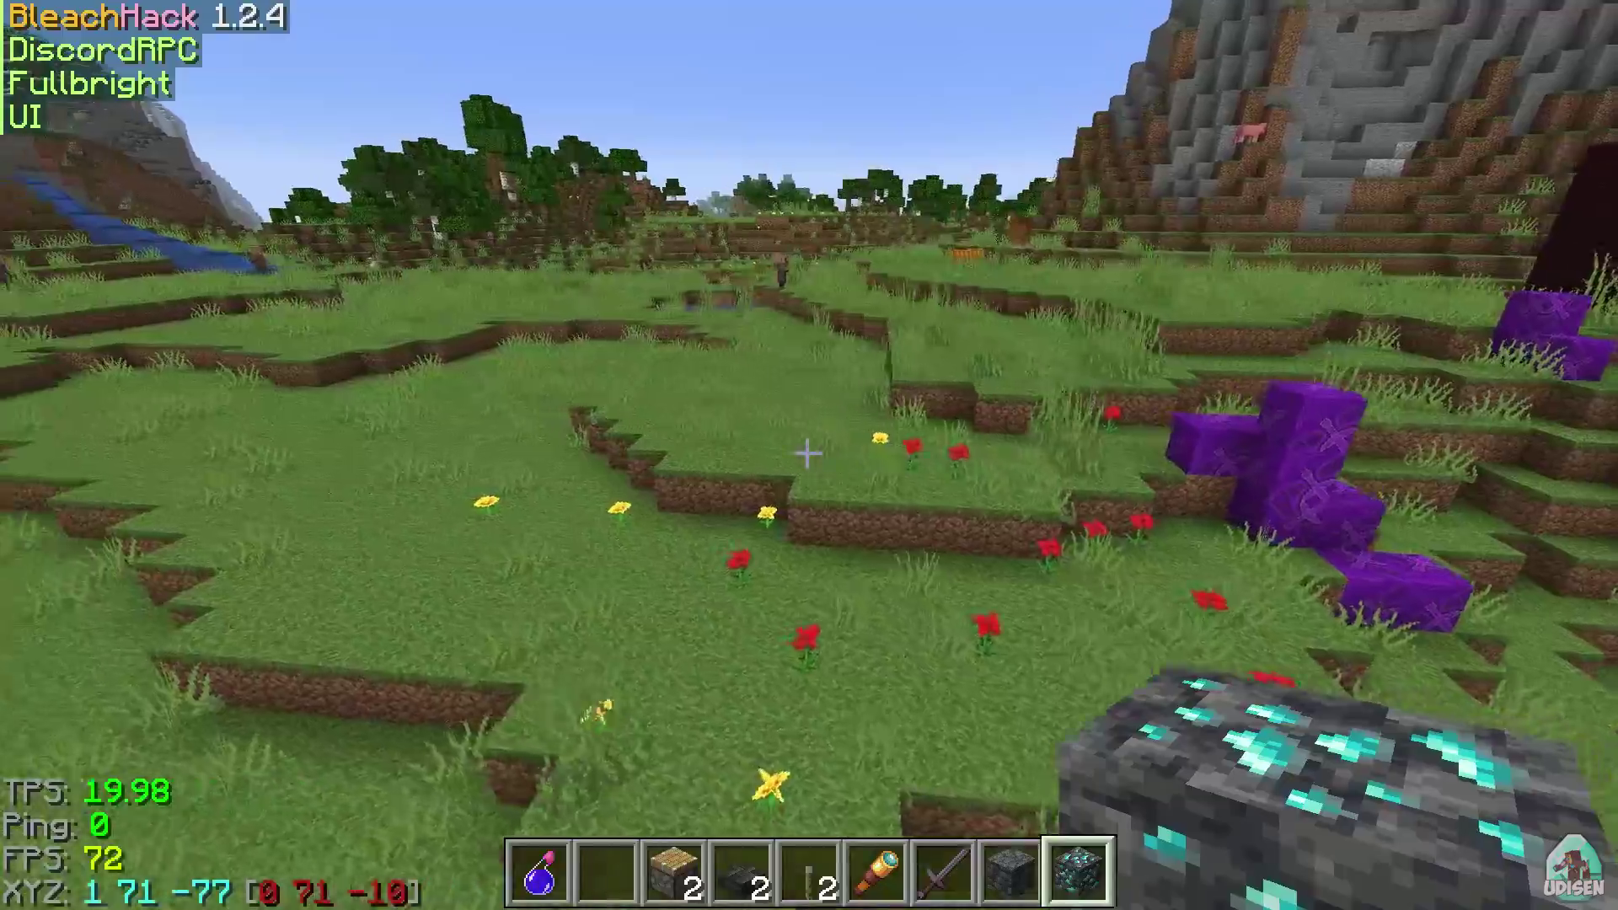
{"action": "key", "text": "w"}
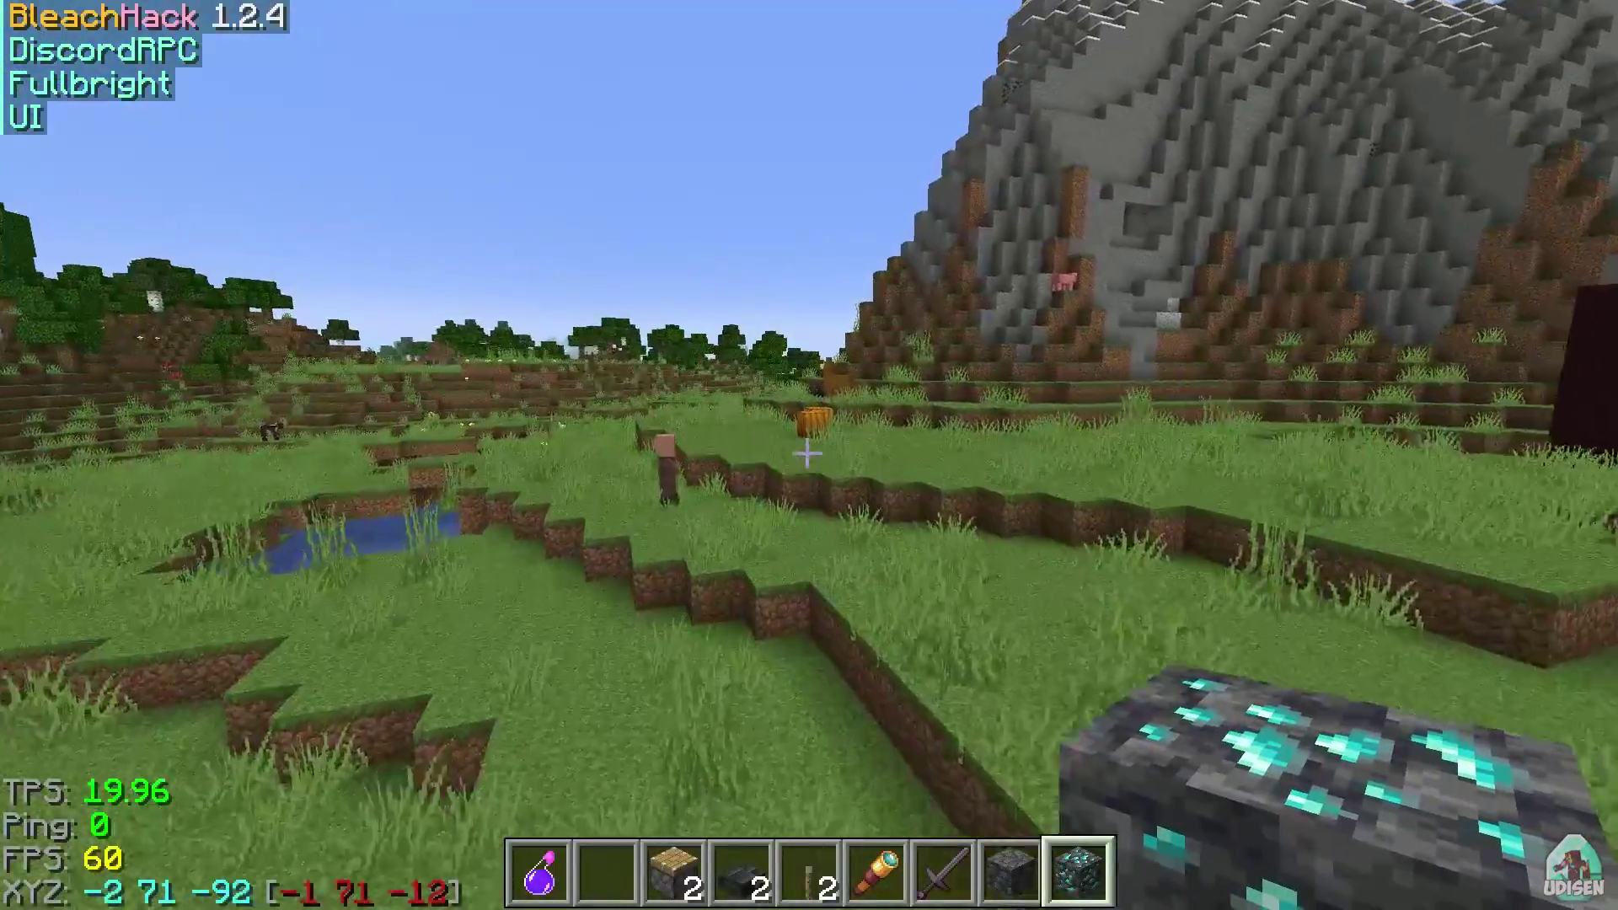
{"action": "key", "text": "w"}
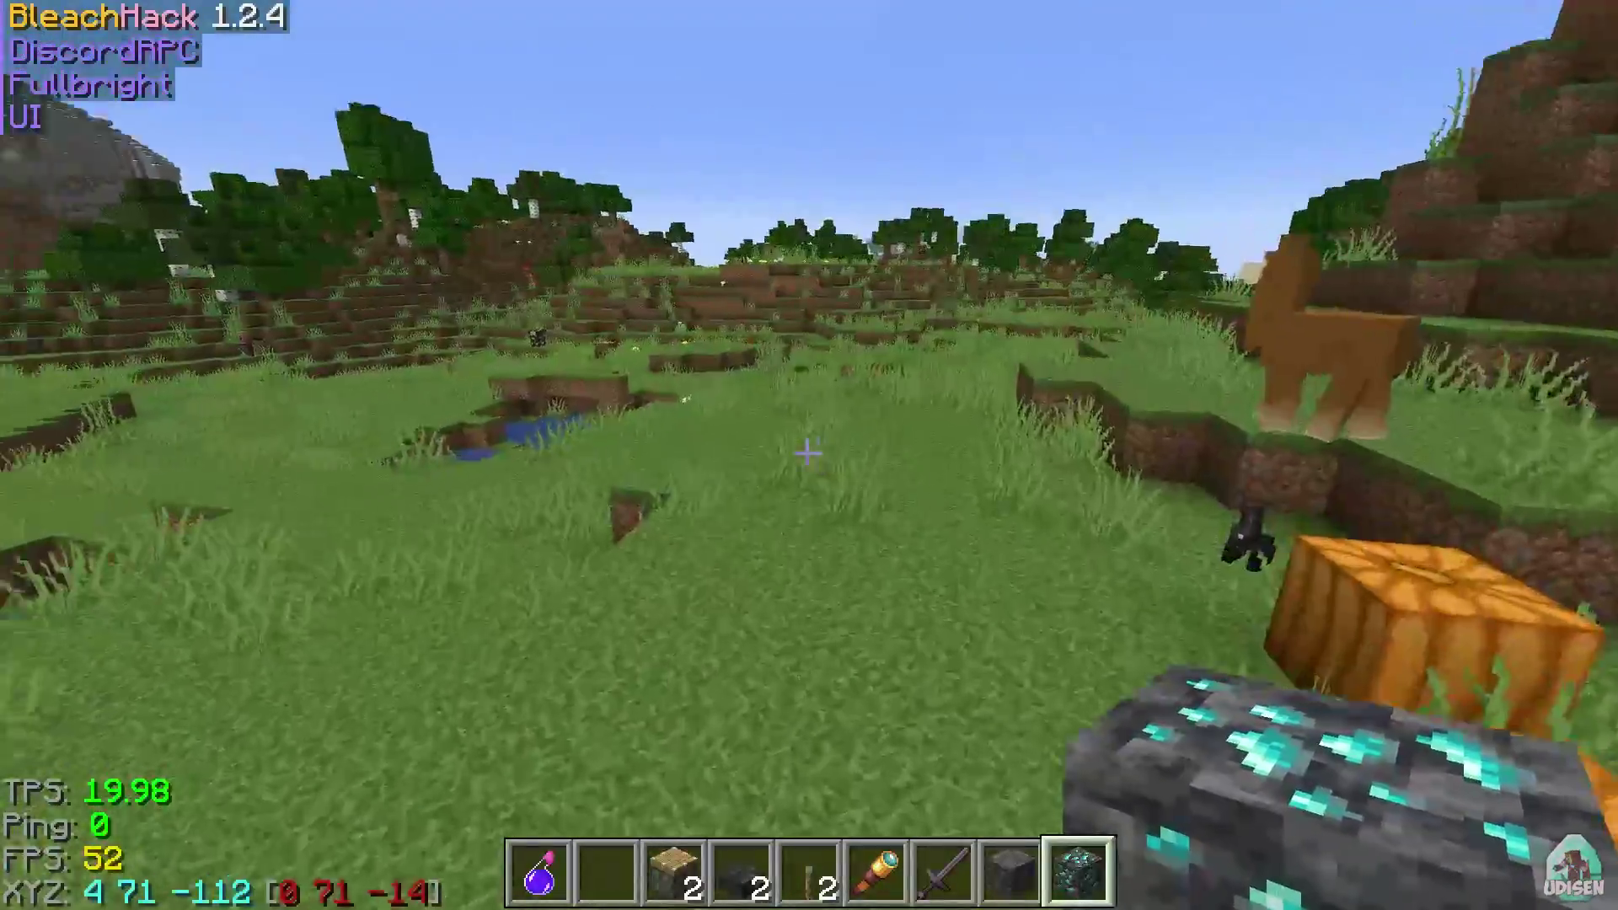
{"action": "key", "text": "Shift_R"}
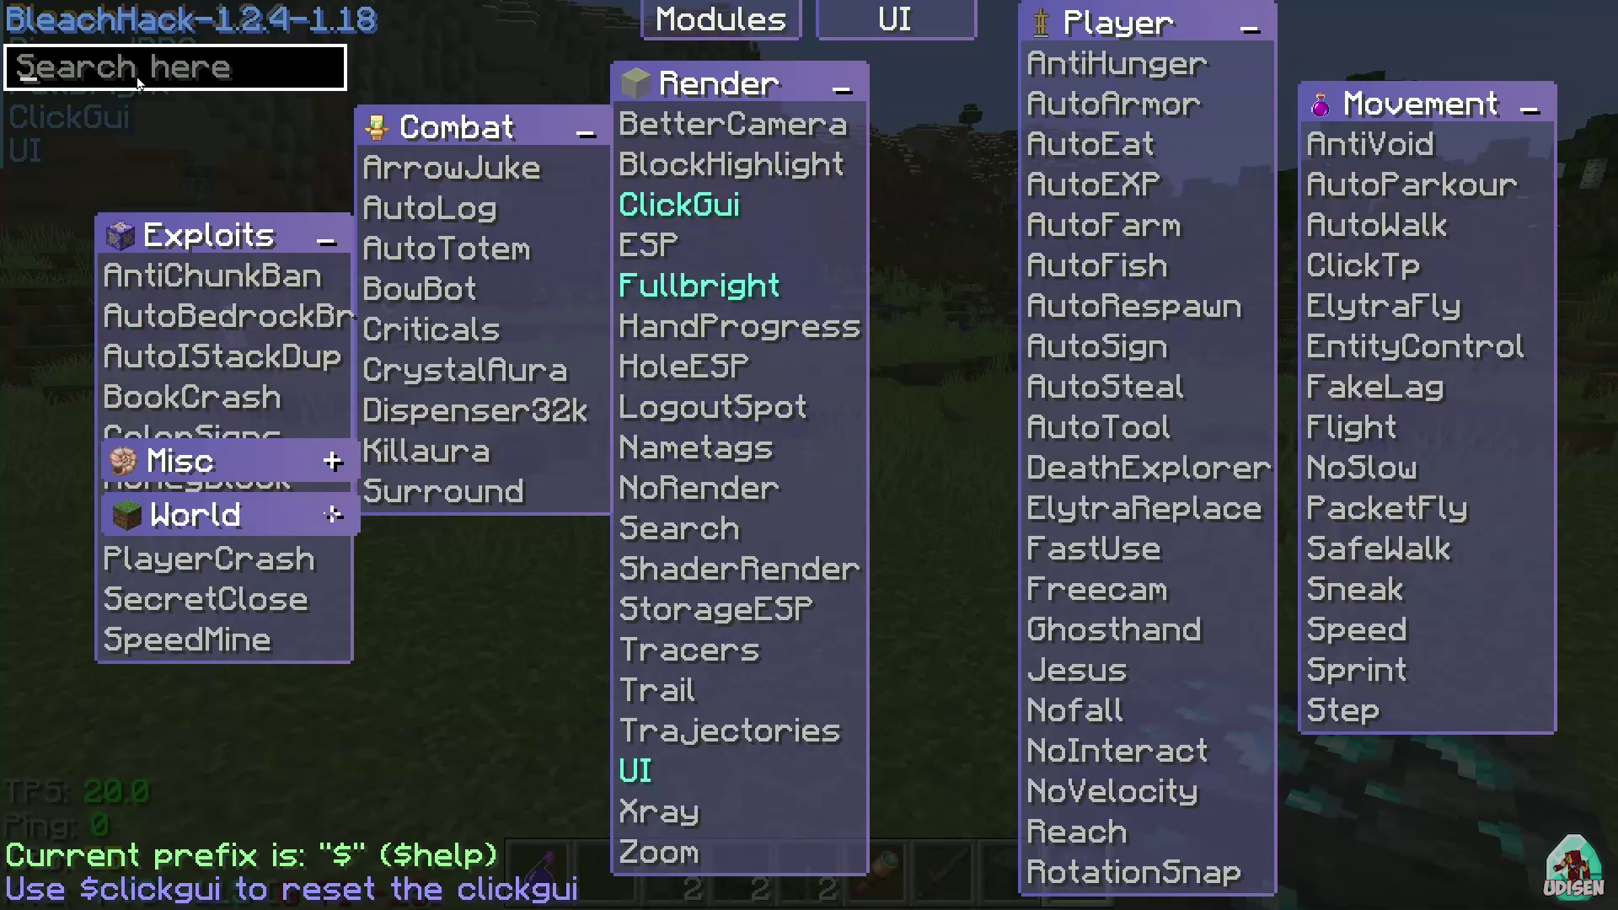
Step: Filter ClickGui for 'kill', expand Killaura in the Combat panel, and set its range to 4.22
{"action": "type", "text": "ll"}
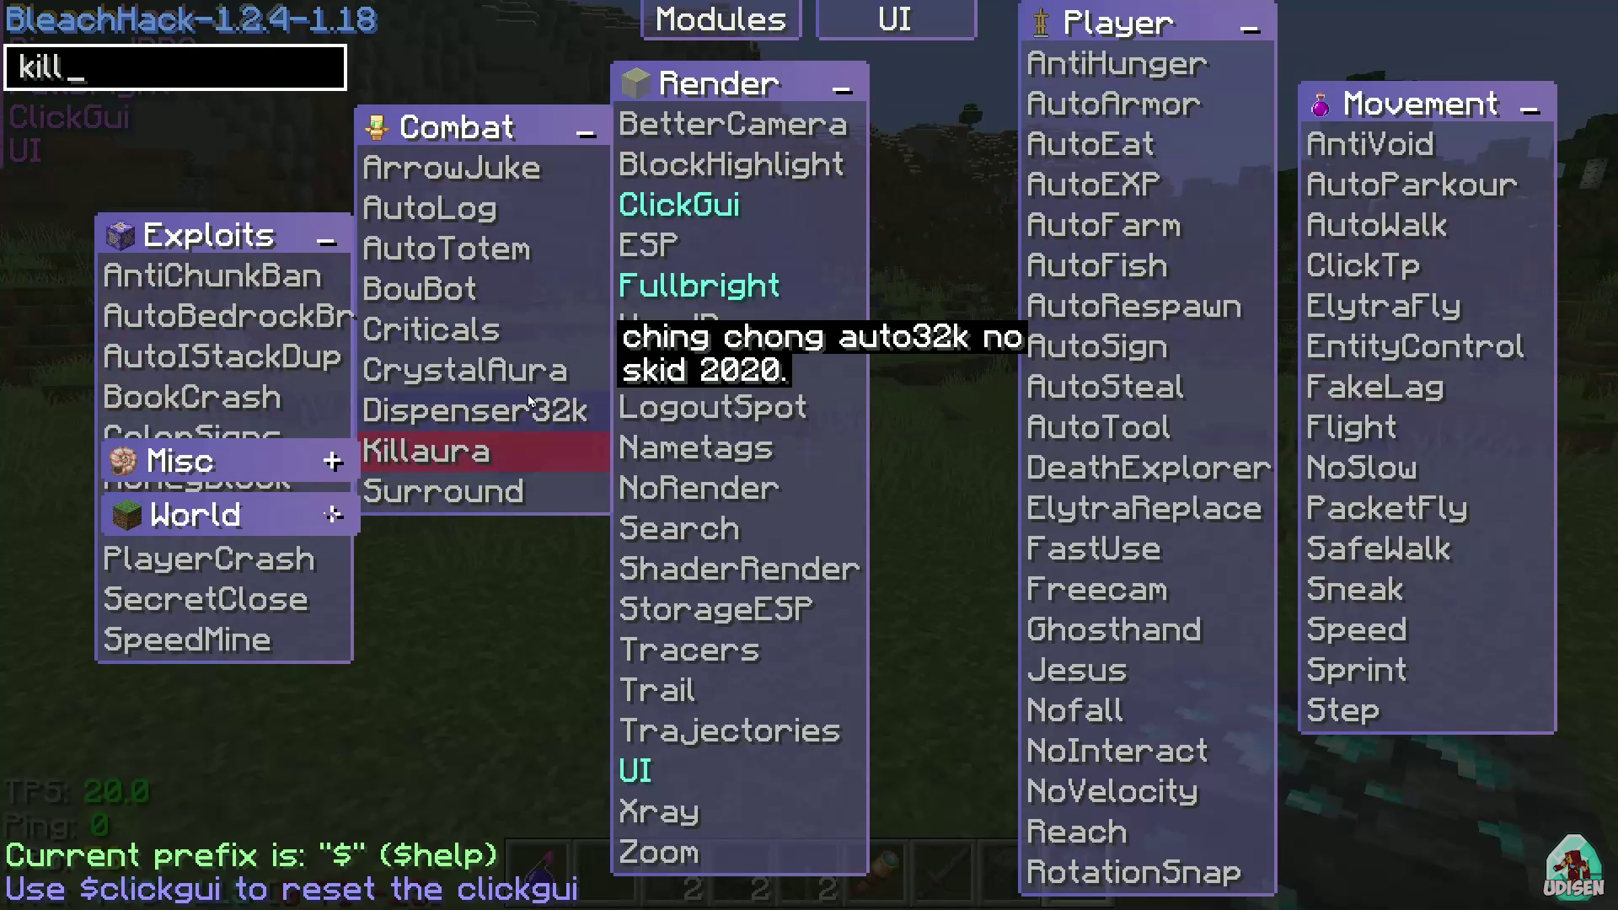
{"action": "left_click_drag", "start_coordinate": [440, 123], "coordinate": [474, 55]}
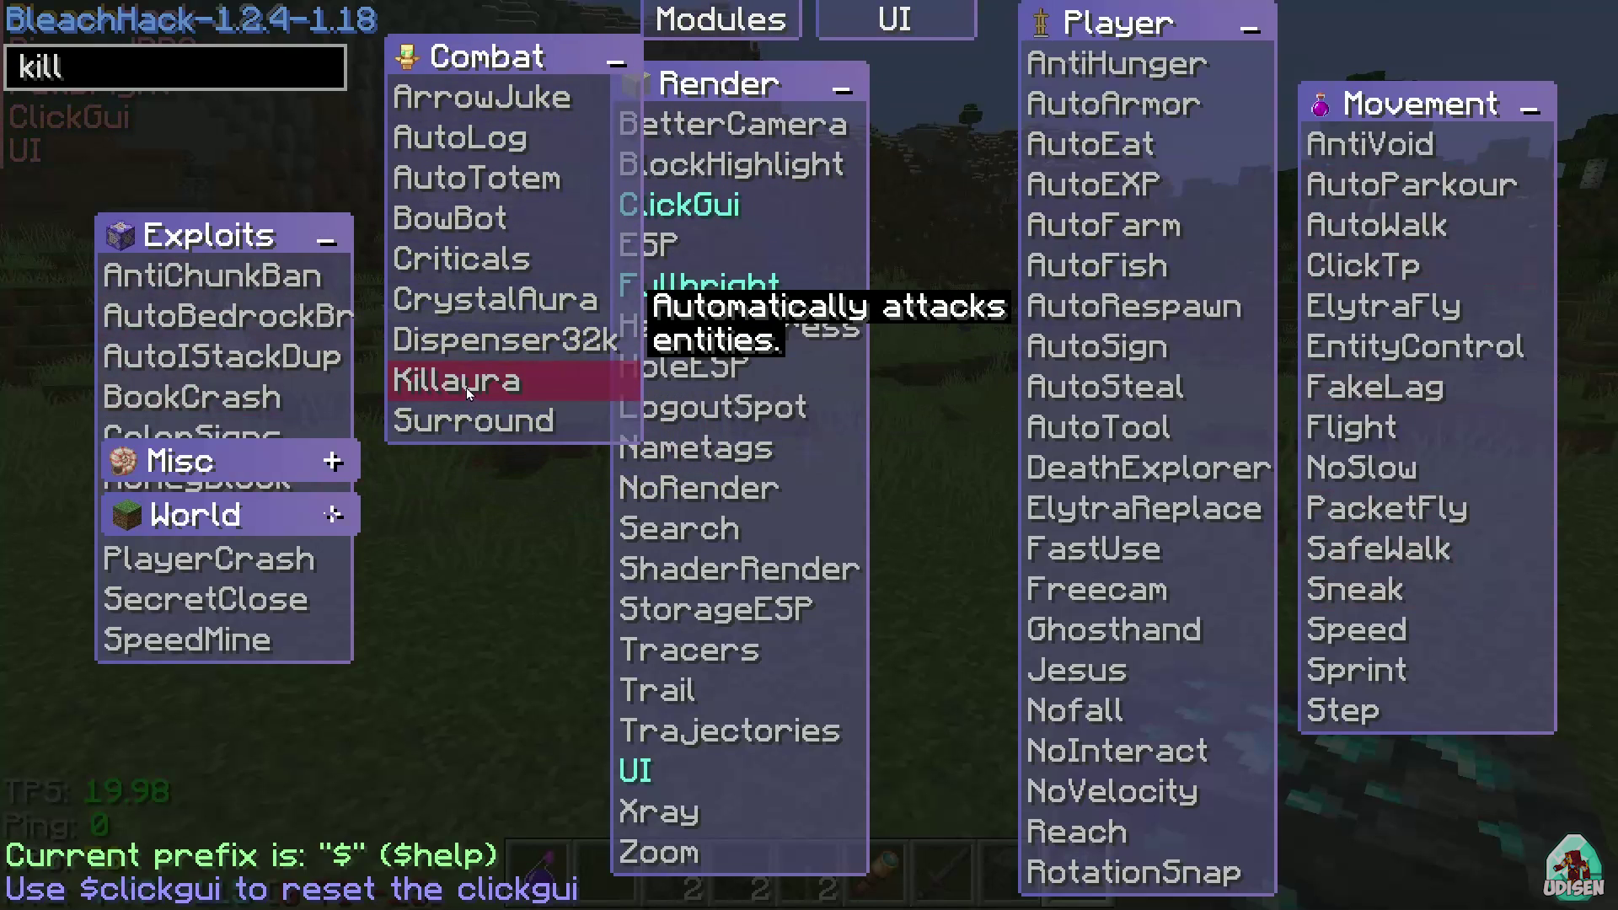
{"action": "right_click", "coordinate": [538, 379]}
{"action": "left_click_drag", "start_coordinate": [492, 72], "coordinate": [526, 39]}
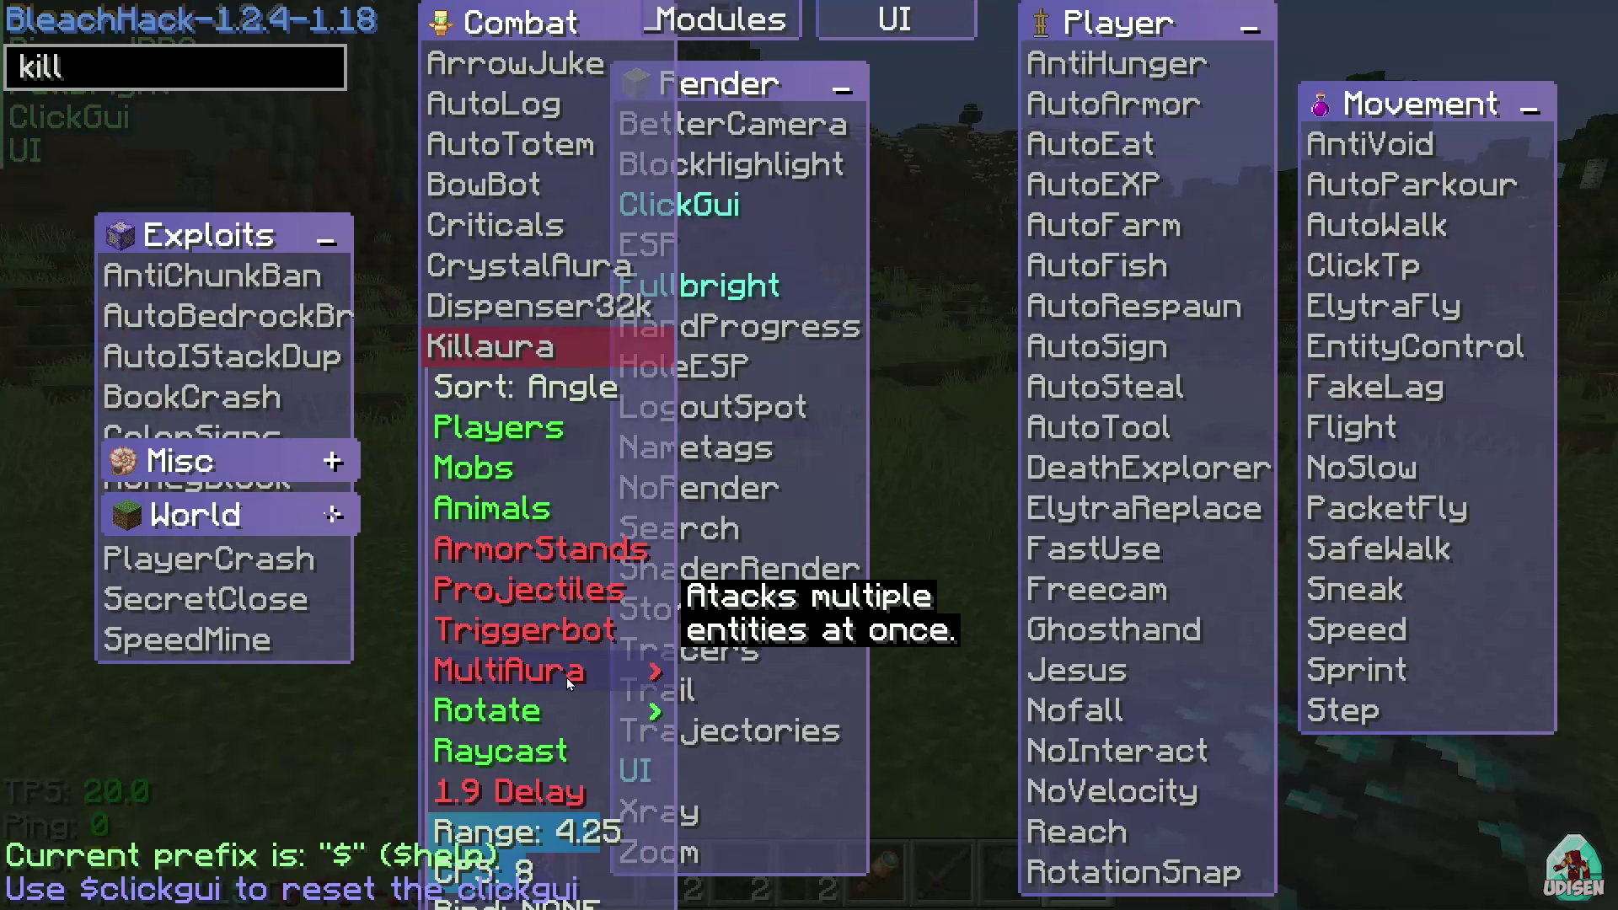
{"action": "left_click", "coordinate": [597, 832]}
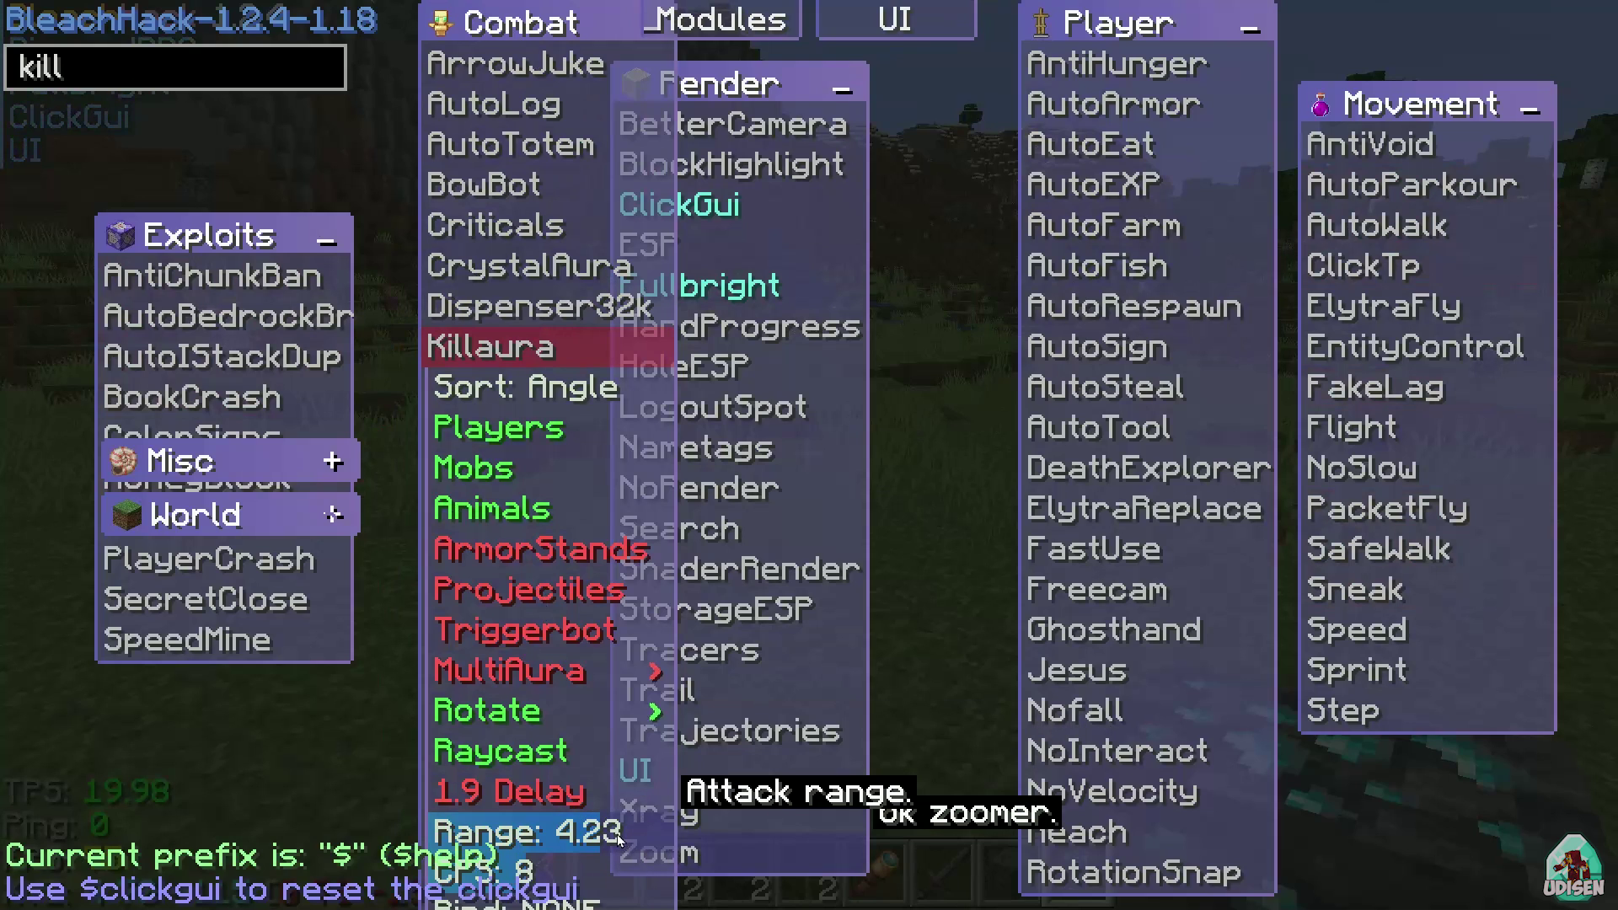
{"action": "left_click_drag", "start_coordinate": [548, 19], "coordinate": [485, 8]}
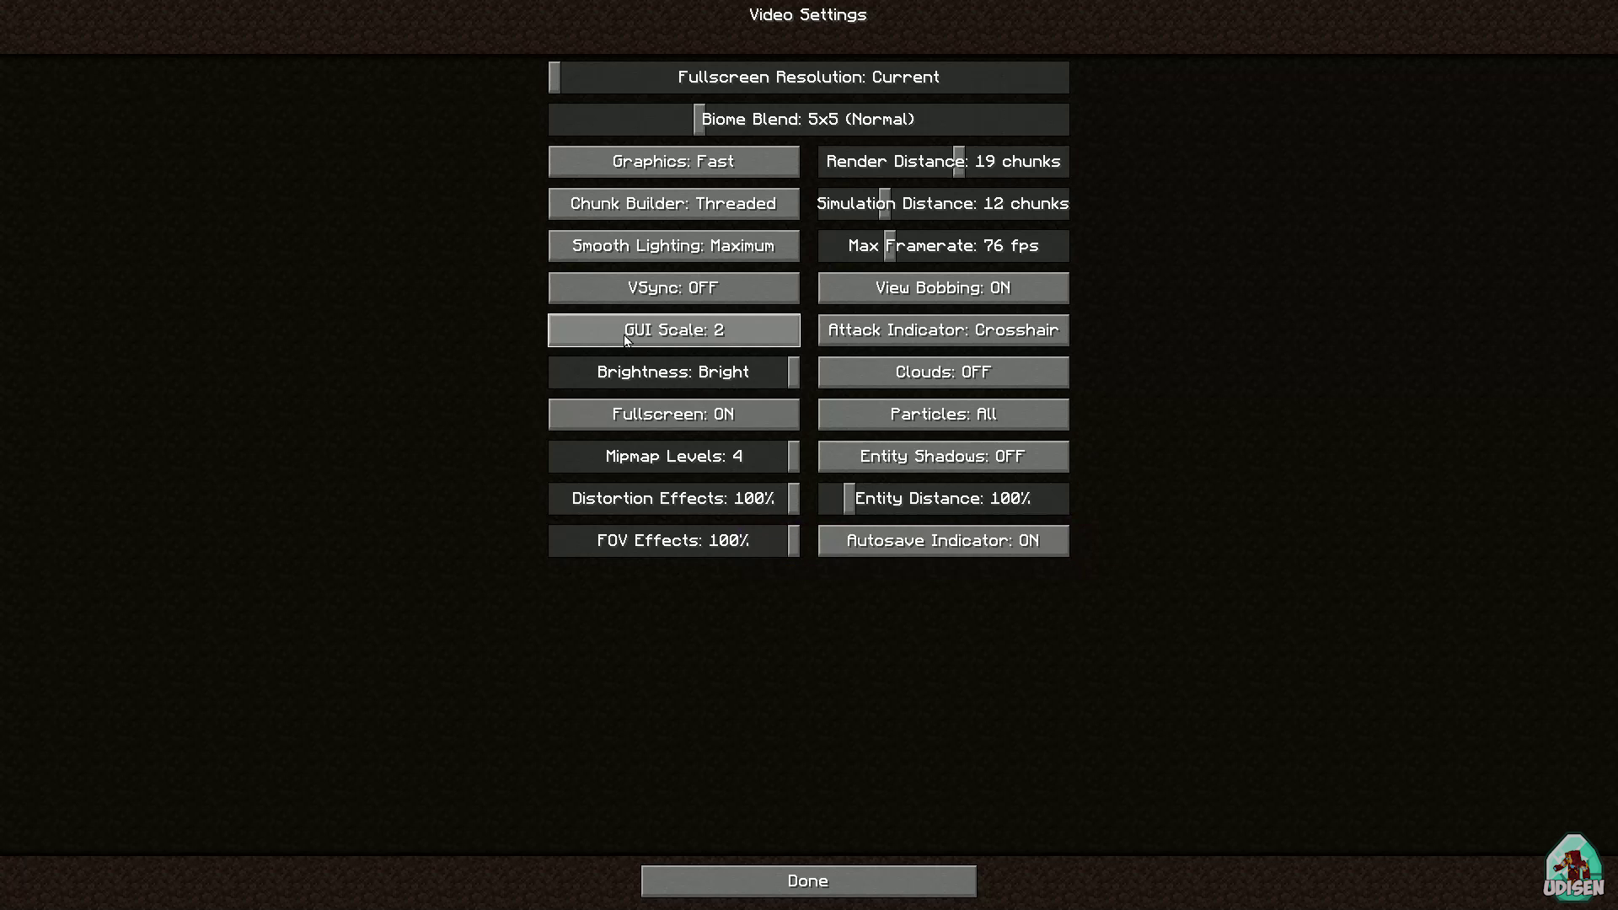
Step: Leave Video Settings and the options screen, then return from the pause menu to the game
{"action": "left_click", "coordinate": [822, 889]}
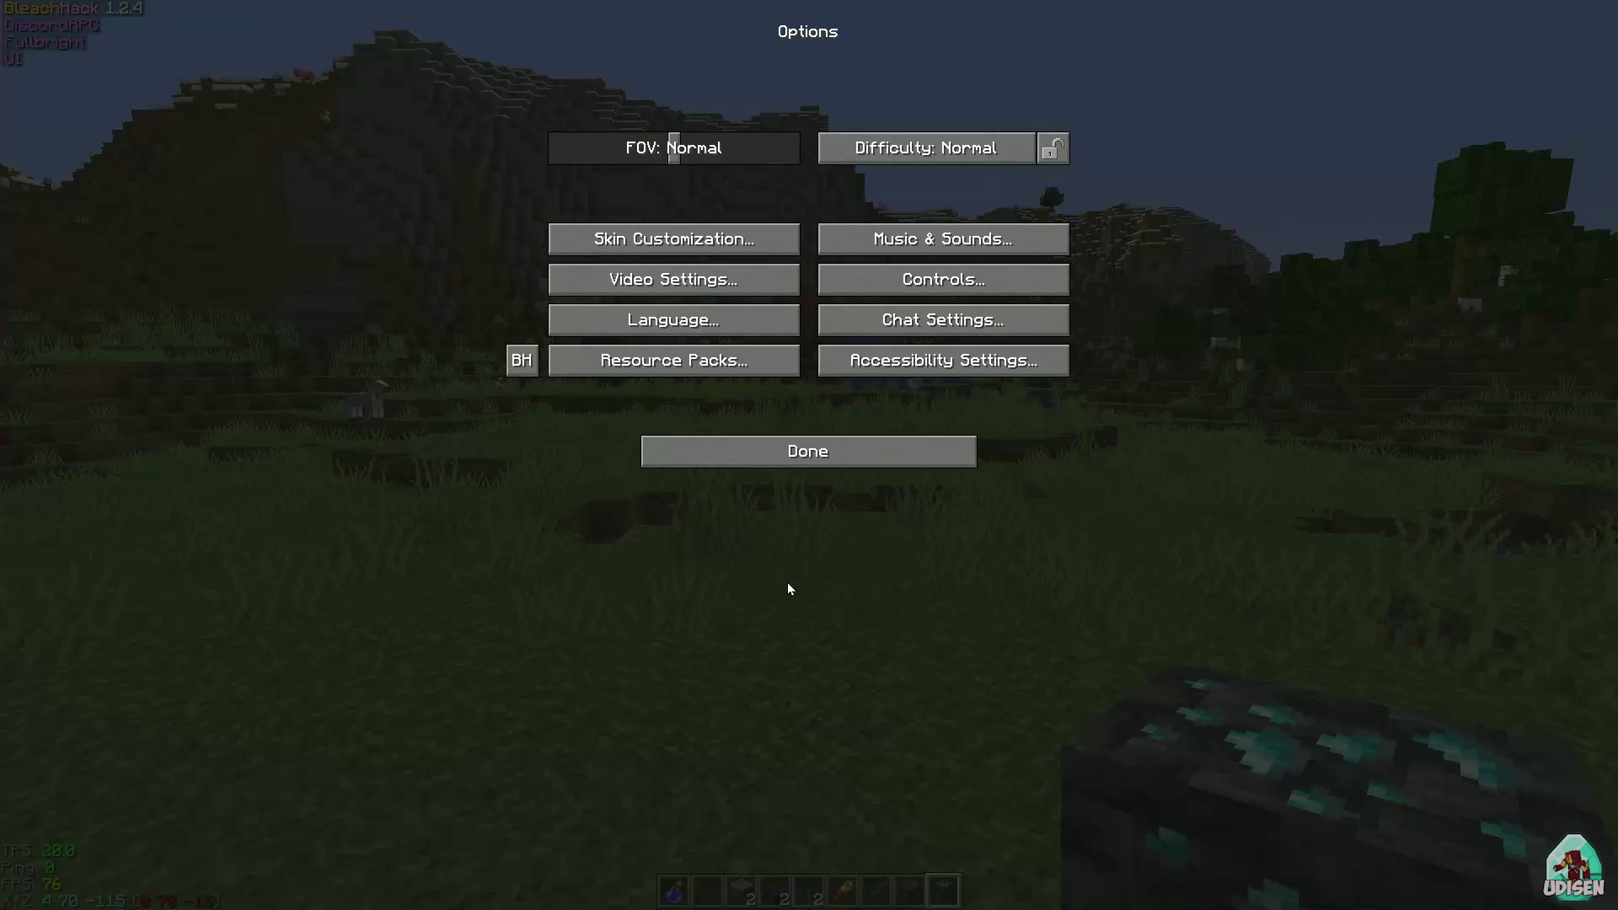
{"action": "left_click", "coordinate": [758, 438]}
{"action": "left_click", "coordinate": [808, 256]}
Step: Move the BleachHack Combat panel below the Render panel and close the module menu
{"action": "key", "text": "Shift_R"}
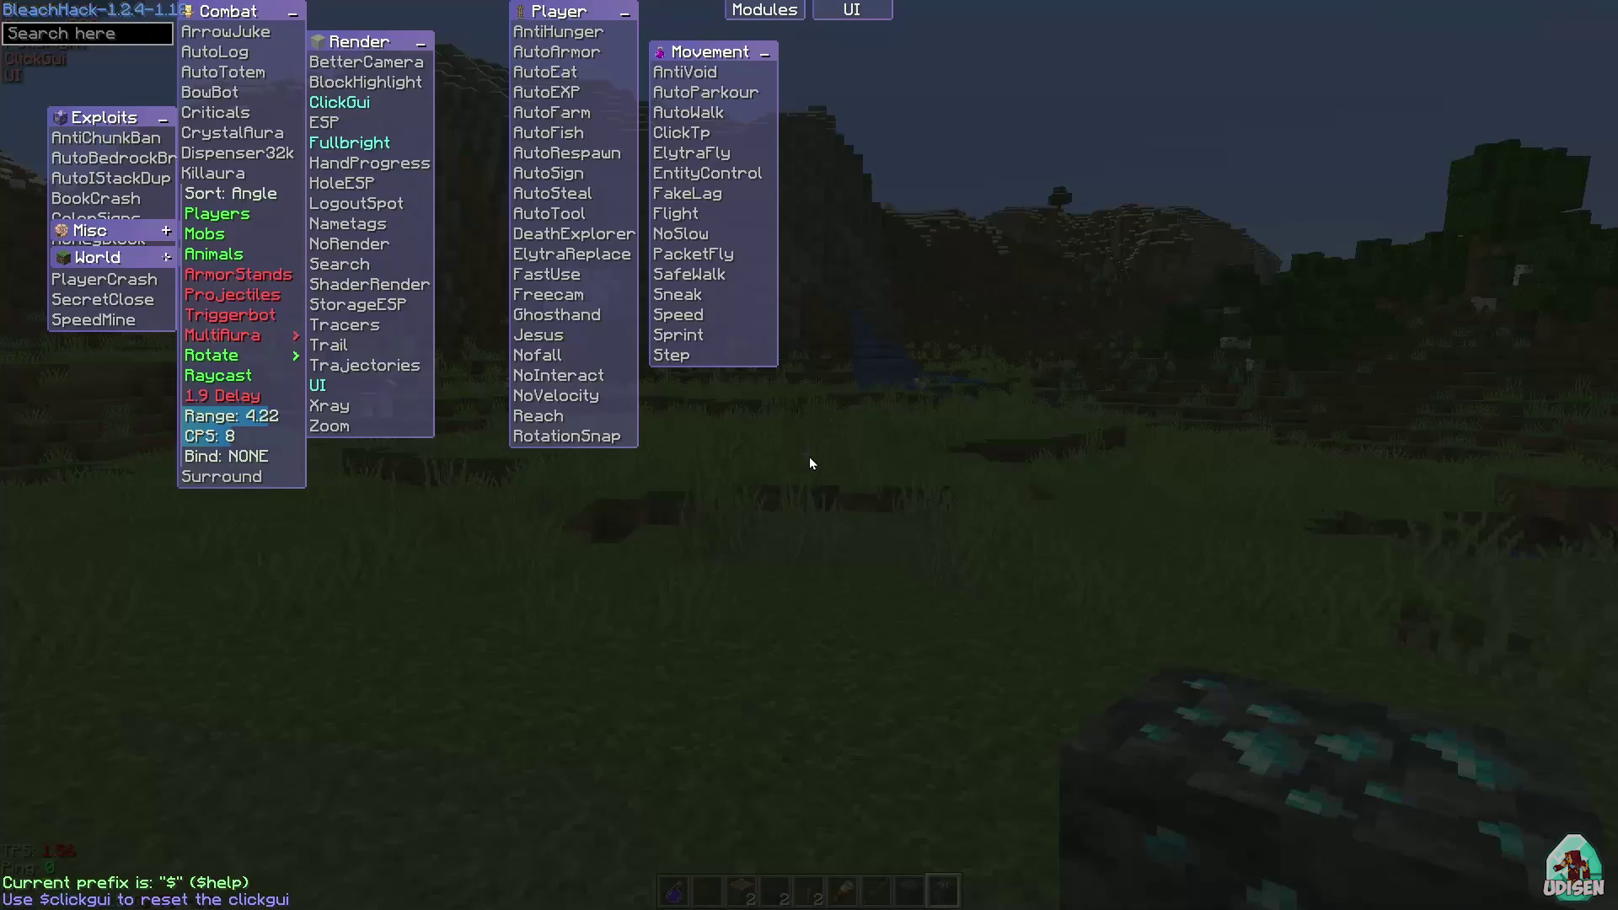
{"action": "left_click_drag", "start_coordinate": [250, 10], "coordinate": [477, 219]}
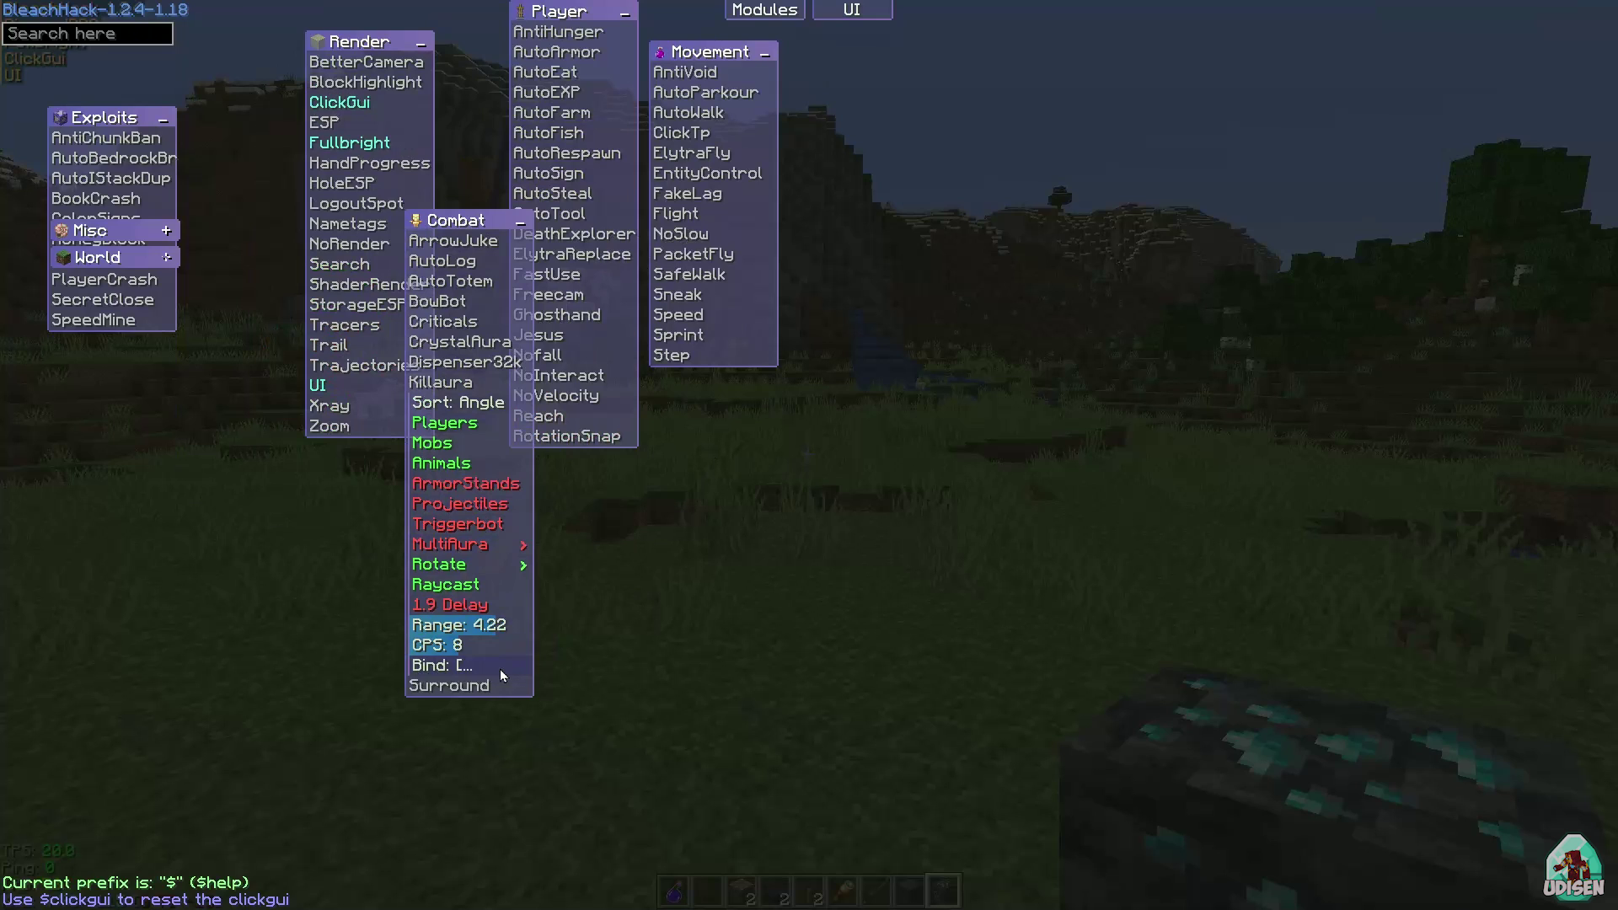
{"action": "key", "text": "Escape"}
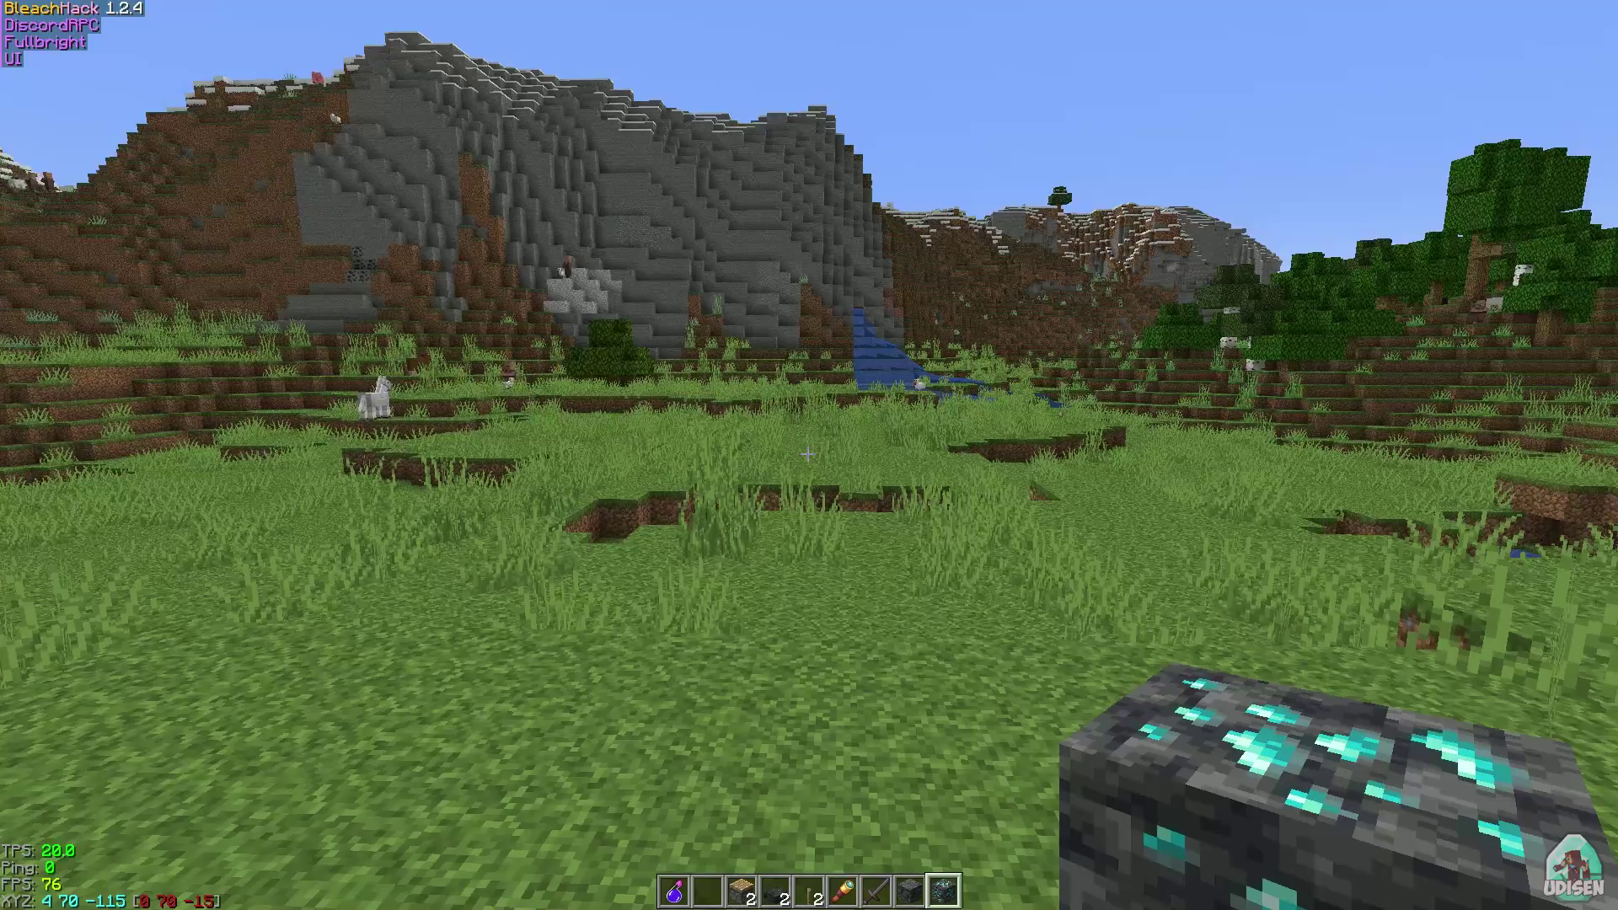
Step: Select the Netherite Sword, switch Killaura on, and toggle Freecam on and back off
{"action": "key", "text": "w"}
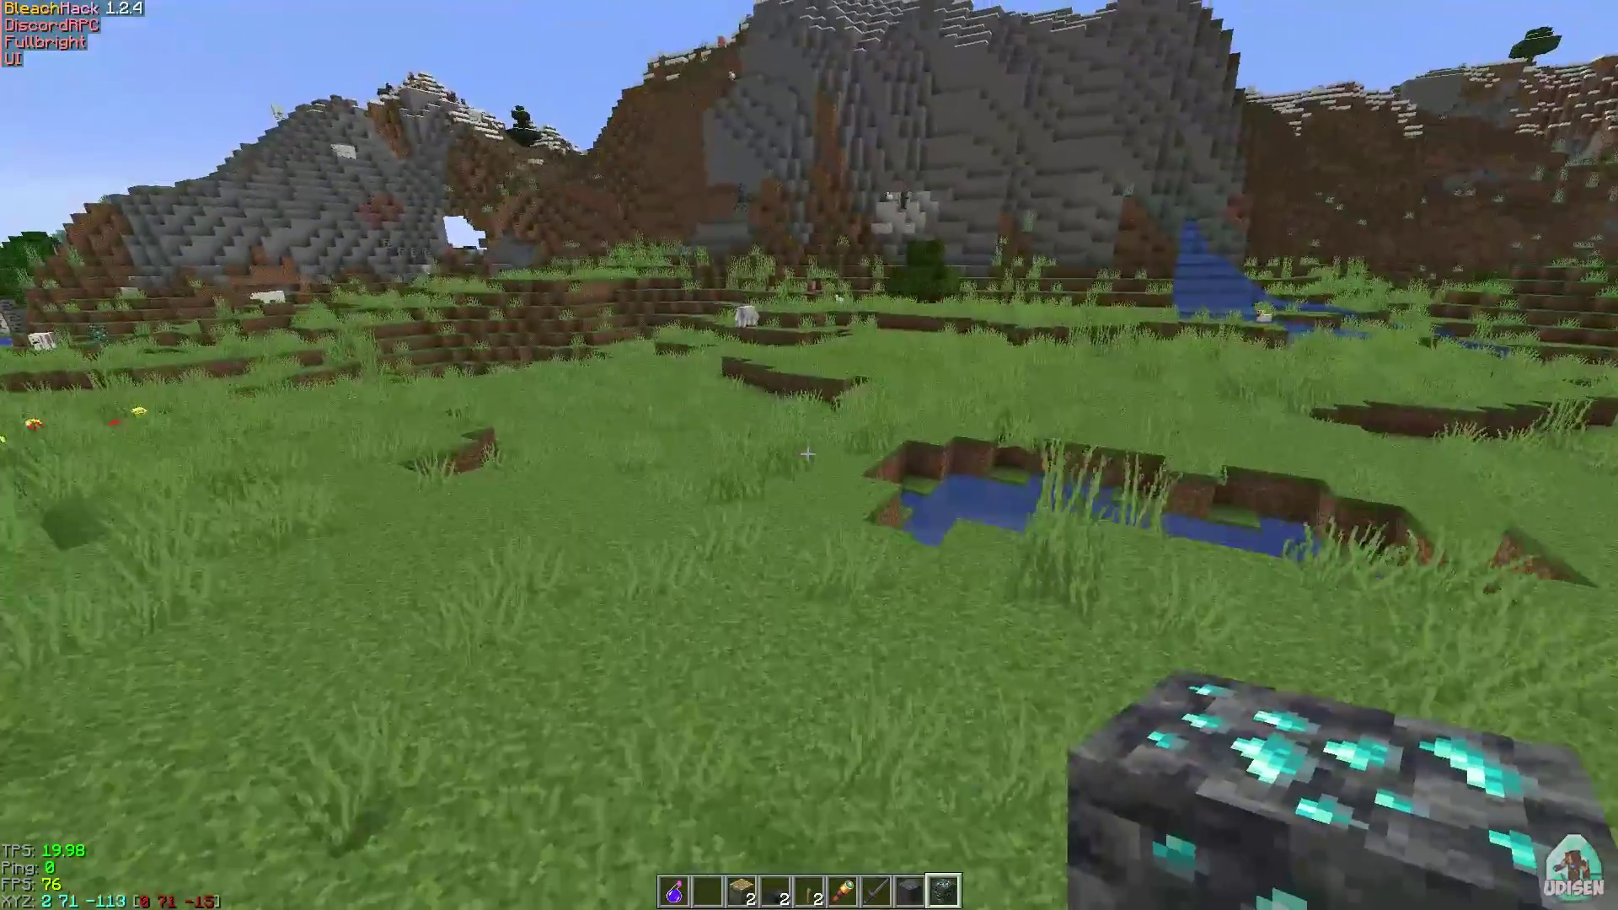
{"action": "scroll", "coordinate": [808, 454], "scroll_direction": "up", "scroll_amount": 2}
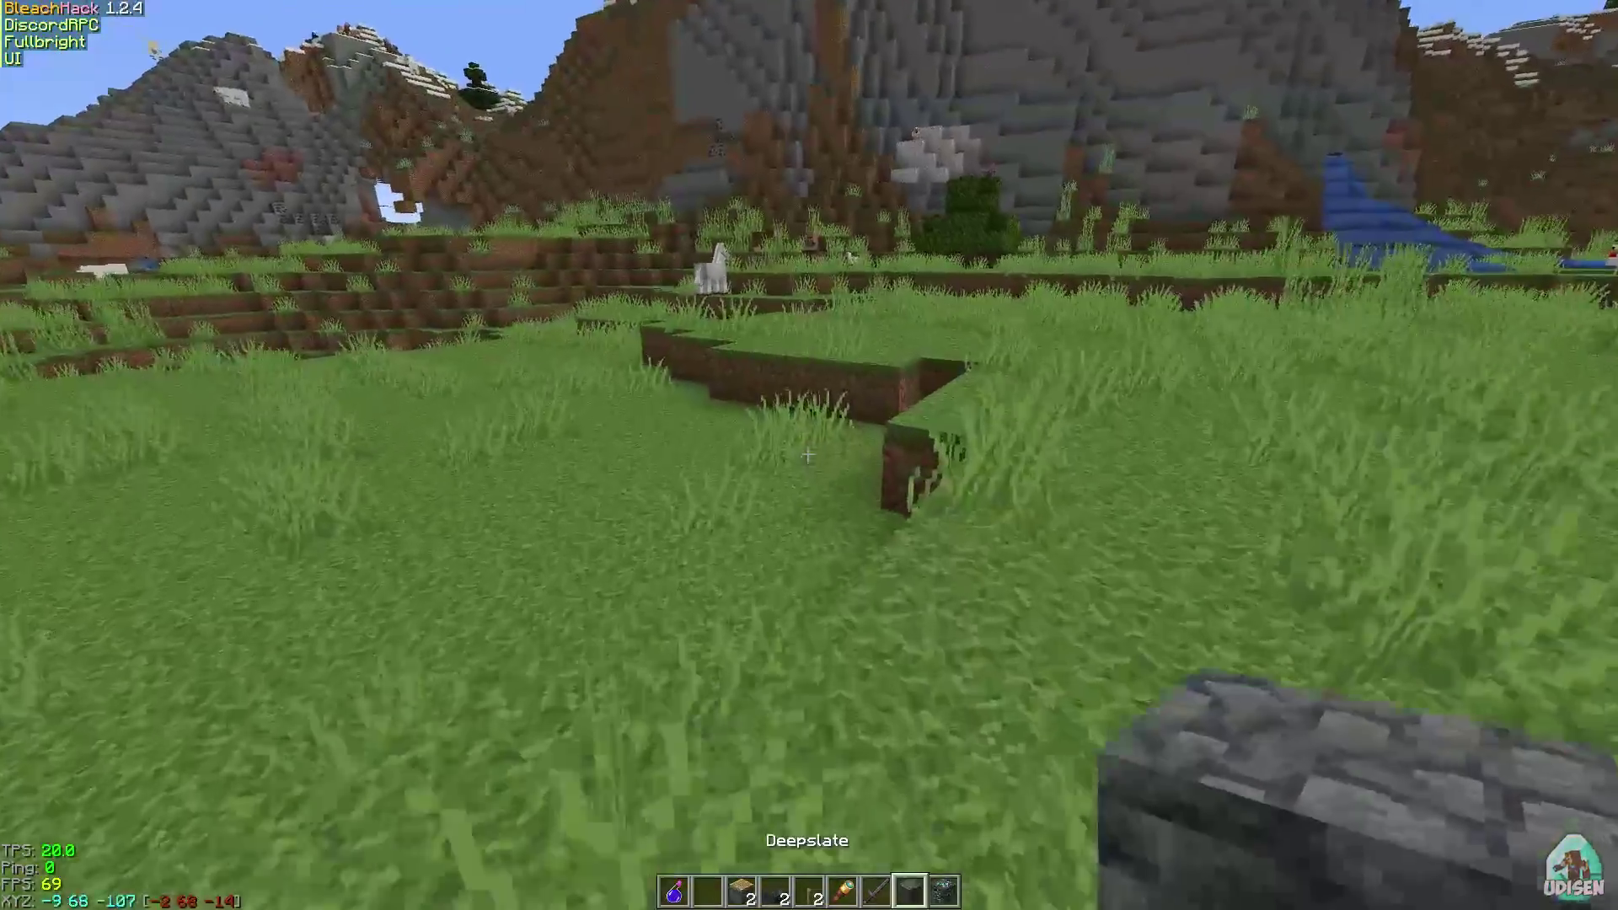
{"action": "key", "text": "v"}
{"action": "key", "text": "r"}
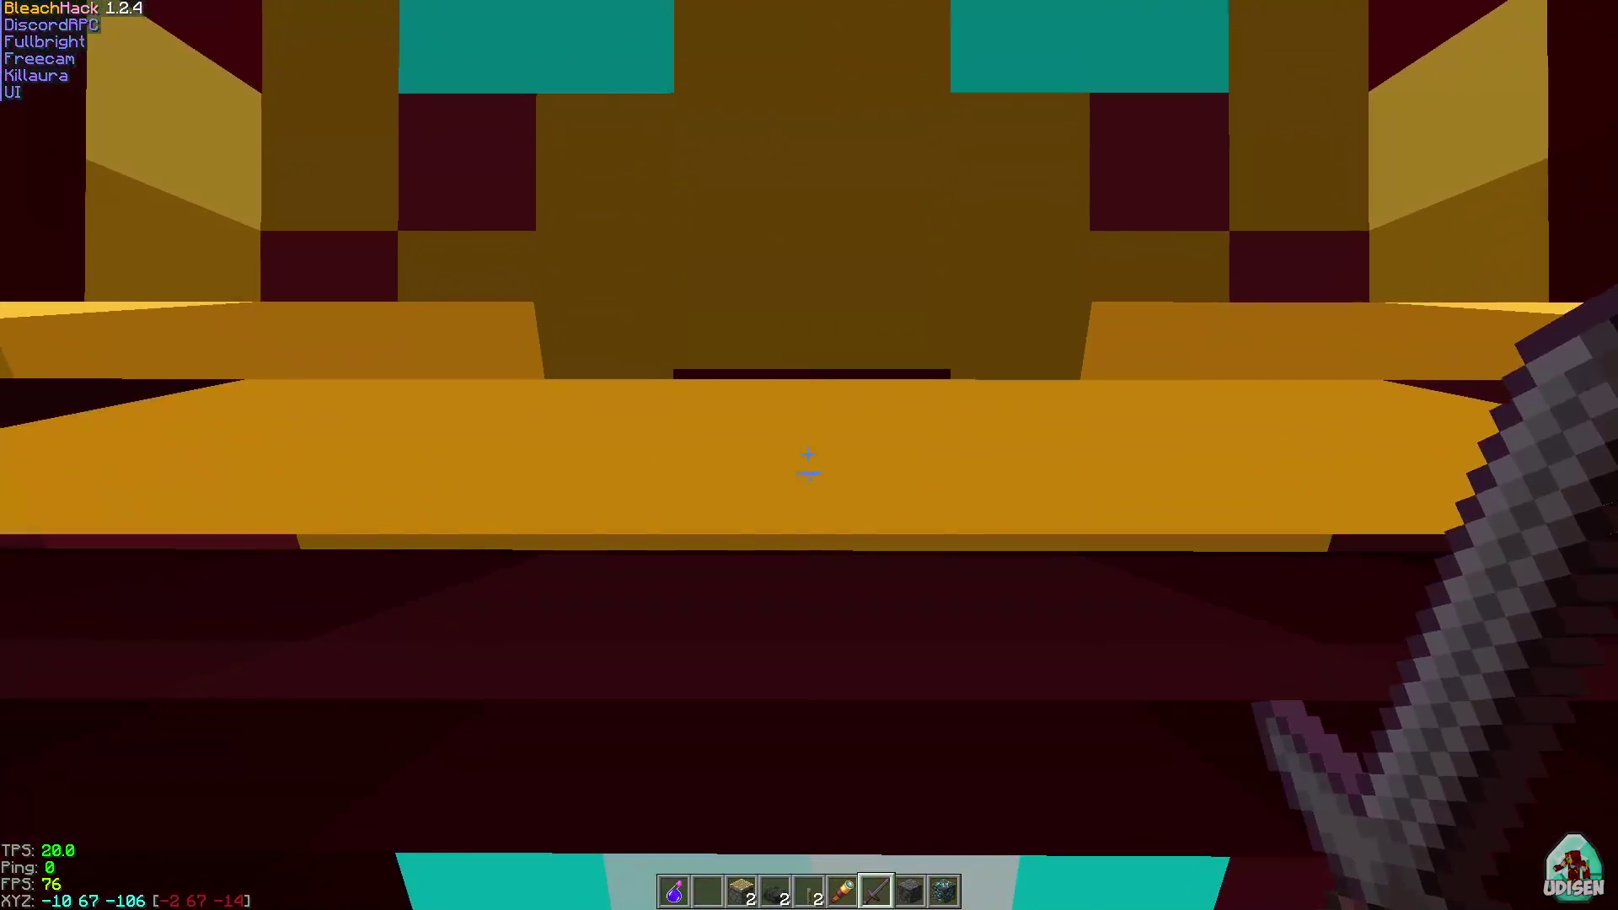
{"action": "key", "text": "v"}
Step: In third-person view, walk past the villager along the river so Killaura strikes nearby mobs
{"action": "key", "text": "w"}
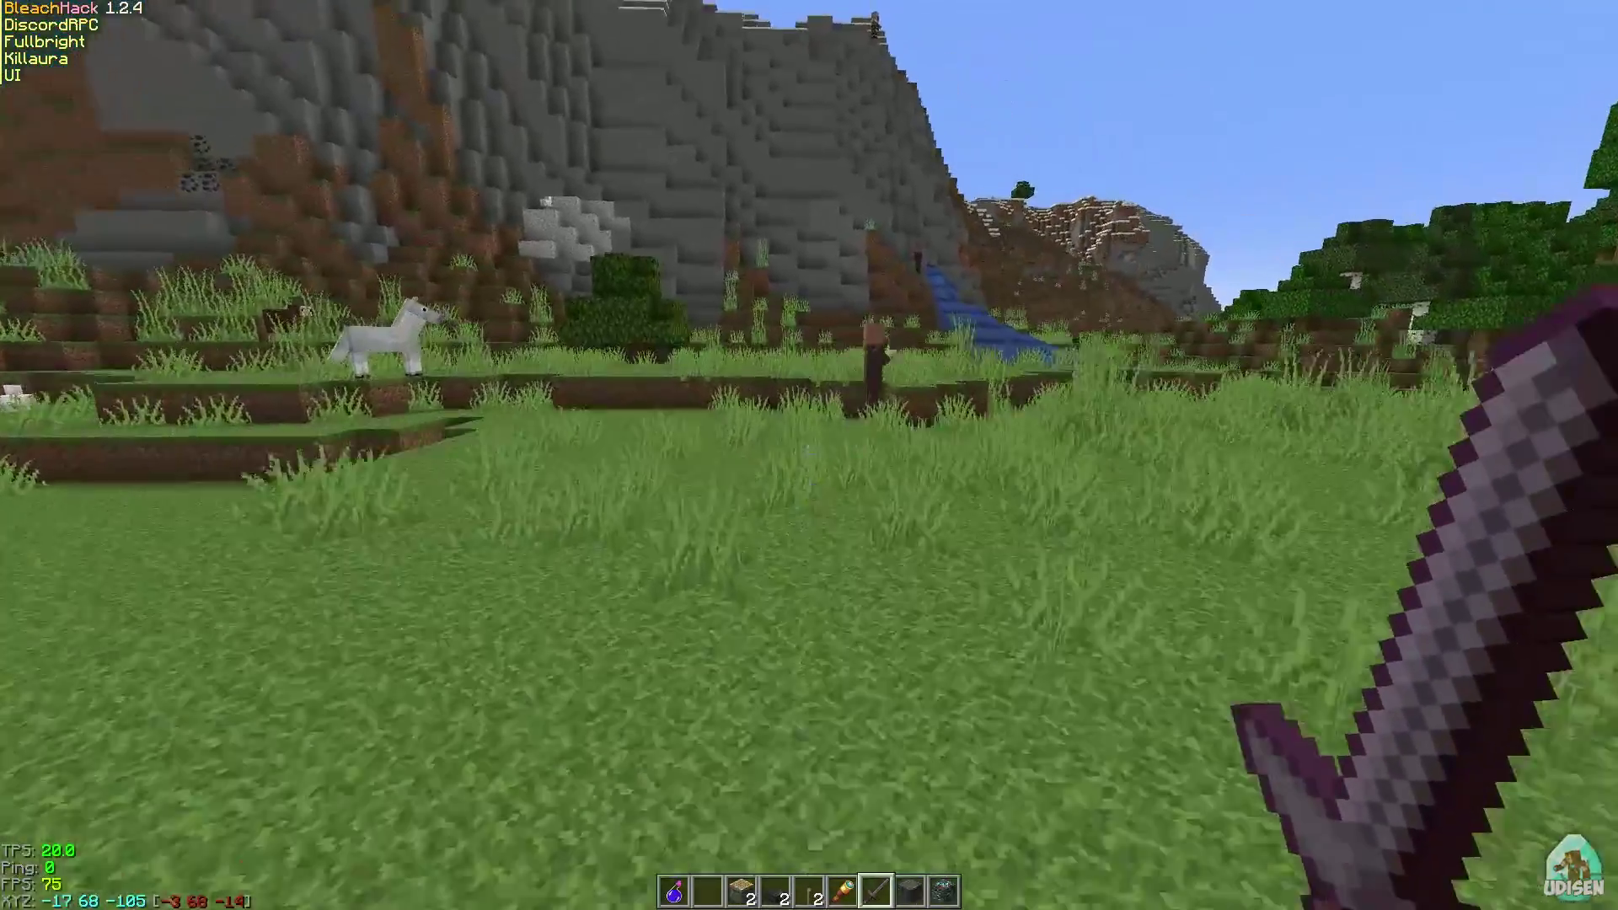
{"action": "key", "text": "F5"}
{"action": "key", "text": "w"}
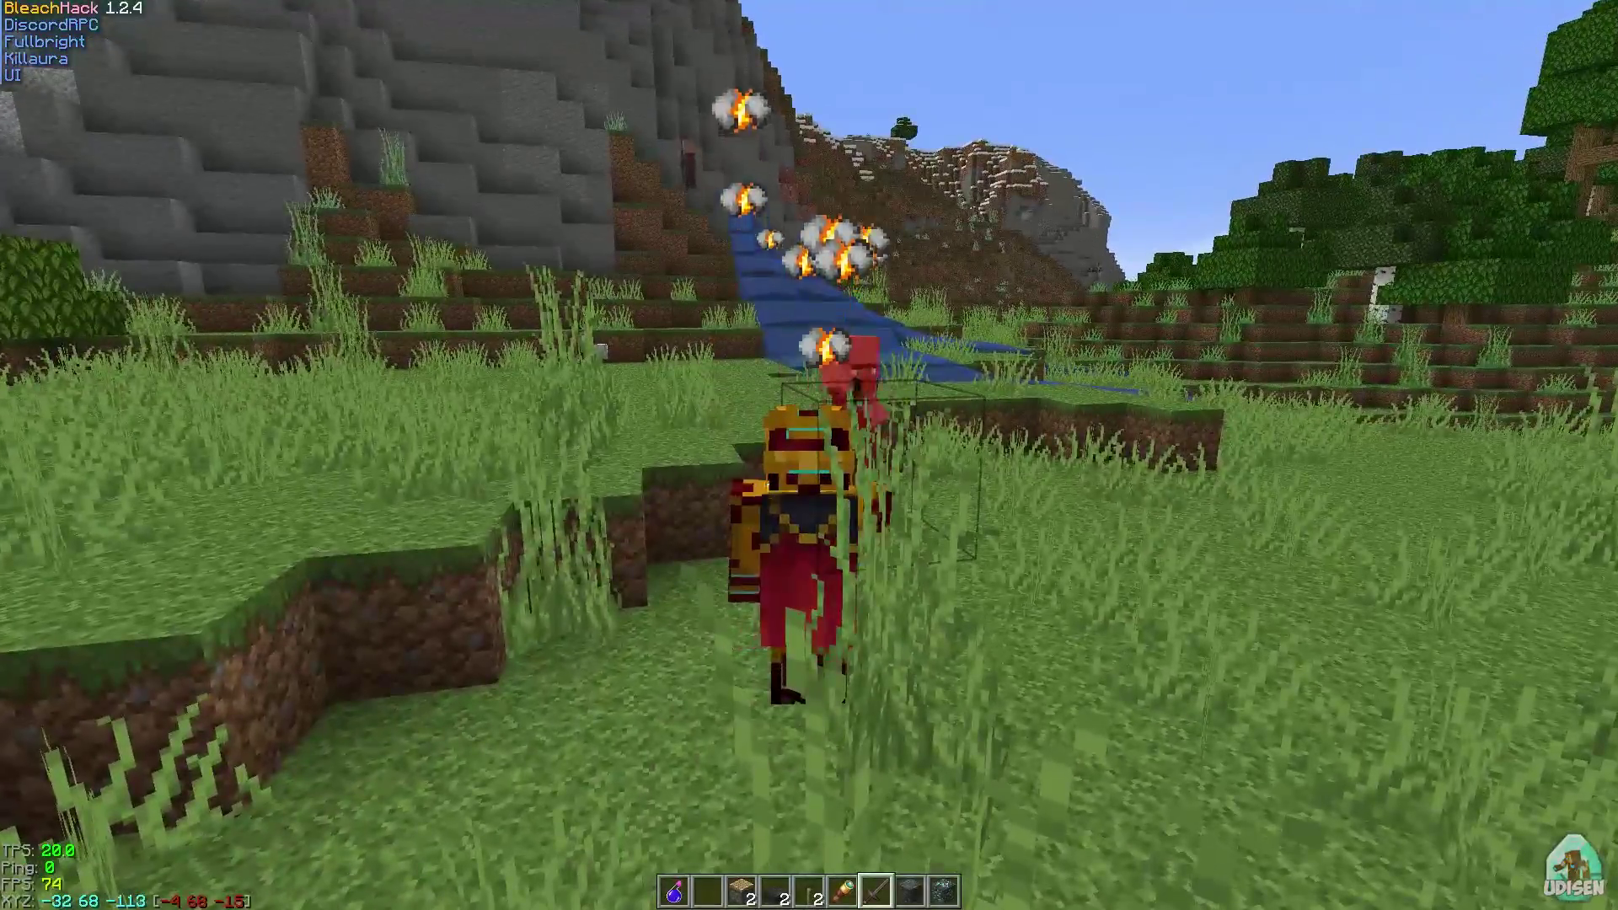
{"action": "key", "text": "w"}
{"action": "key", "text": "w"}
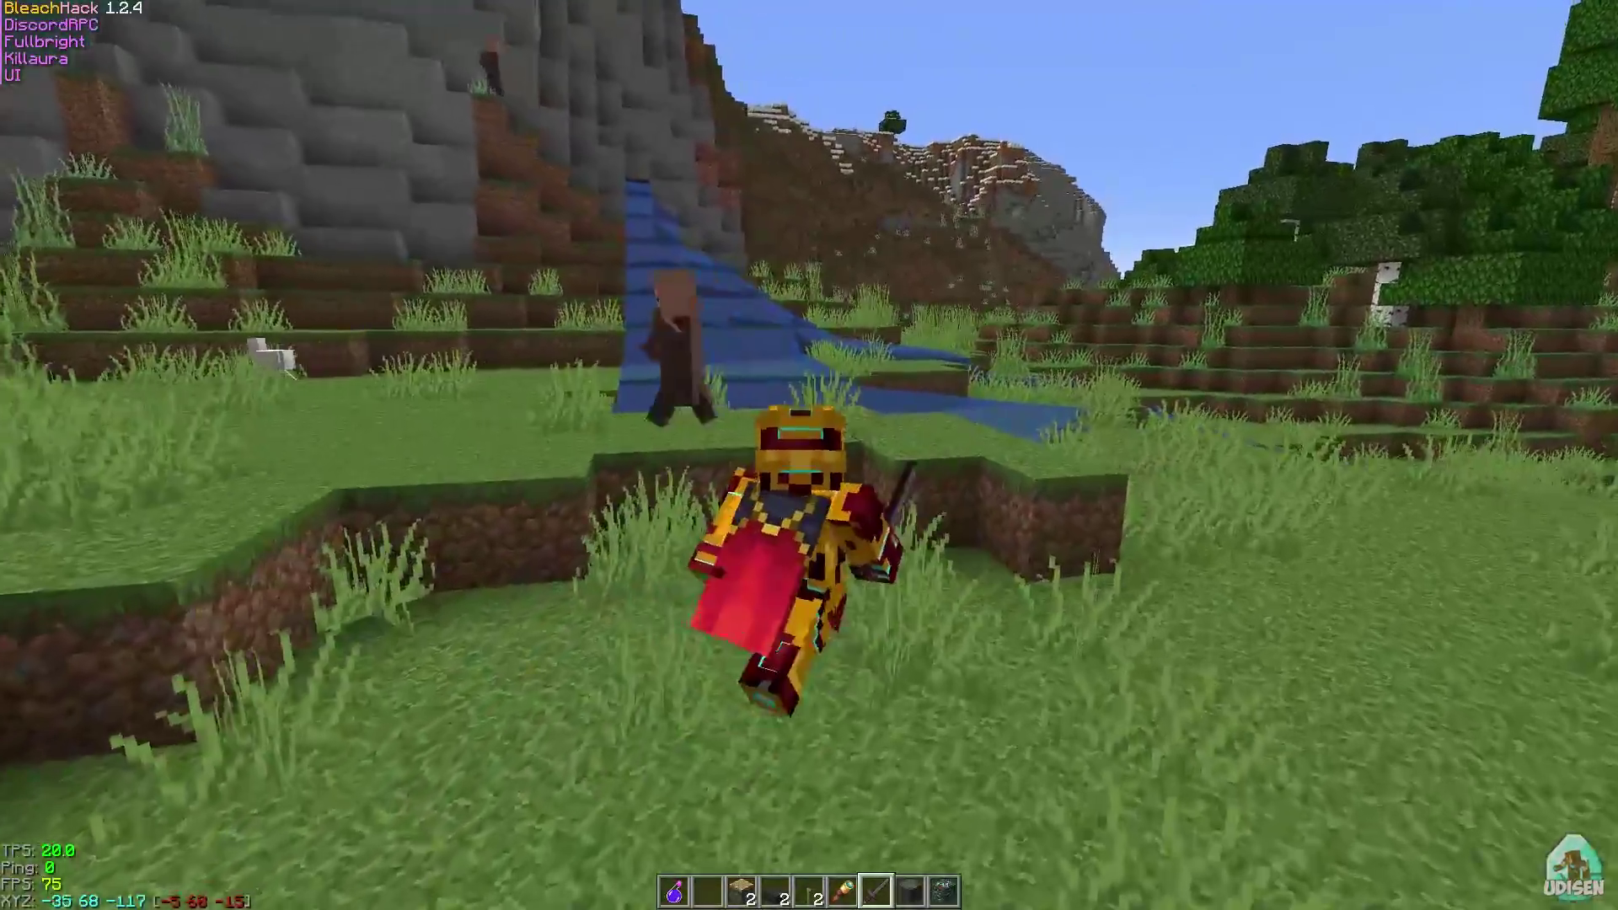
{"action": "key", "text": "w"}
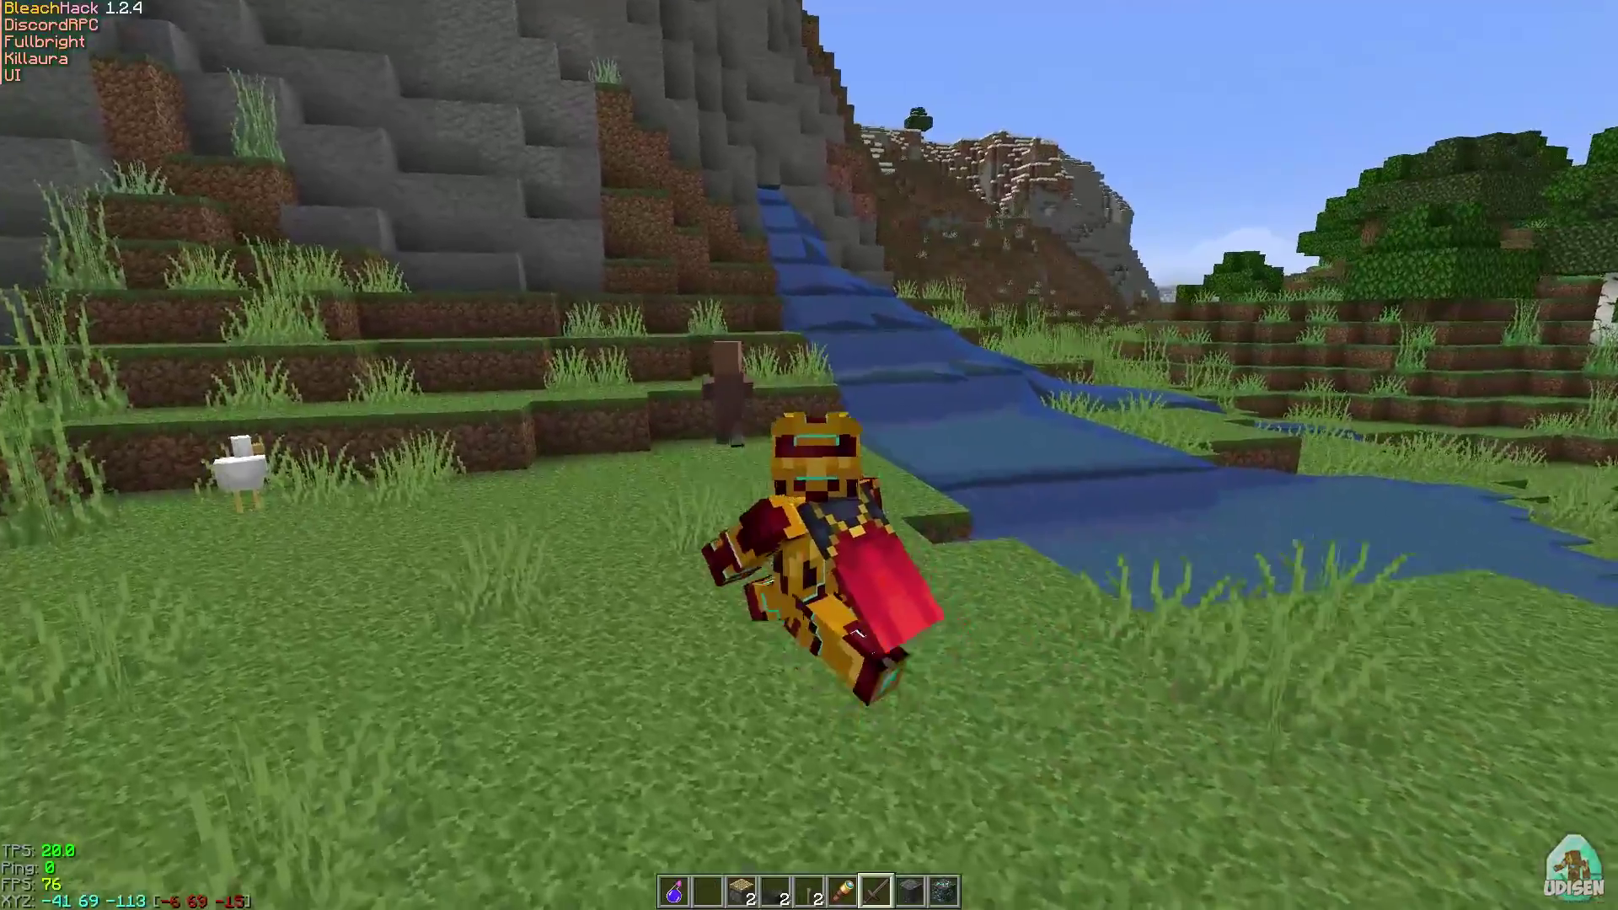
{"action": "key", "text": "w"}
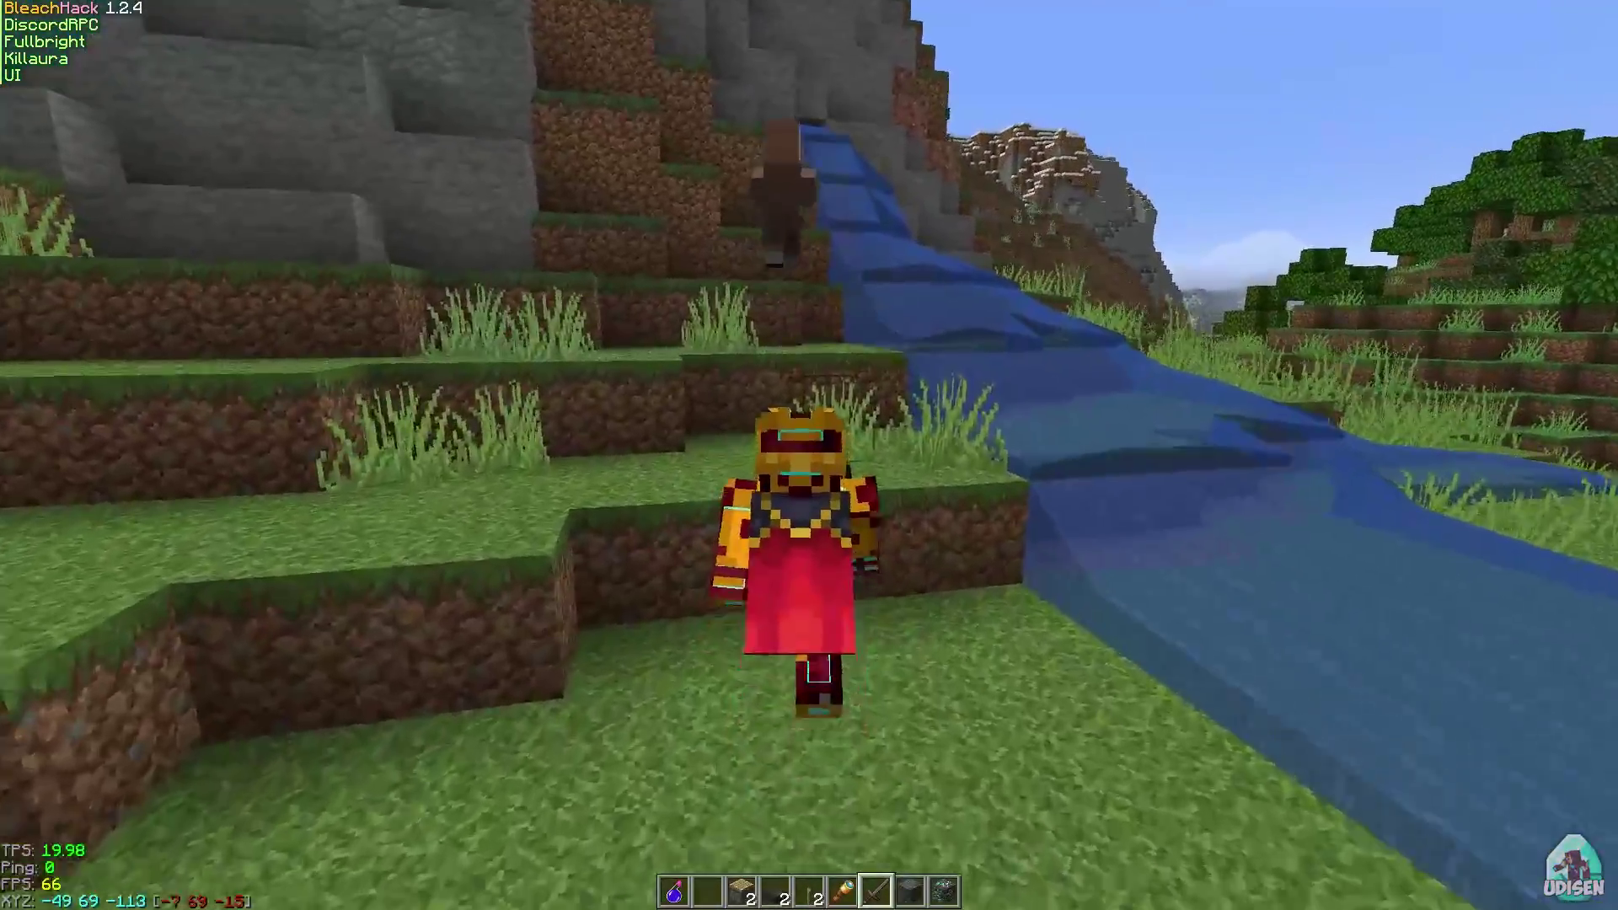
{"action": "key", "text": "w"}
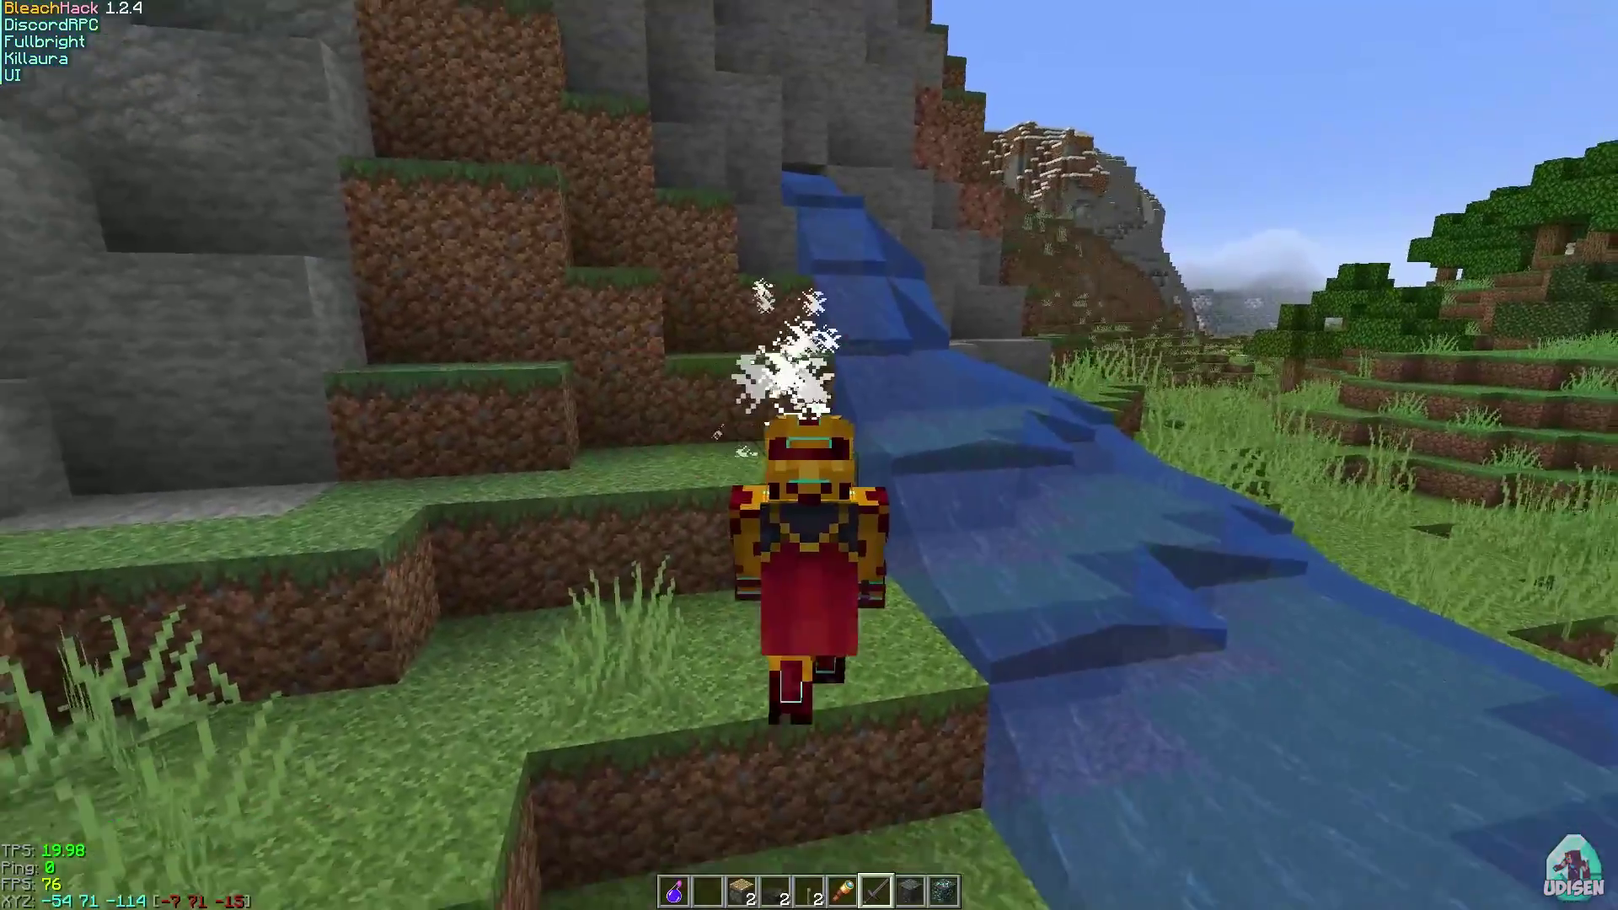
{"action": "key", "text": "Shift_R"}
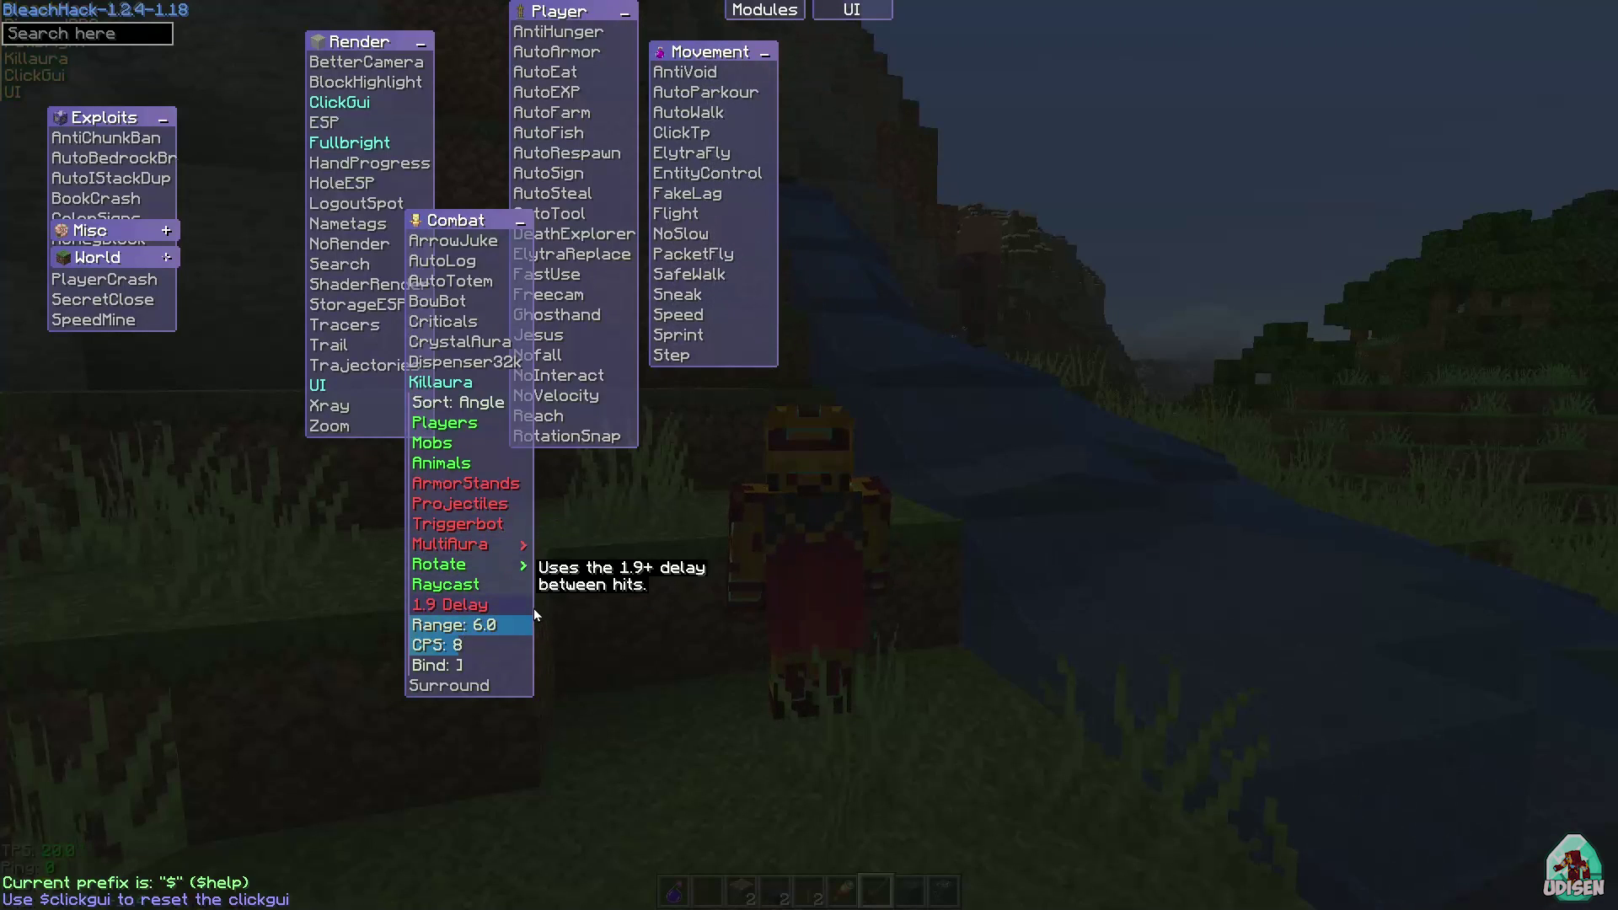
Step: With Killaura's range at 6.0, cross the stream to a pig in the meadow and select hotbar slot 2
{"action": "key", "text": "Escape"}
{"action": "key", "text": "w"}
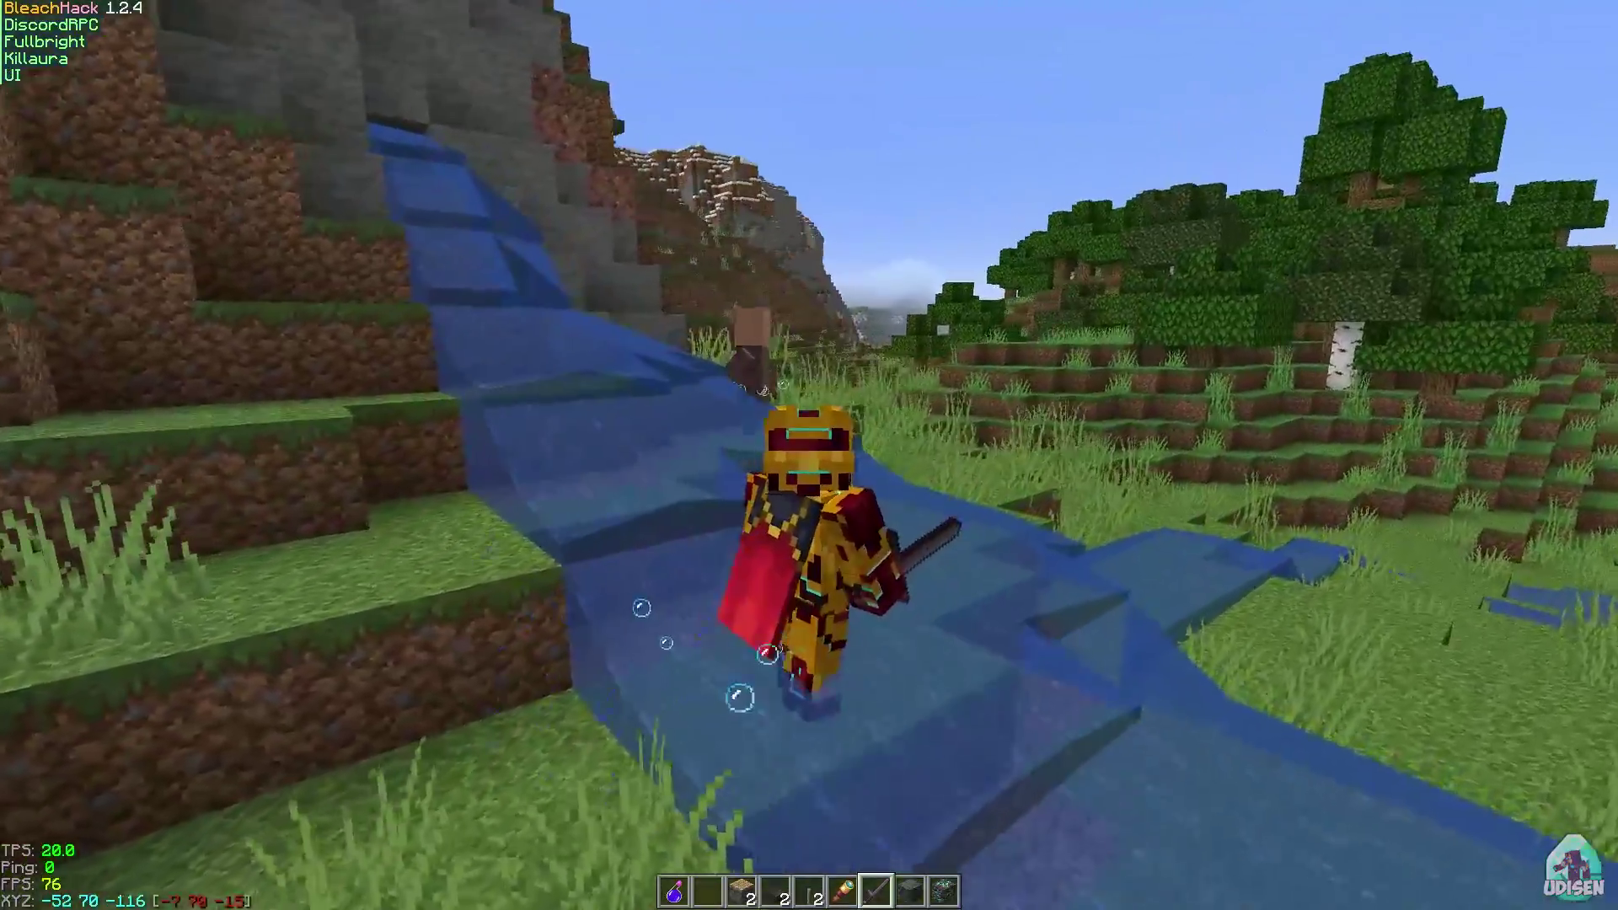
{"action": "key", "text": "w"}
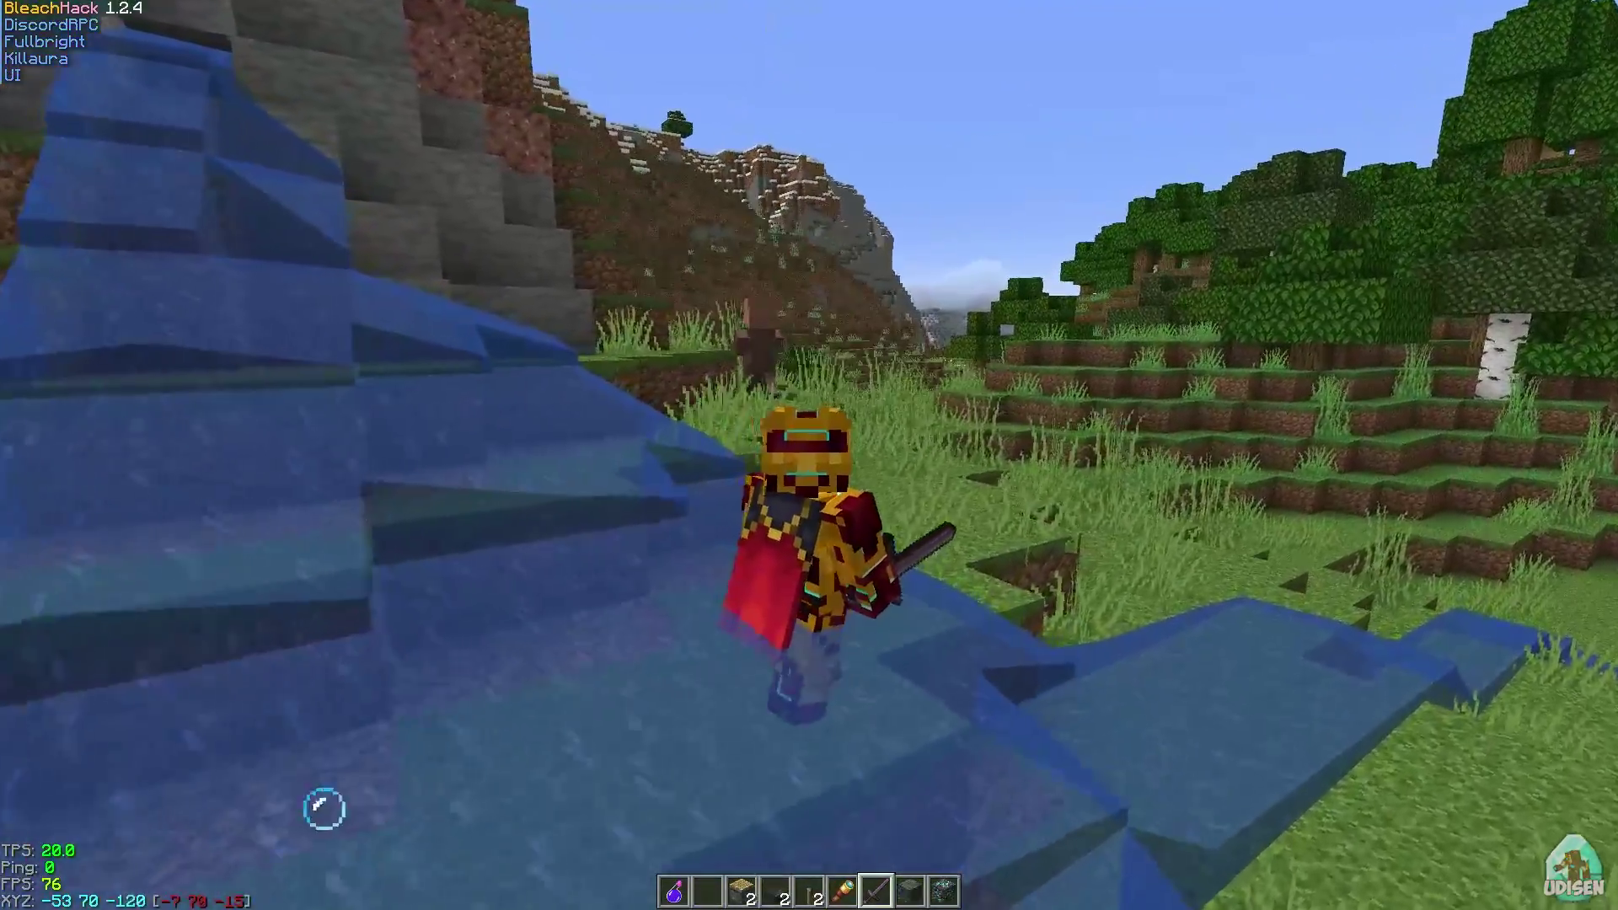
{"action": "key", "text": "w"}
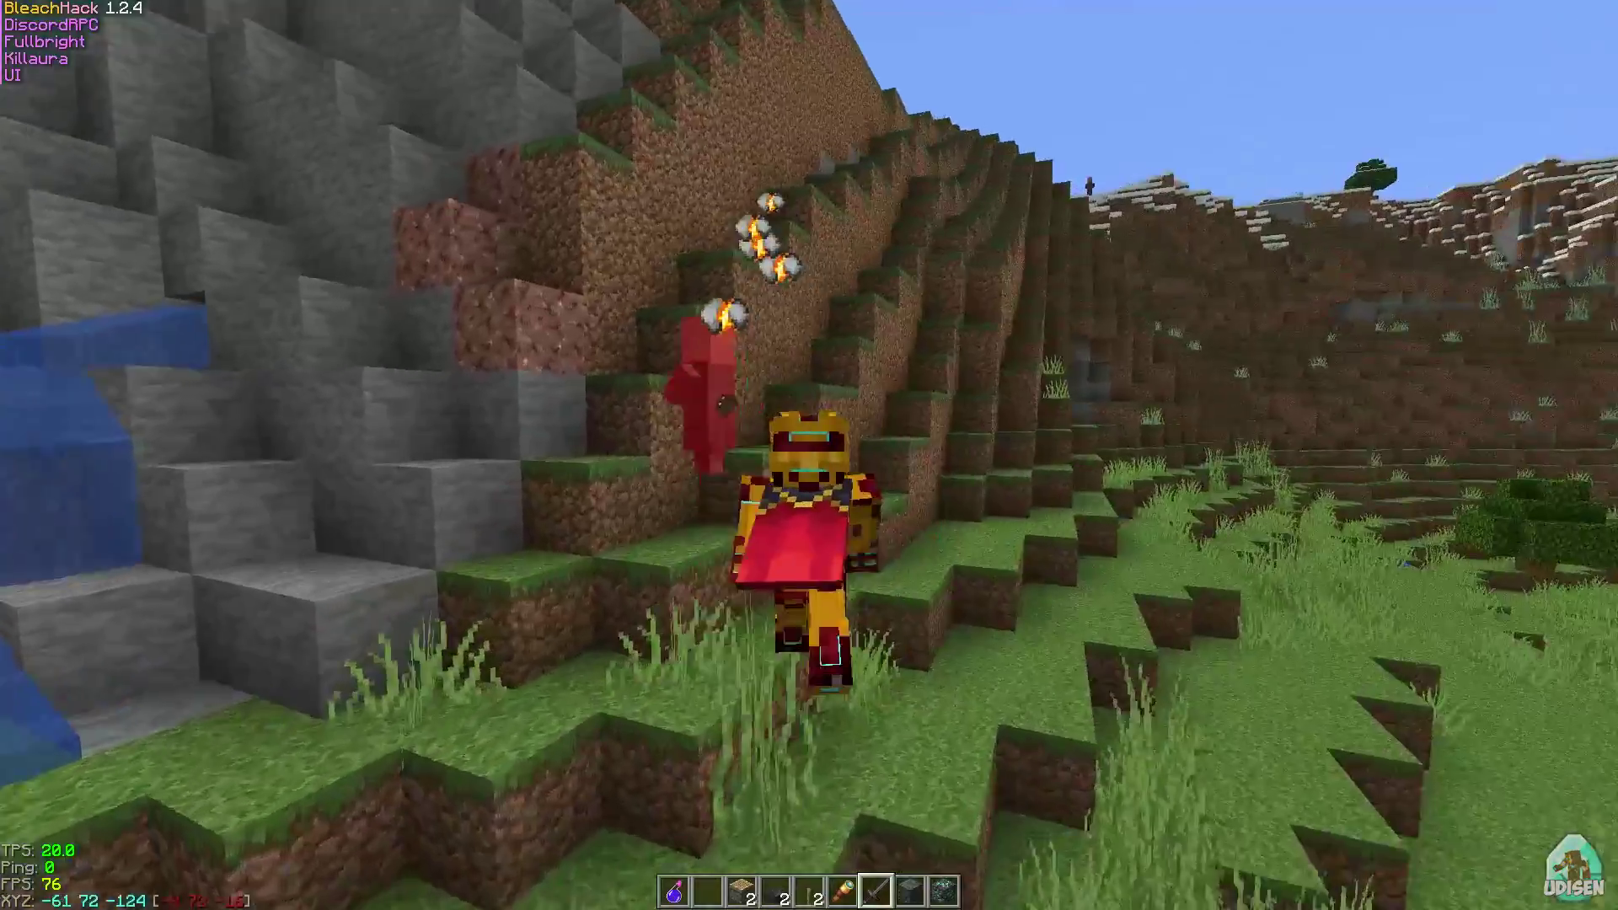
{"action": "key", "text": "w"}
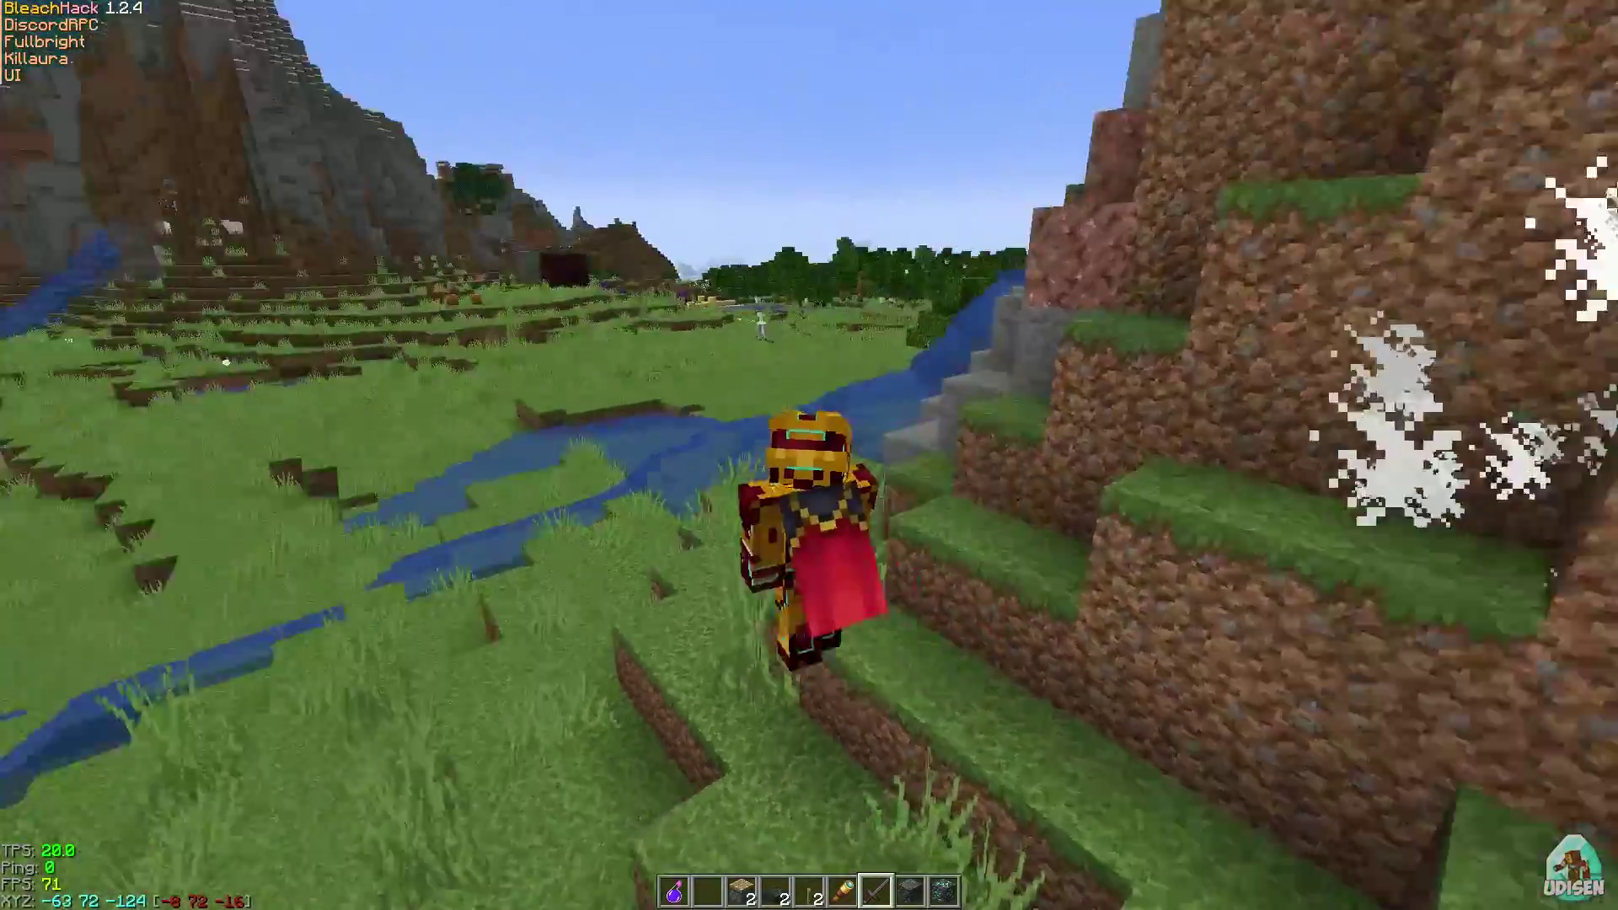
{"action": "key", "text": "w"}
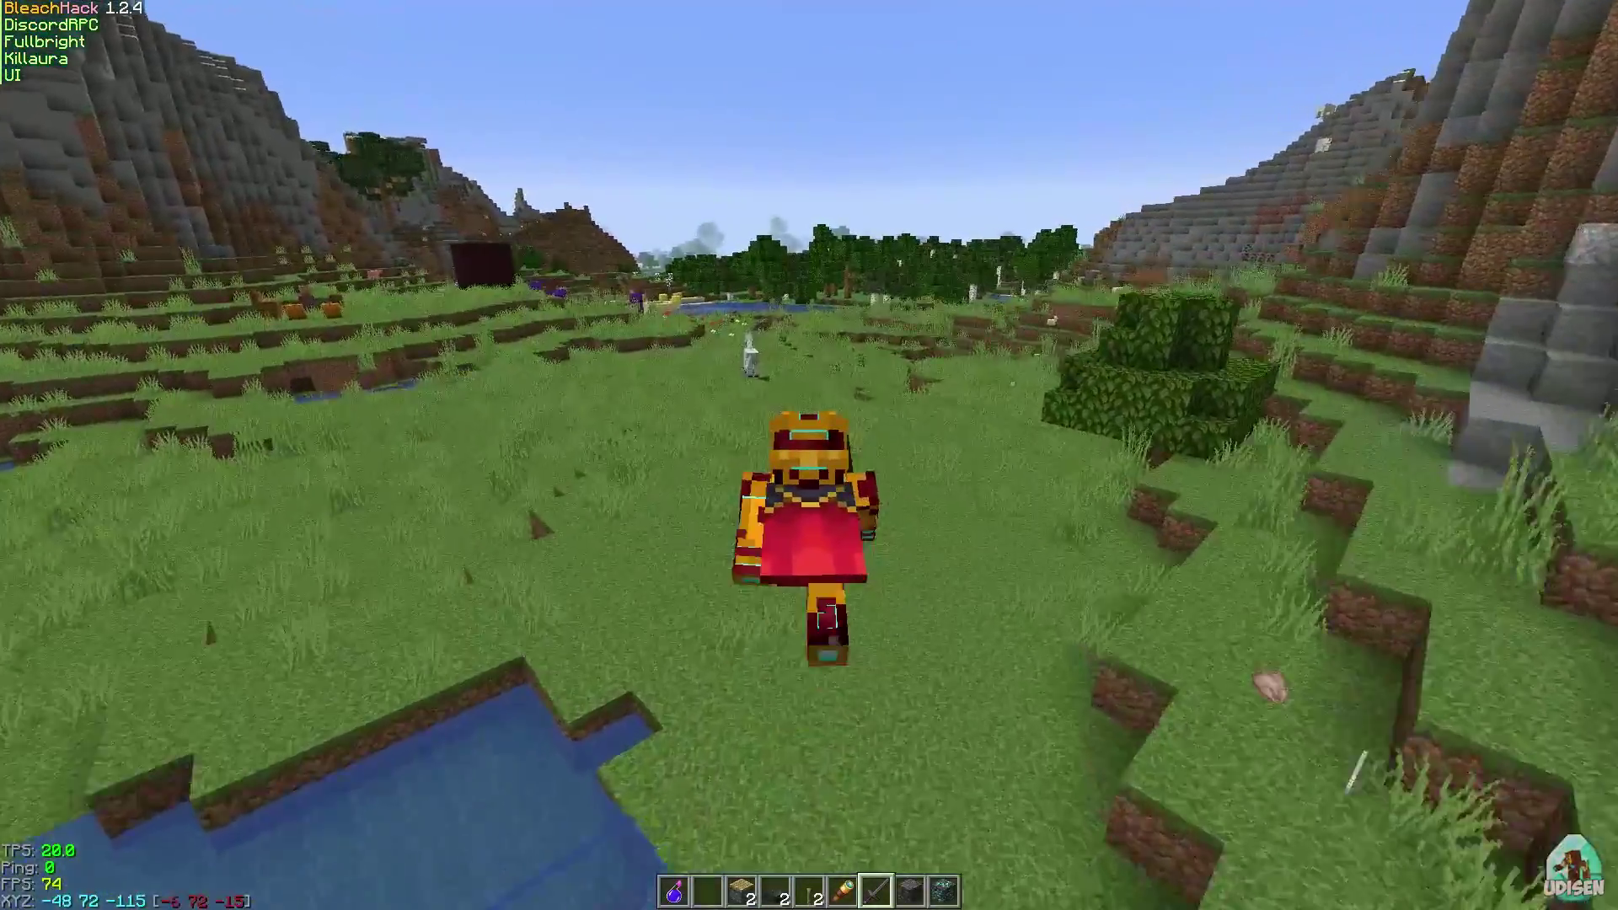
{"action": "key", "text": "w"}
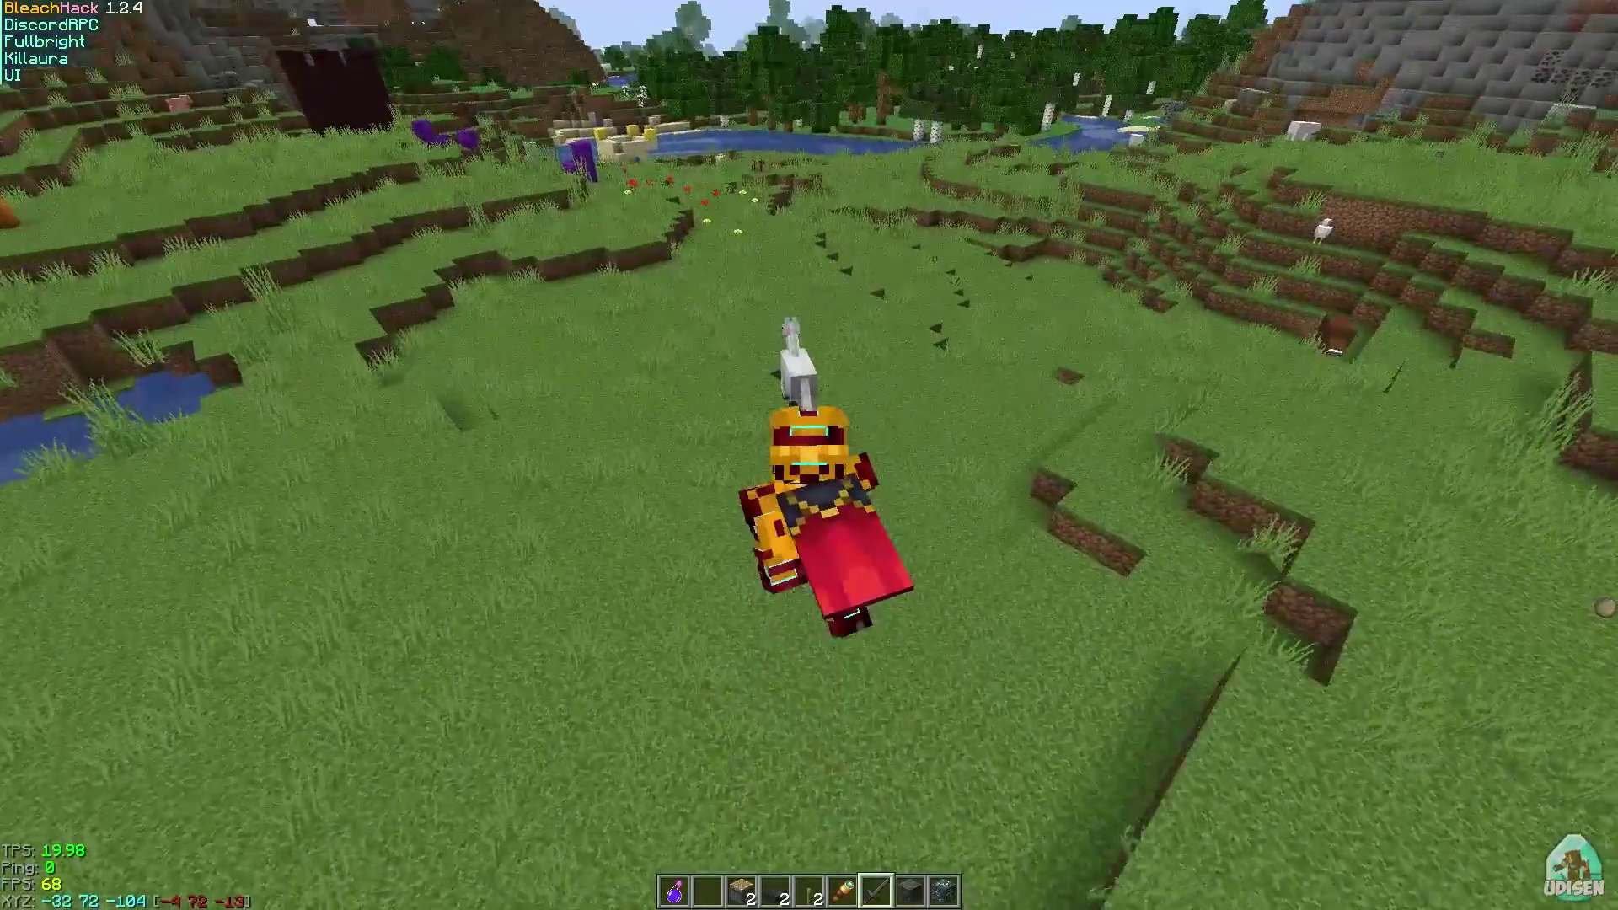
{"action": "key", "text": "w"}
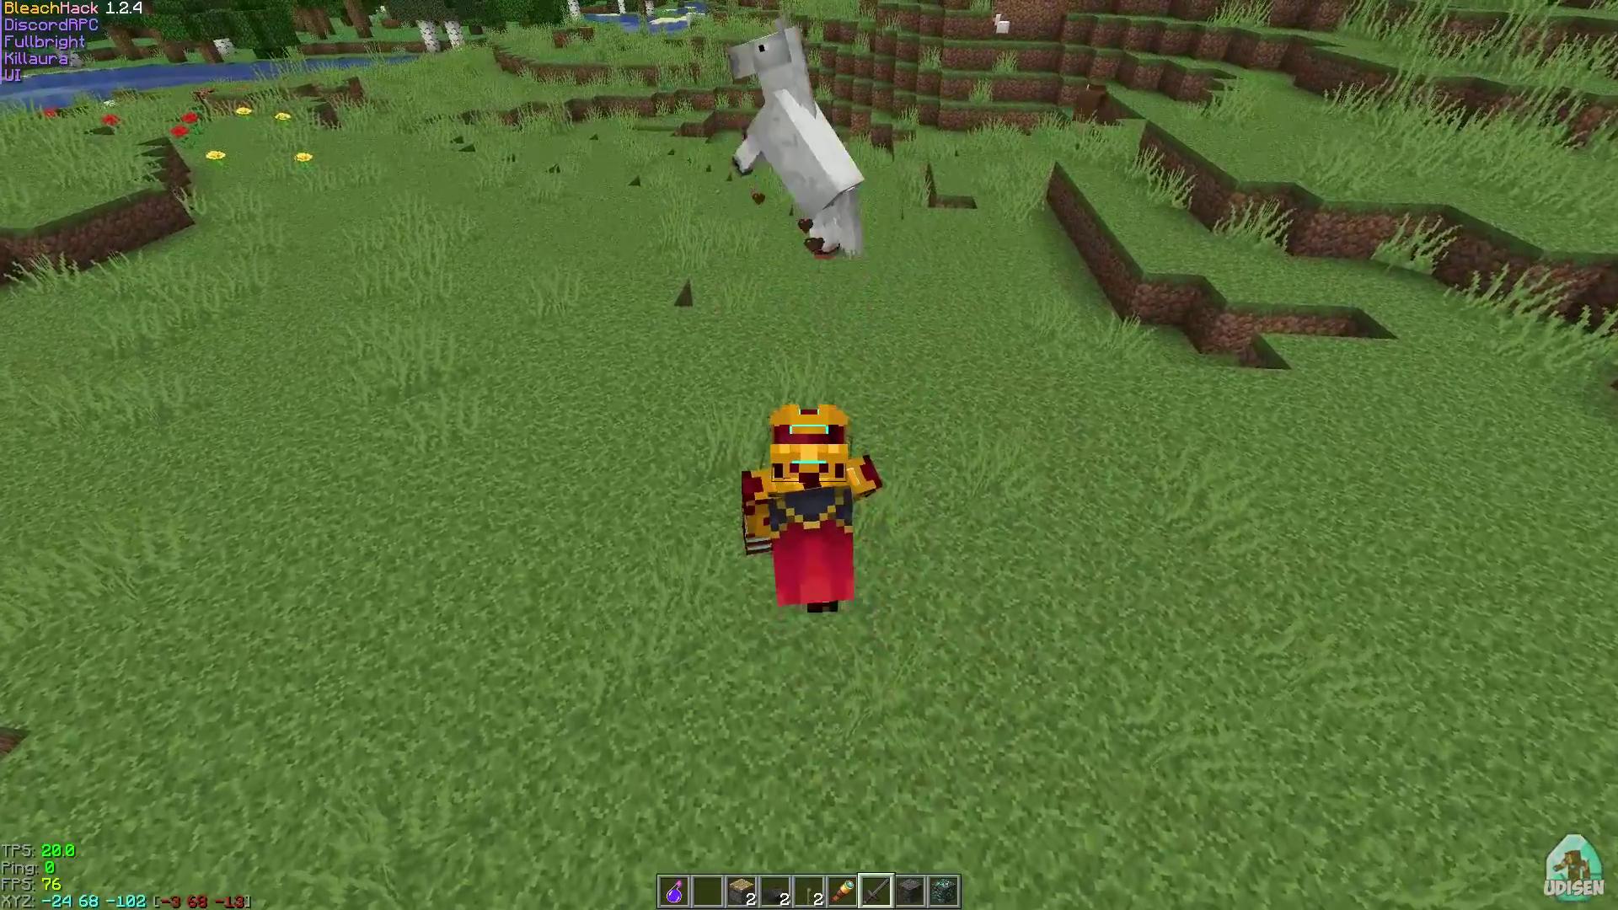
{"action": "key", "text": "w"}
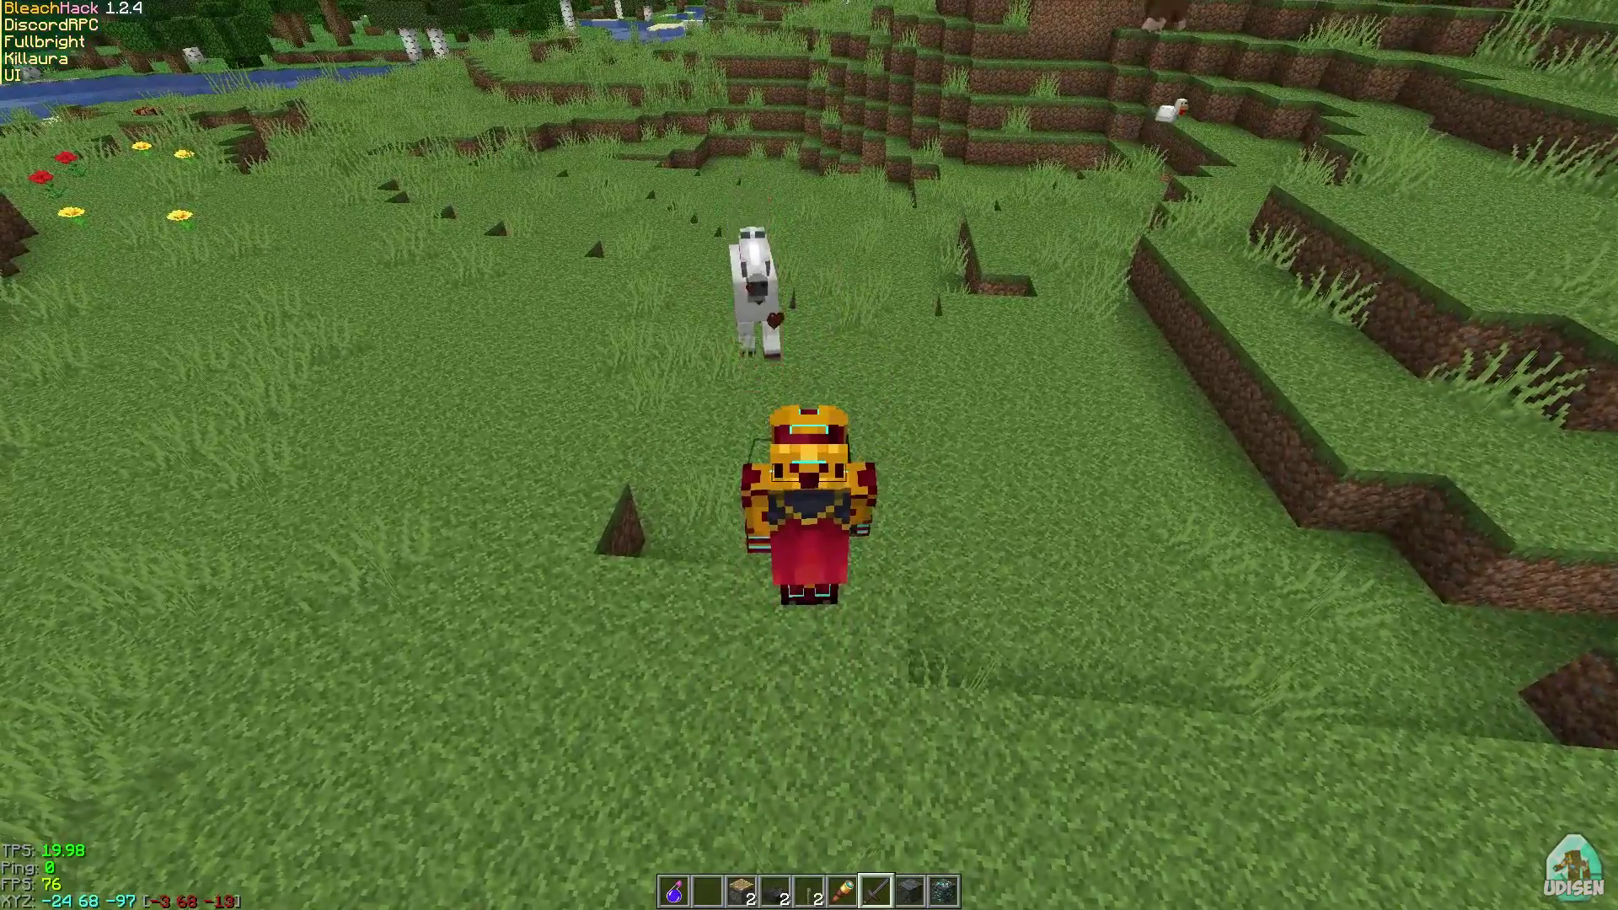
{"action": "key", "text": "2"}
{"action": "key", "text": "w"}
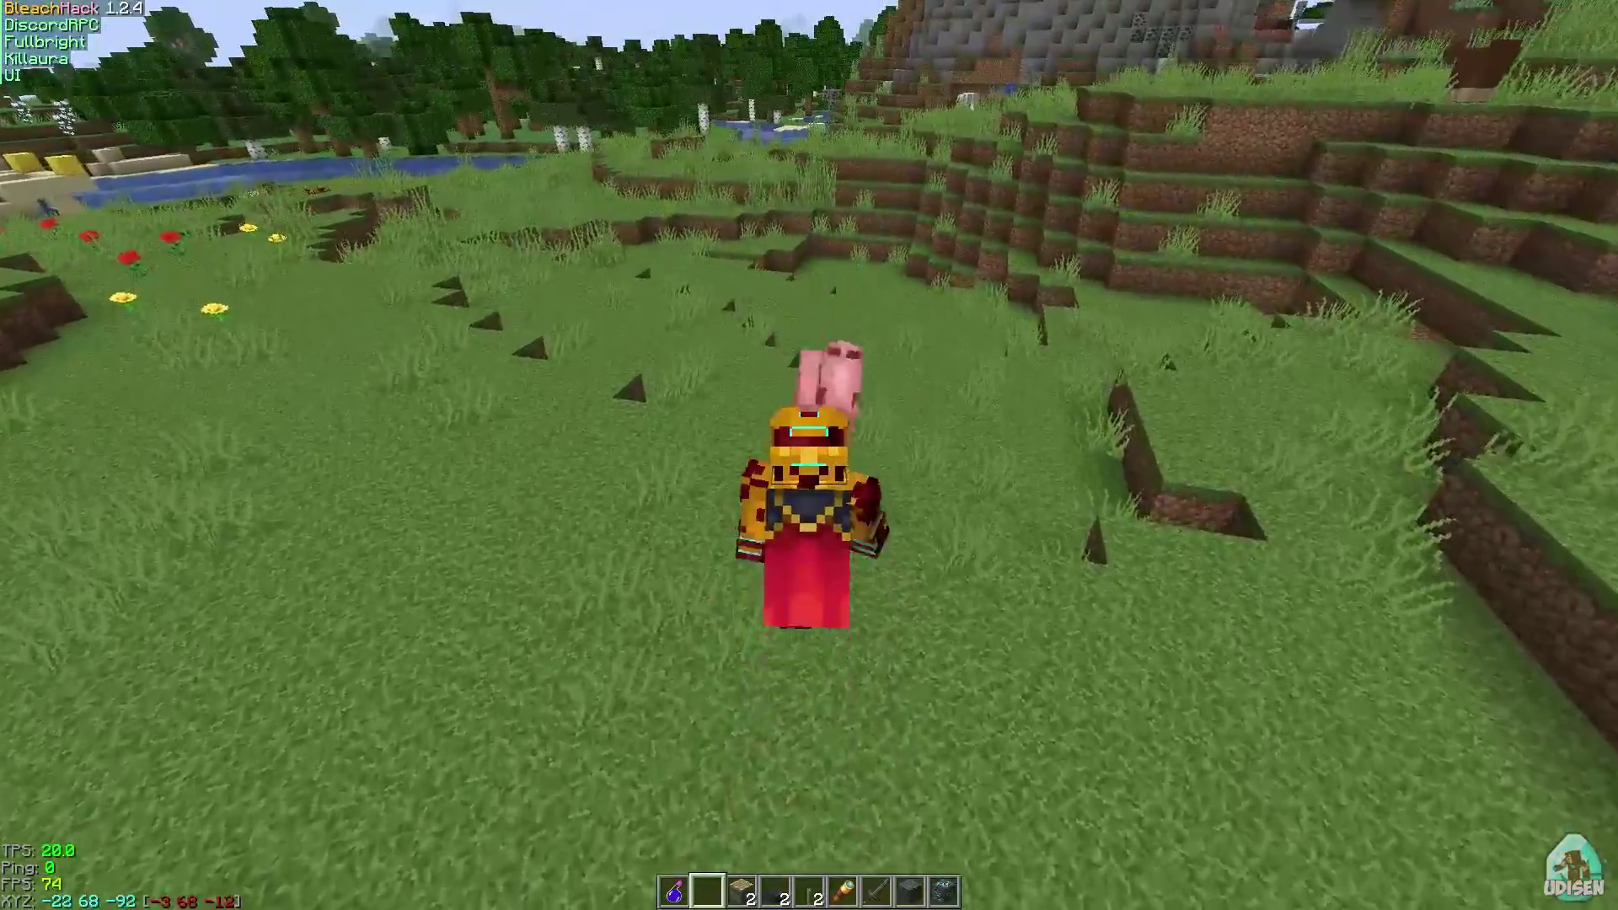